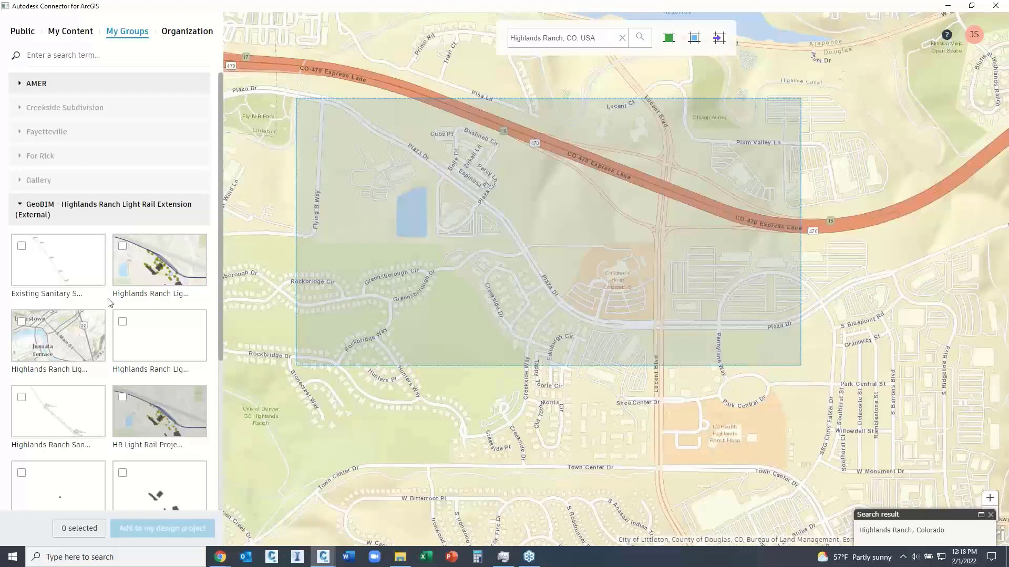
Select the Existing Sanitary Structures dataset and check the feature types offered for its GISStructure and GISPipe layers.
{"action": "left_click", "coordinate": [22, 246]}
{"action": "left_click", "coordinate": [29, 265]}
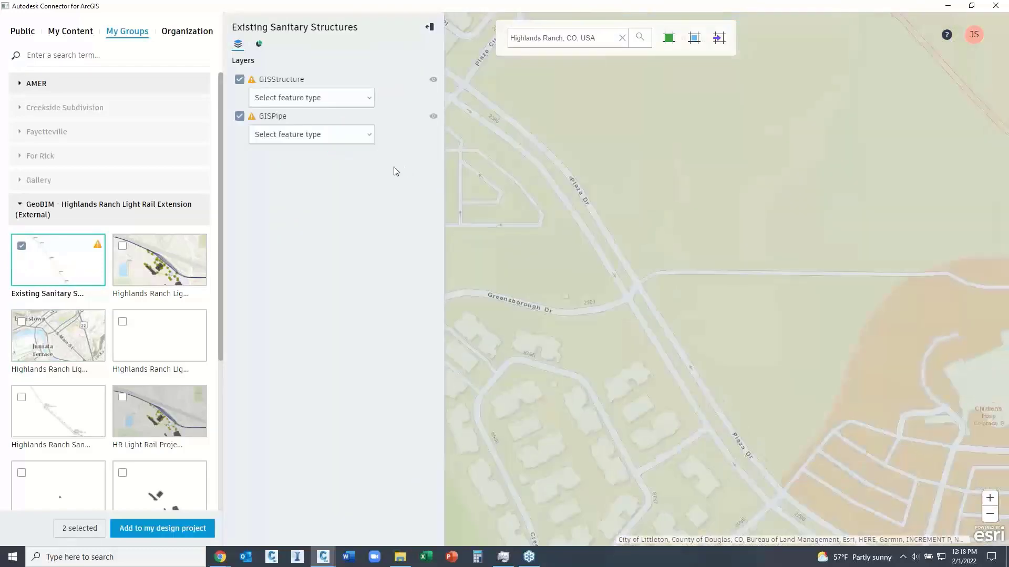
{"action": "left_click", "coordinate": [369, 102]}
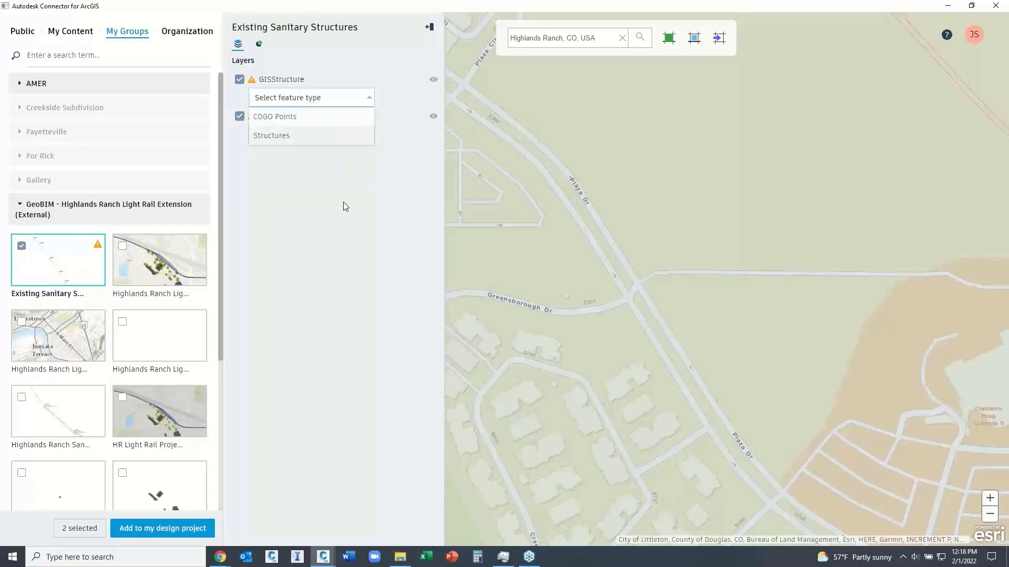
{"action": "left_click", "coordinate": [347, 165]}
{"action": "left_click", "coordinate": [369, 136]}
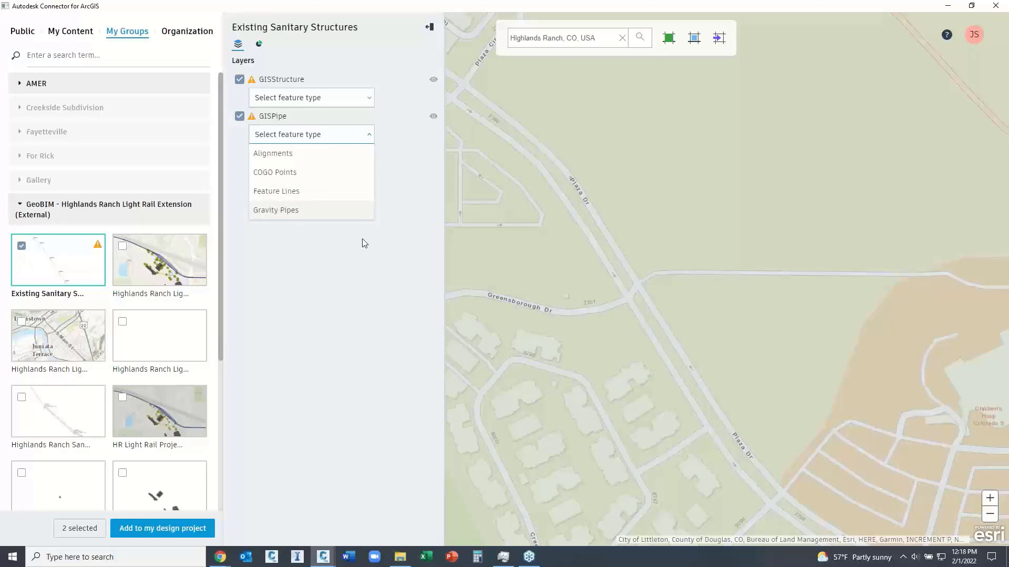
{"action": "left_click", "coordinate": [397, 149]}
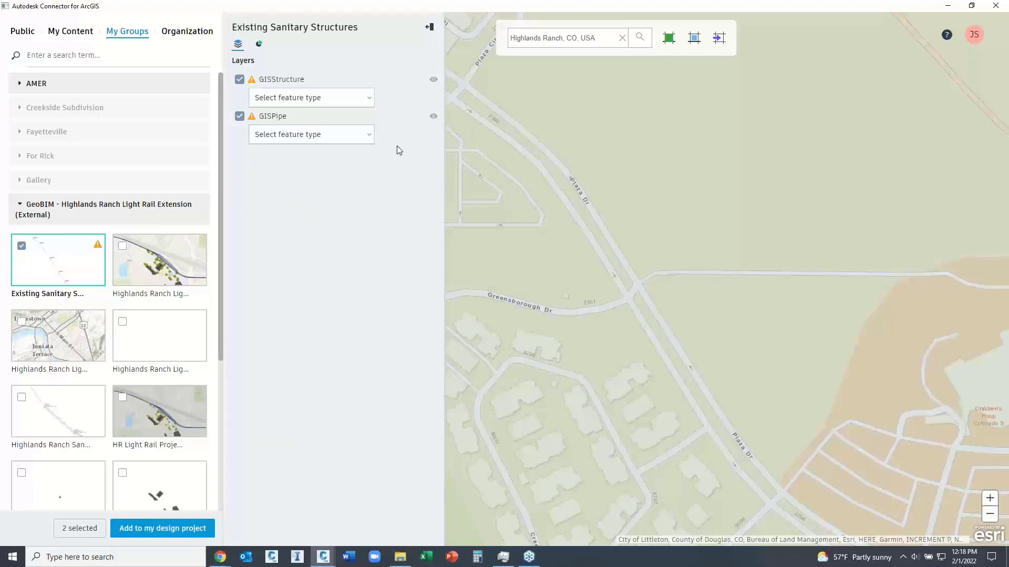
Assign Structures to the GISStructure layer and Gravity Pipes to the GISPipe layer, then add the dataset to the design project.
{"action": "left_click", "coordinate": [367, 98]}
{"action": "left_click", "coordinate": [276, 136]}
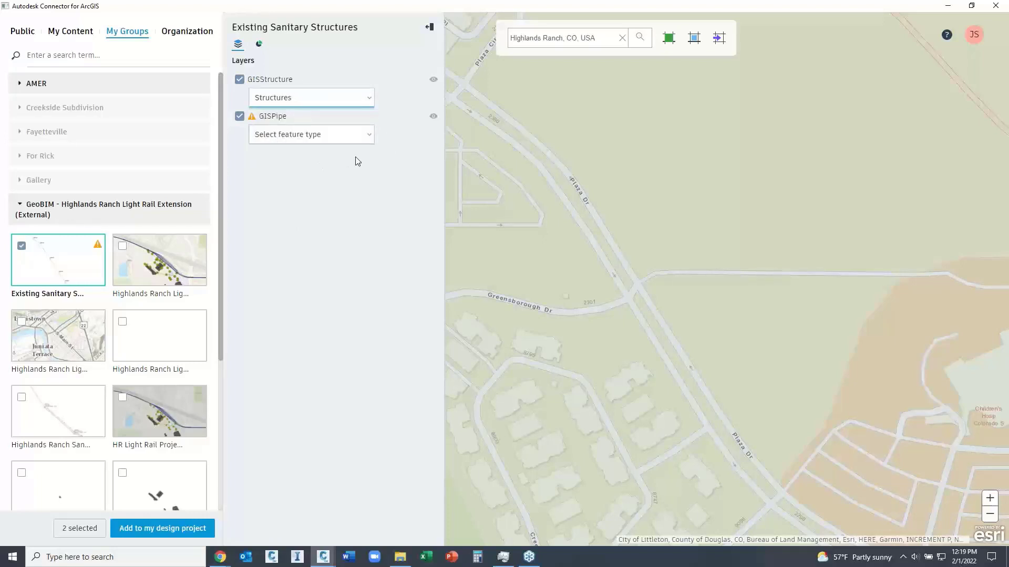
{"action": "left_click", "coordinate": [367, 137]}
{"action": "left_click", "coordinate": [283, 210]}
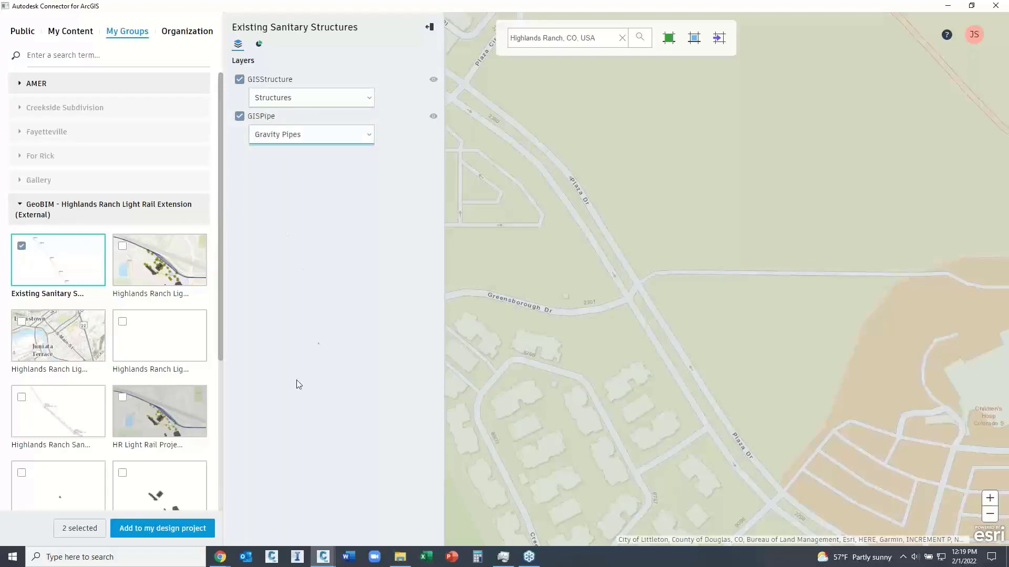
{"action": "left_click", "coordinate": [147, 530]}
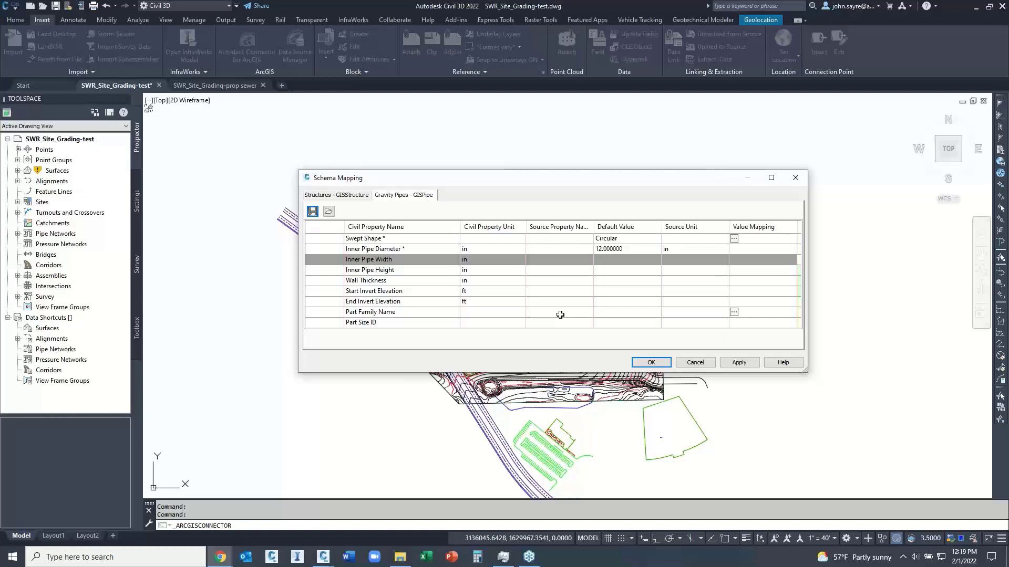
In the GISStructure schema mapping, map Inner Structure Diameter to the InsideDiameter source property.
{"action": "left_click", "coordinate": [348, 194]}
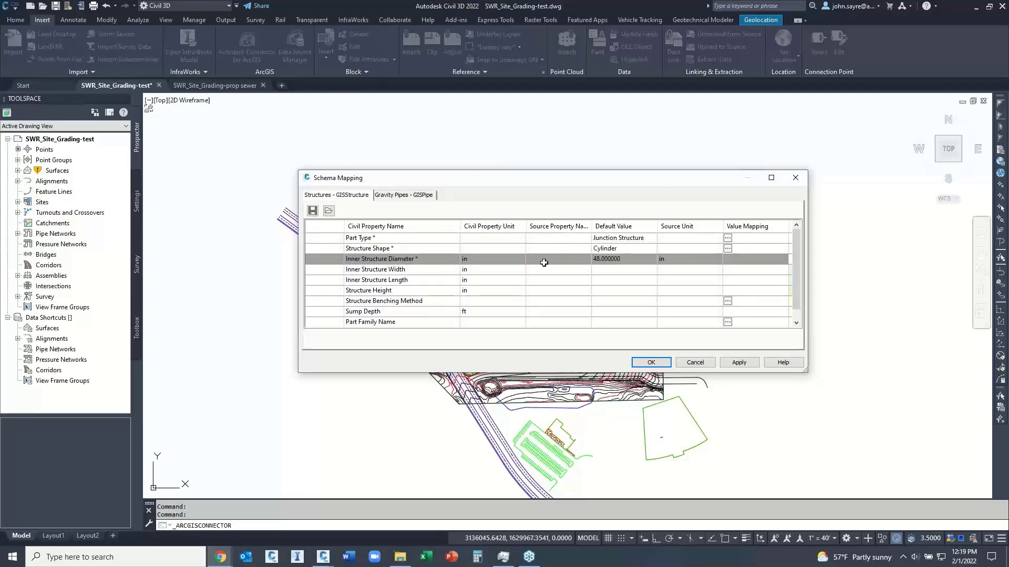
{"action": "left_click_drag", "start_coordinate": [591, 226], "coordinate": [613, 234]}
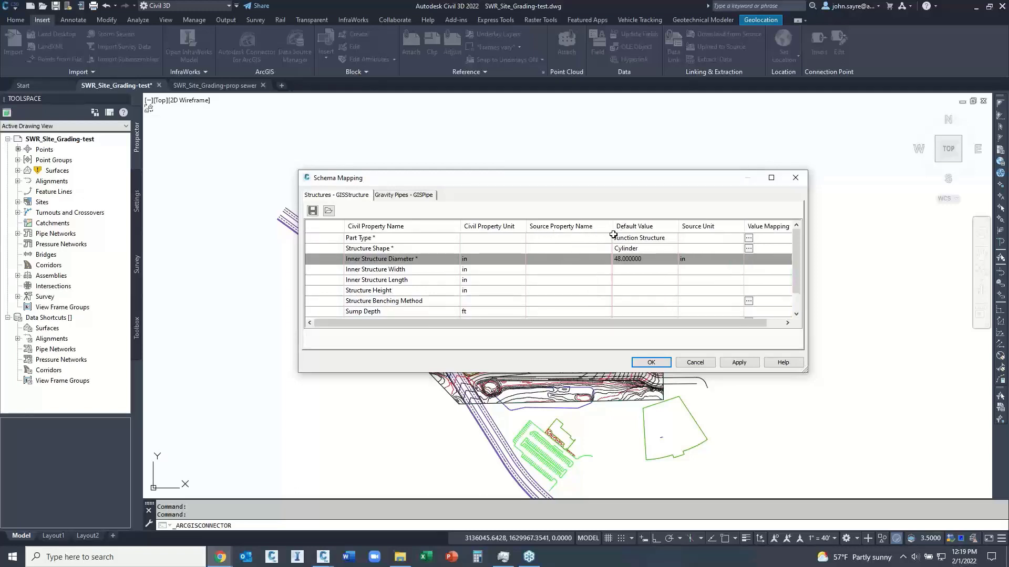
{"action": "left_click", "coordinate": [566, 259]}
{"action": "left_click", "coordinate": [567, 261]}
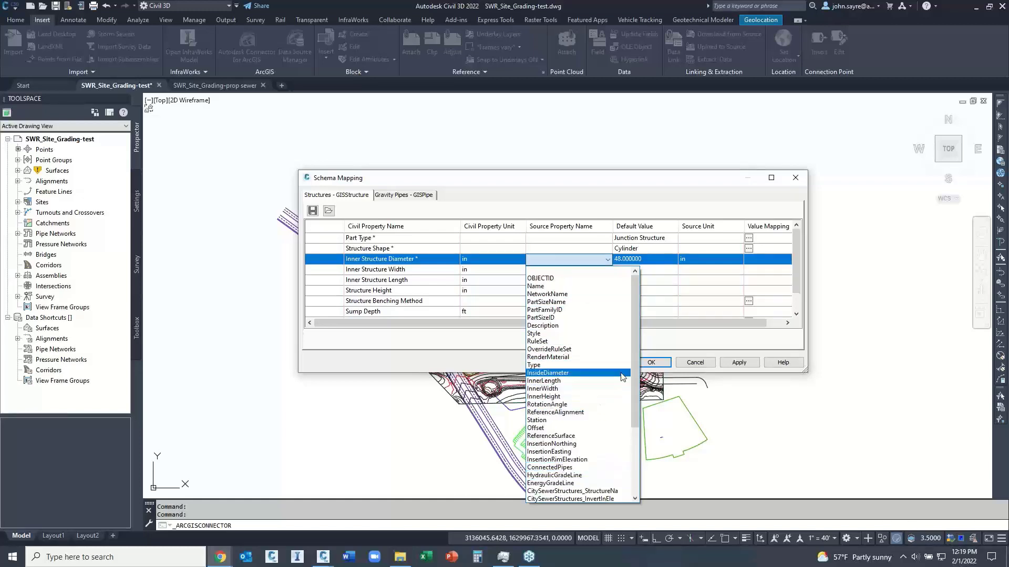
{"action": "scroll", "coordinate": [636, 389], "scroll_direction": "down", "scroll_amount": 2}
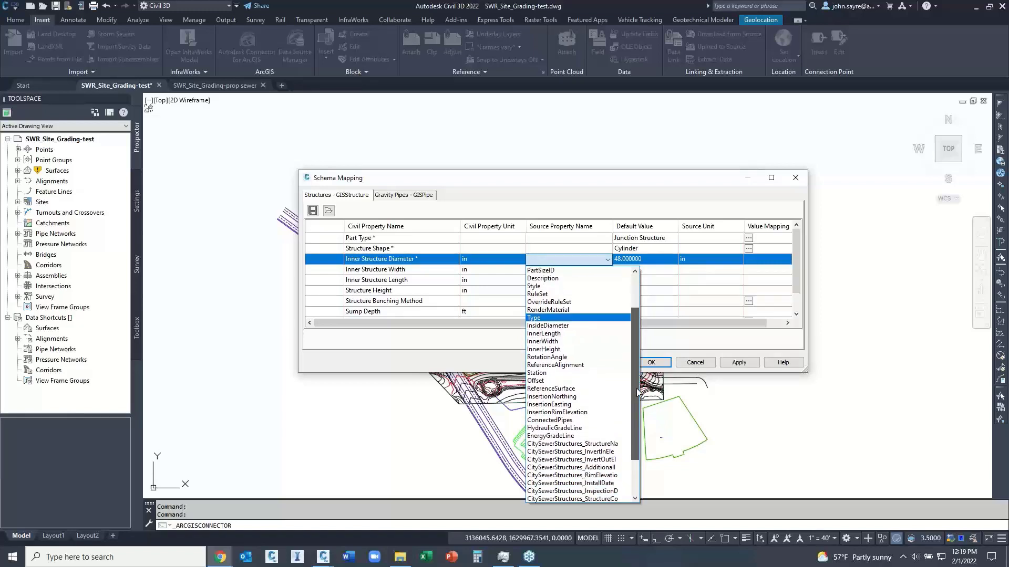
{"action": "scroll", "coordinate": [636, 392], "scroll_direction": "up", "scroll_amount": 2}
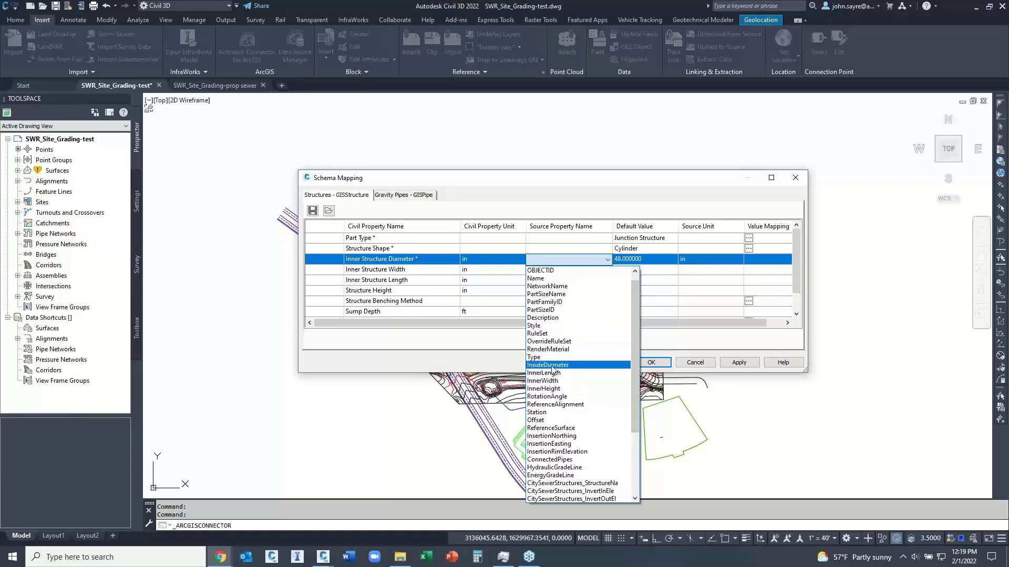
{"action": "left_click", "coordinate": [552, 365]}
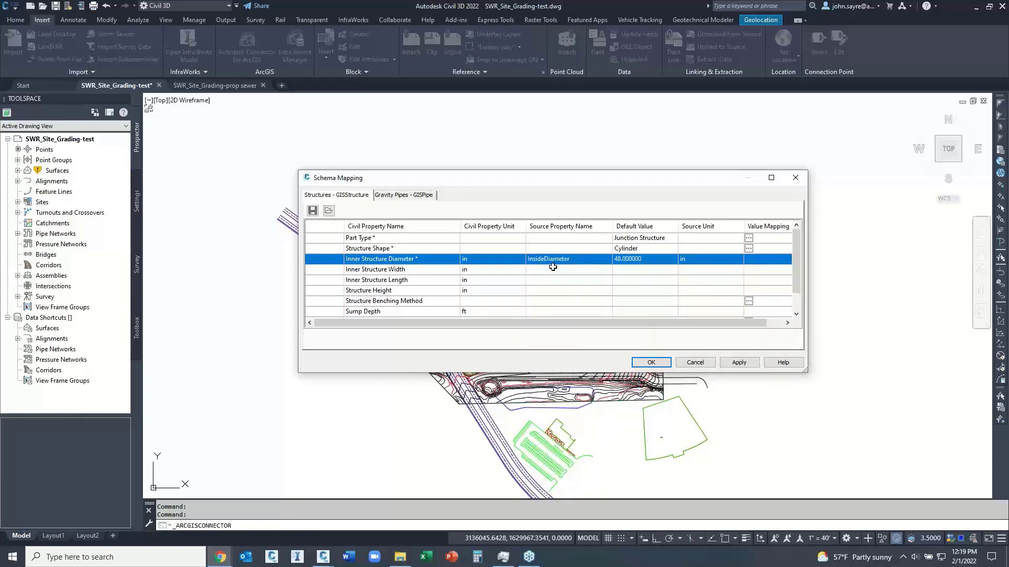
Map the gravity pipes' Inner Pipe Diameter to CitySewerPipes_PipeSize and apply the schema mapping to import the data.
{"action": "left_click", "coordinate": [423, 198]}
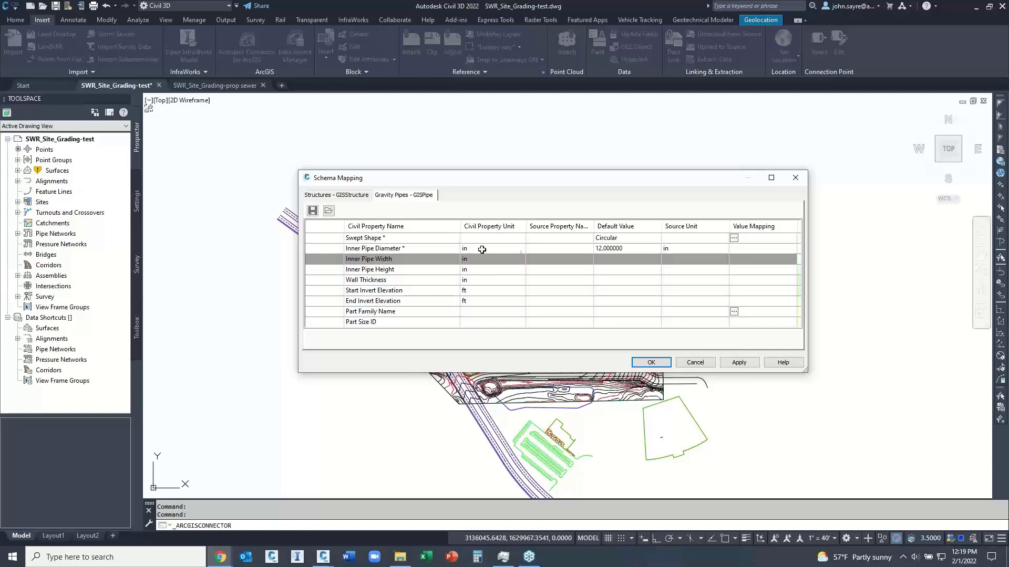
{"action": "left_click", "coordinate": [567, 251]}
{"action": "left_click", "coordinate": [567, 251]}
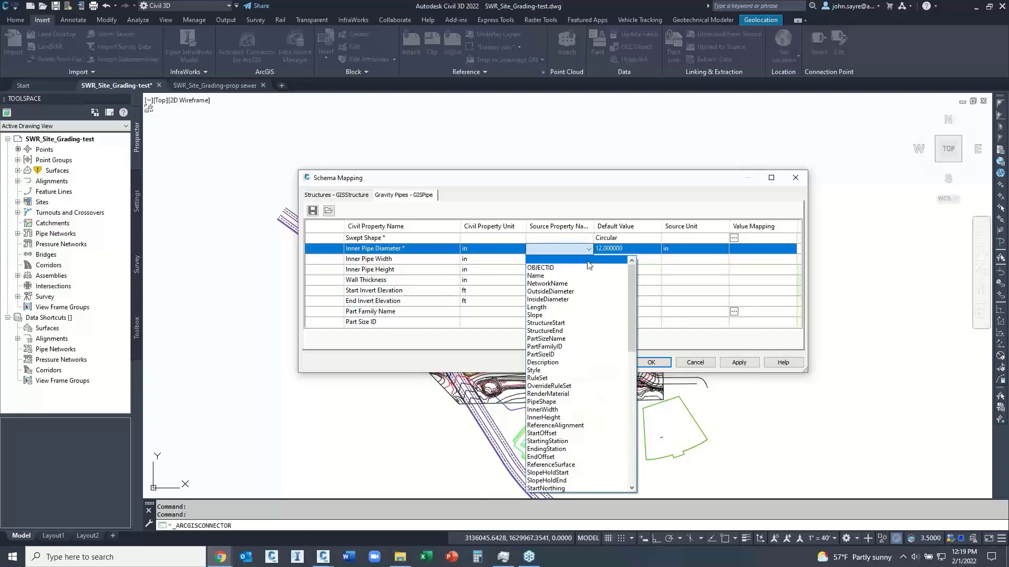
{"action": "left_click_drag", "start_coordinate": [631, 321], "coordinate": [631, 451]}
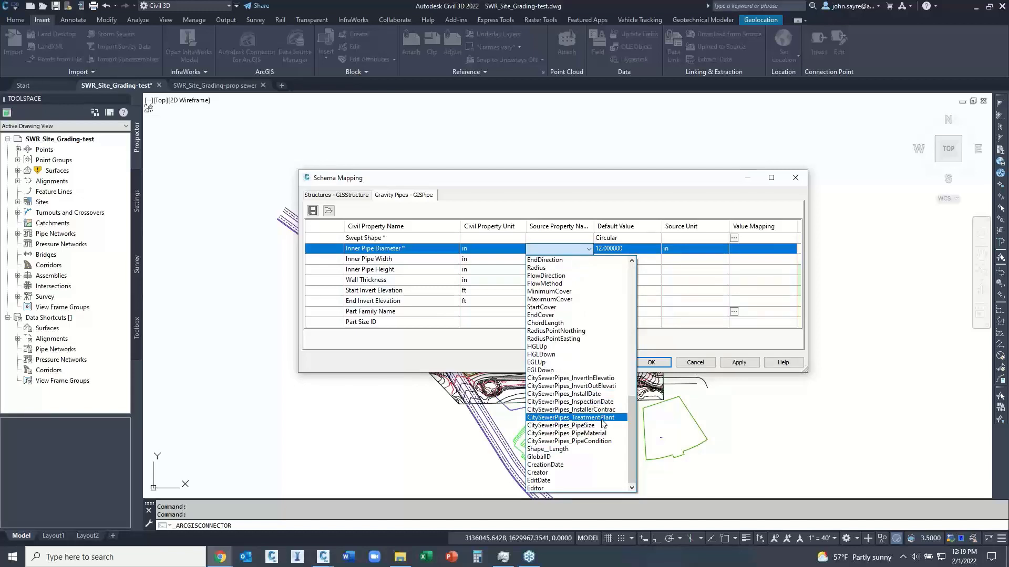
{"action": "left_click", "coordinate": [585, 425]}
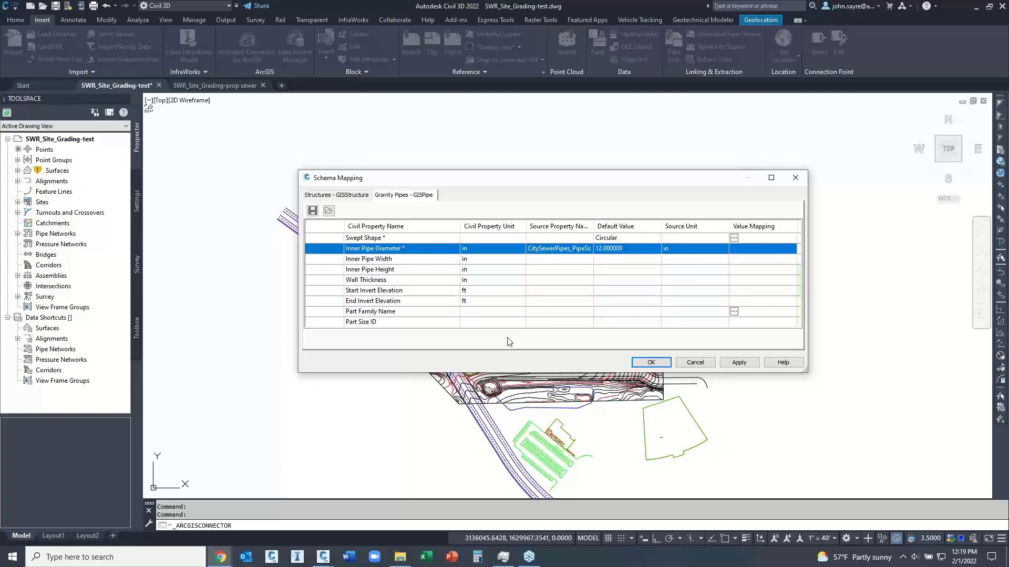
{"action": "left_click", "coordinate": [736, 363]}
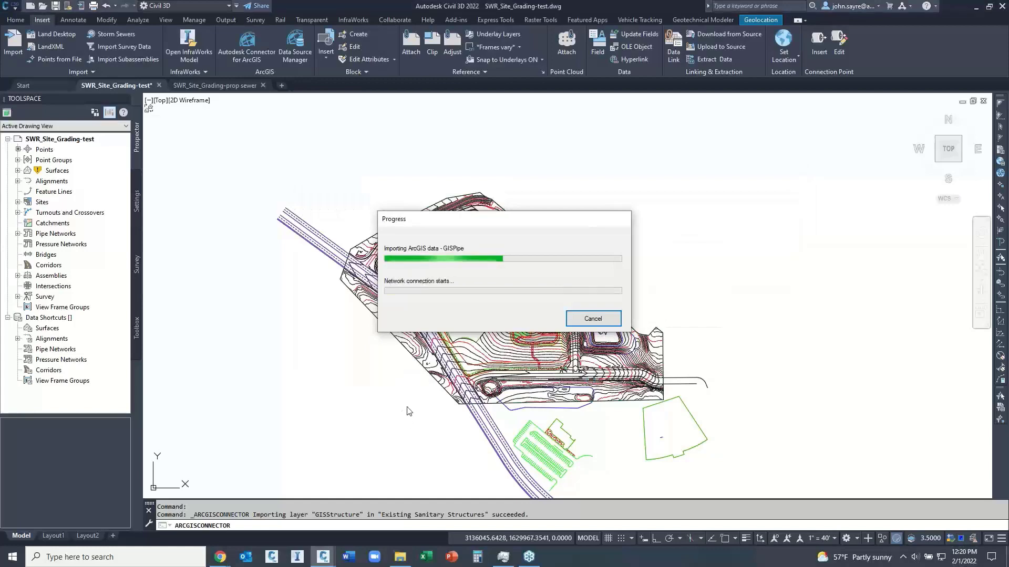
Open the properties of the imported sewer manhole at the road bend and examine its extended ArcGIS property set.
{"action": "scroll", "coordinate": [504, 364], "scroll_direction": "up", "scroll_amount": 2}
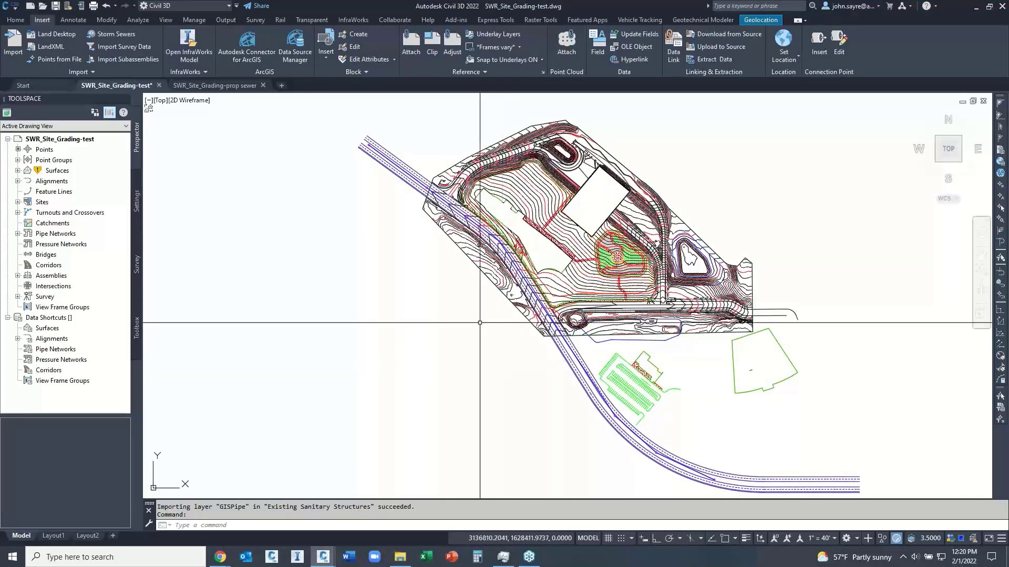
{"action": "middle_click_drag", "start_coordinate": [475, 317], "coordinate": [455, 352]}
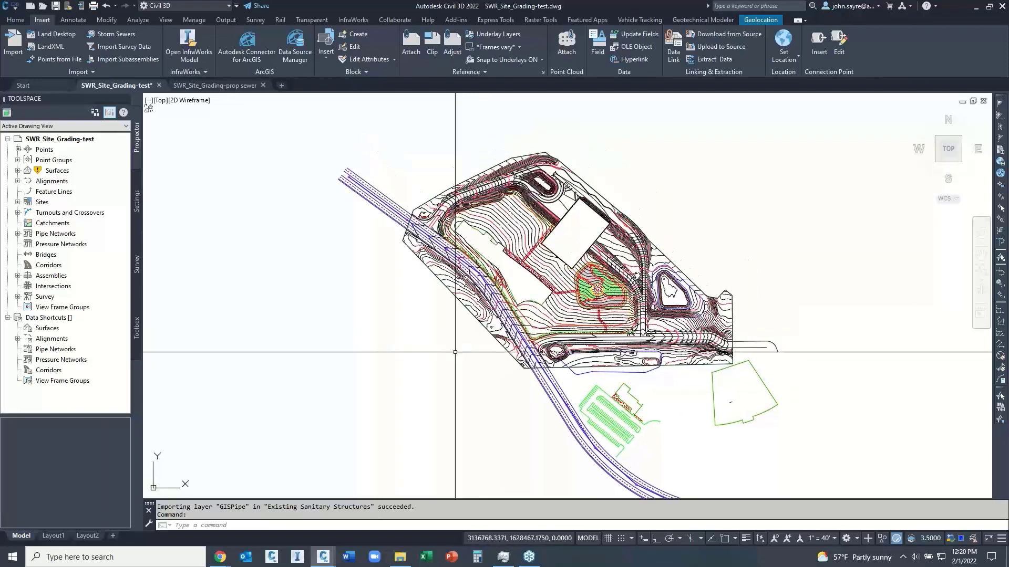
{"action": "scroll", "coordinate": [475, 275], "scroll_direction": "up", "scroll_amount": 2}
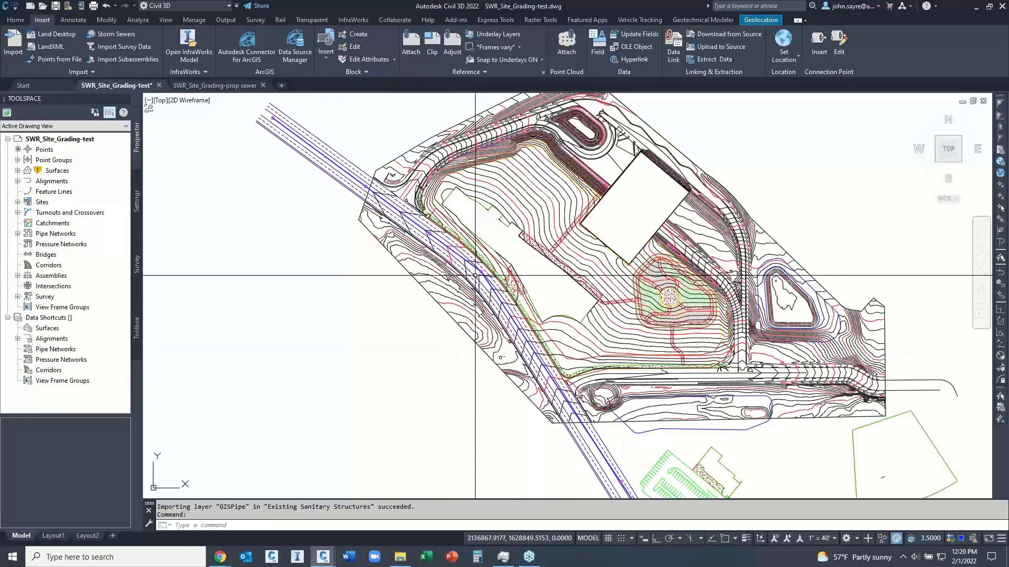
{"action": "scroll", "coordinate": [475, 275], "scroll_direction": "up", "scroll_amount": 5}
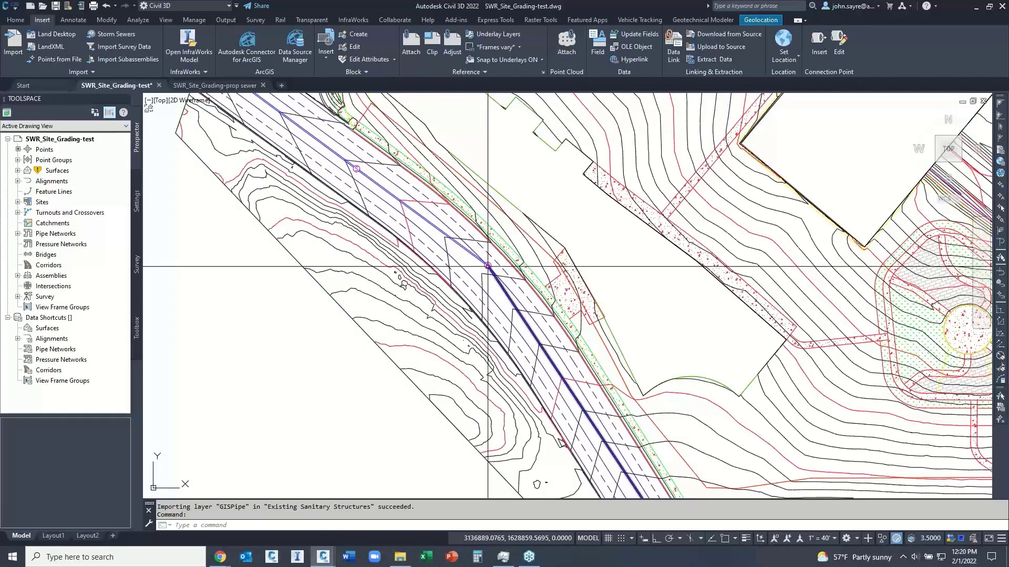
{"action": "left_click", "coordinate": [487, 266]}
{"action": "right_click", "coordinate": [443, 272]}
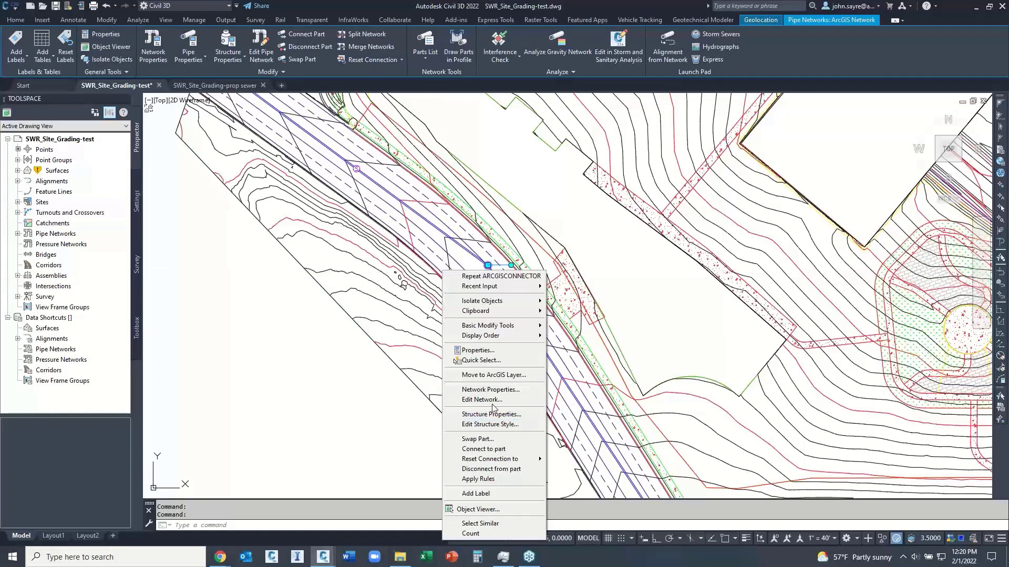
{"action": "left_click", "coordinate": [488, 352]}
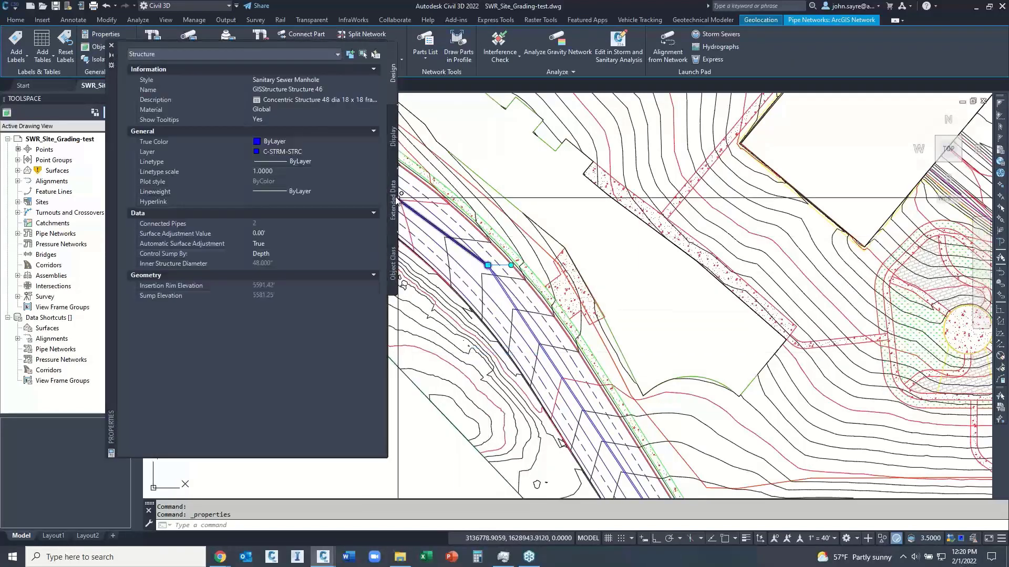
{"action": "scroll", "coordinate": [304, 187], "scroll_direction": "down", "scroll_amount": 10}
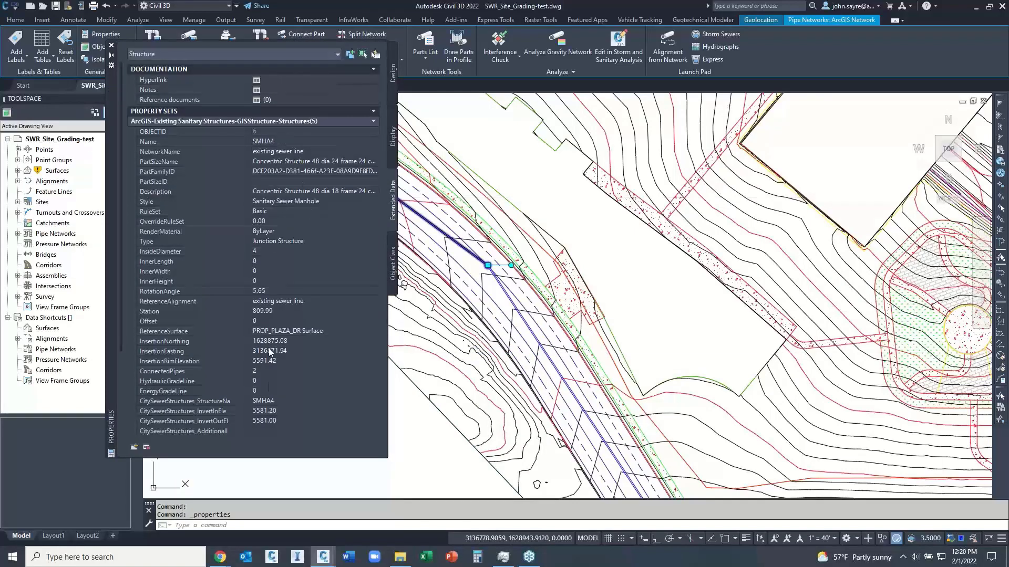
{"action": "left_click_drag", "start_coordinate": [121, 291], "coordinate": [128, 415]}
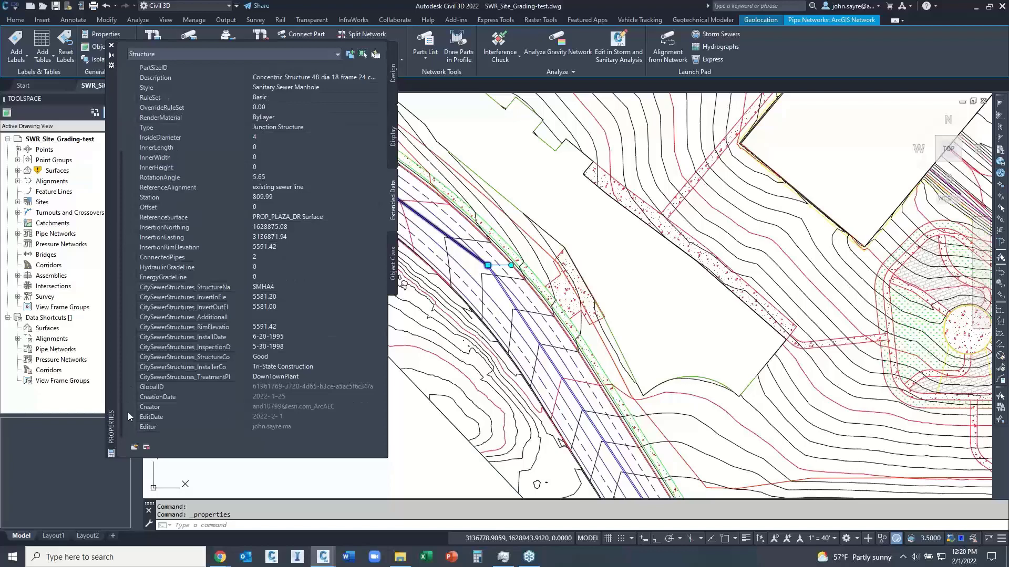
{"action": "scroll", "coordinate": [128, 412], "scroll_direction": "up", "scroll_amount": 4}
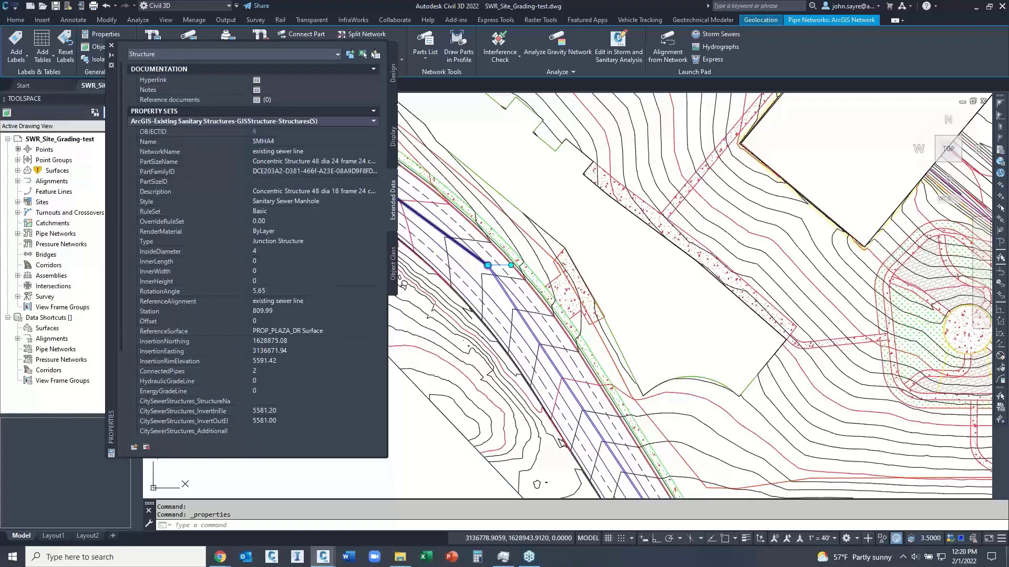
{"action": "key", "text": "Escape"}
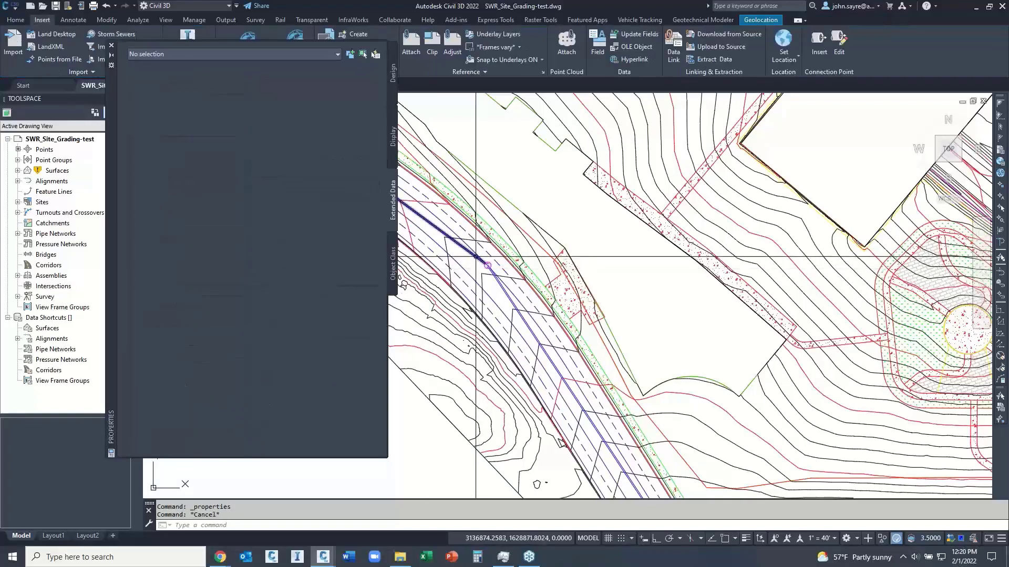
Examine the extended ArcGIS data of the gravity pipe northwest of that manhole, then close the properties.
{"action": "left_click", "coordinate": [476, 256]}
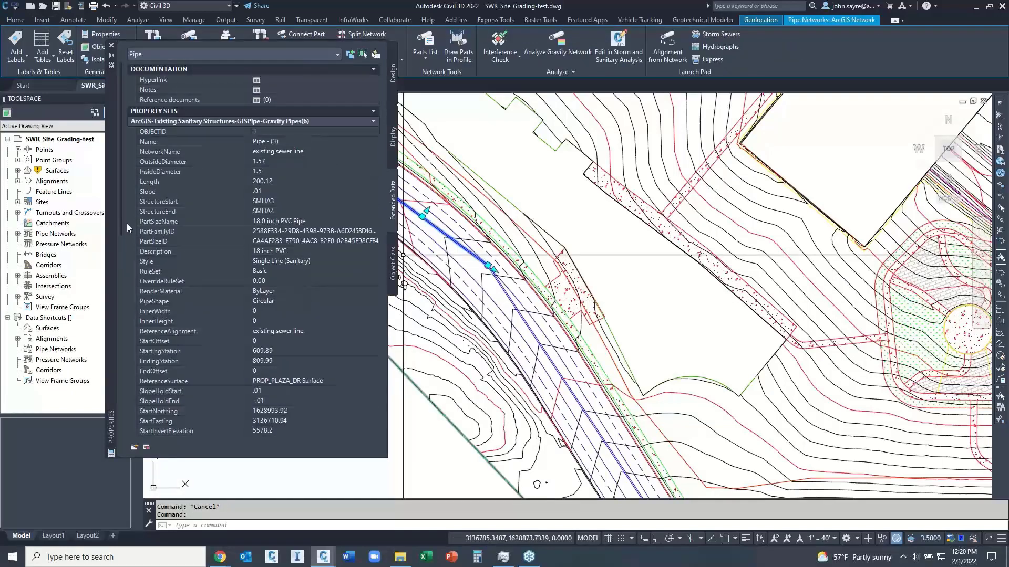
{"action": "left_click_drag", "start_coordinate": [121, 216], "coordinate": [153, 424]}
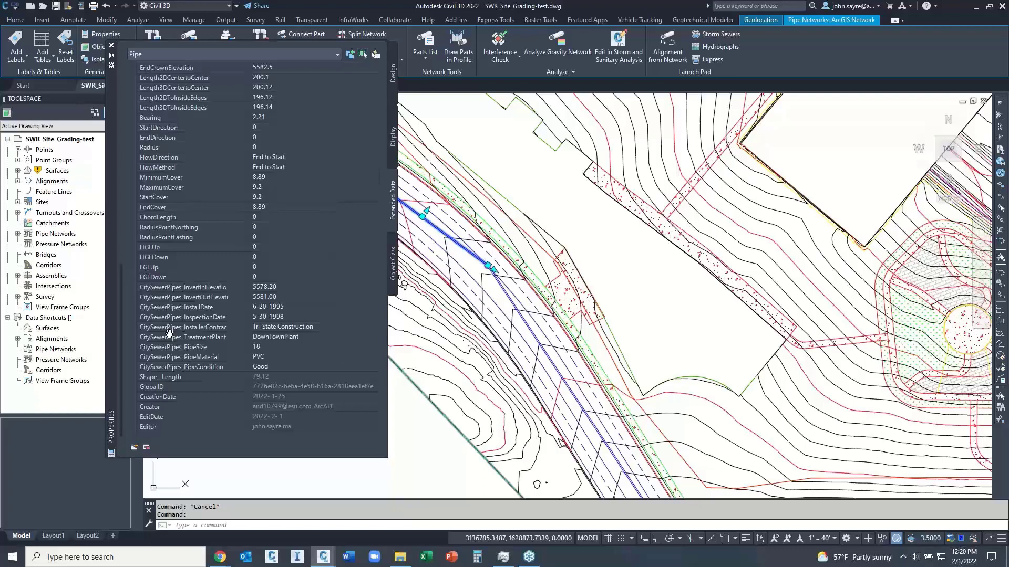
{"action": "left_click", "coordinate": [111, 47]}
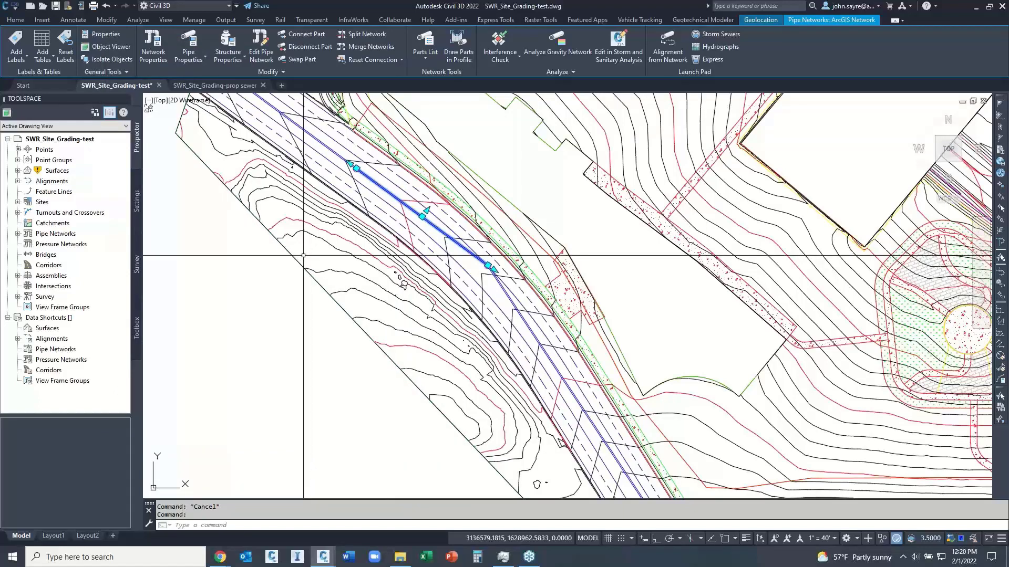
{"action": "key", "text": "Escape"}
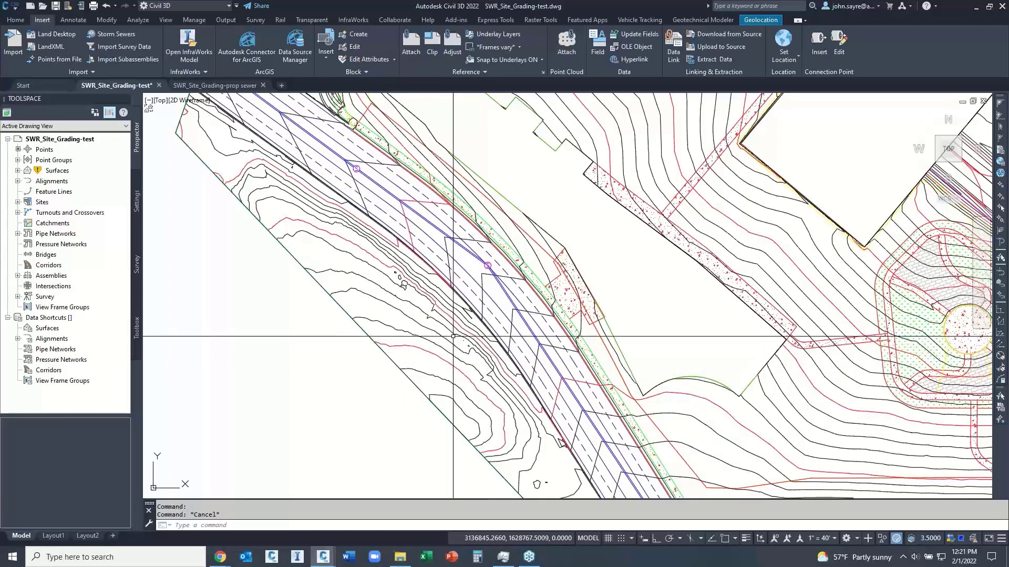
In the extended ArcGIS properties of manhole SMHA4 at the road bend, set the CitySewerStructures structure condition to Bad, then close the properties.
{"action": "middle_click_drag", "start_coordinate": [453, 337], "coordinate": [470, 373]}
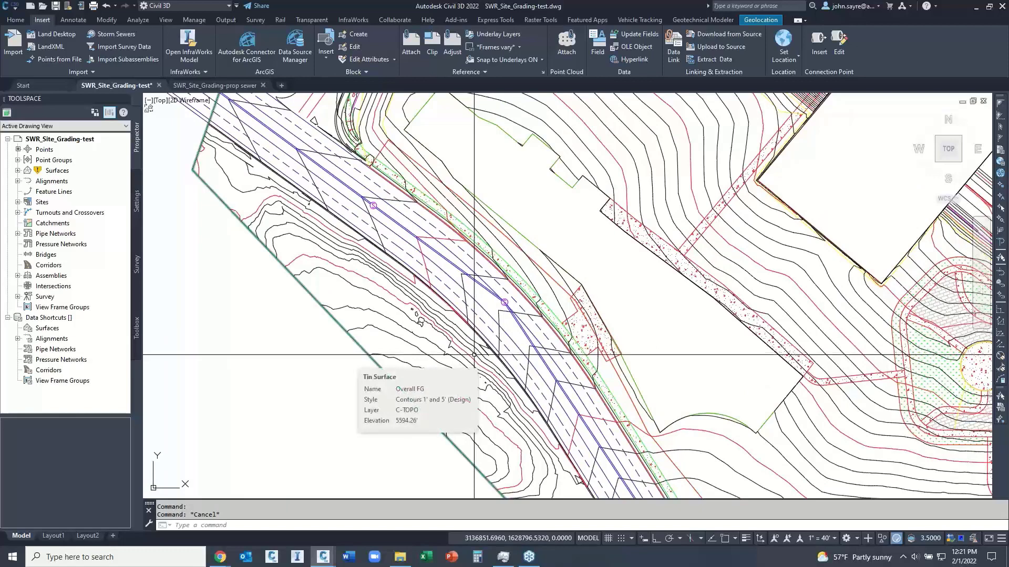
{"action": "scroll", "coordinate": [493, 317], "scroll_direction": "up", "scroll_amount": 2}
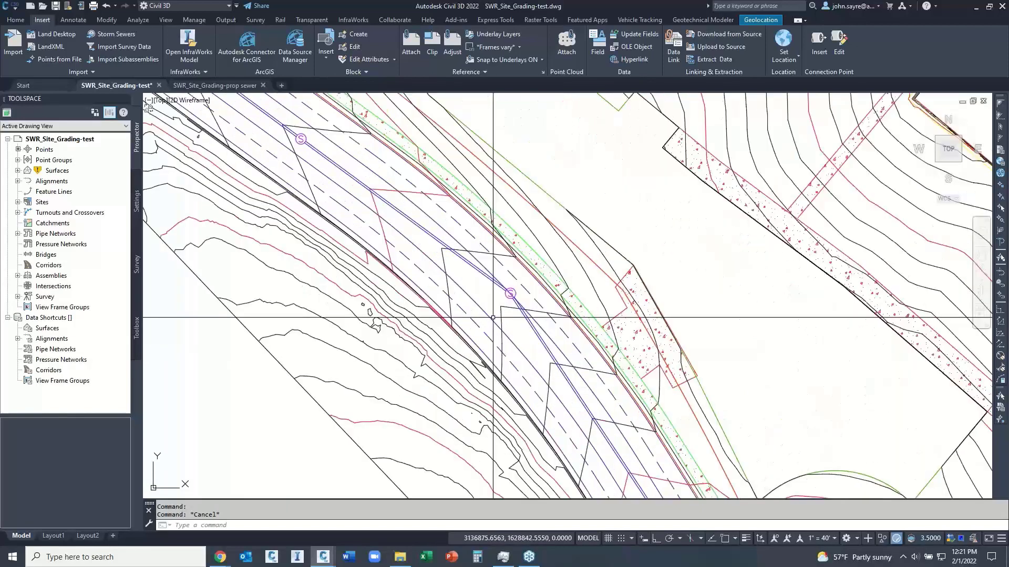
{"action": "scroll", "coordinate": [493, 317], "scroll_direction": "up", "scroll_amount": 1}
{"action": "left_click", "coordinate": [519, 279]}
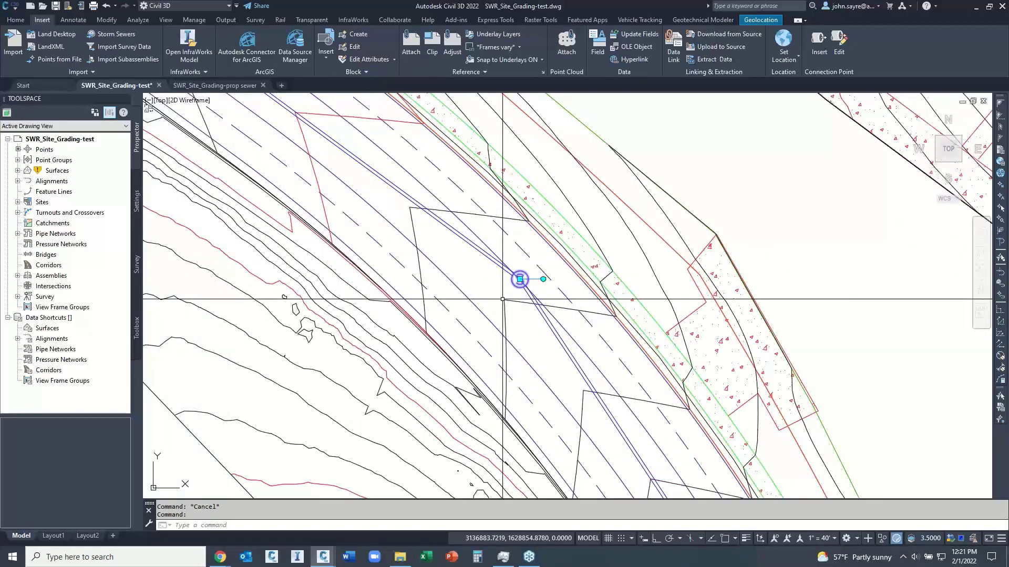
{"action": "right_click", "coordinate": [493, 298]}
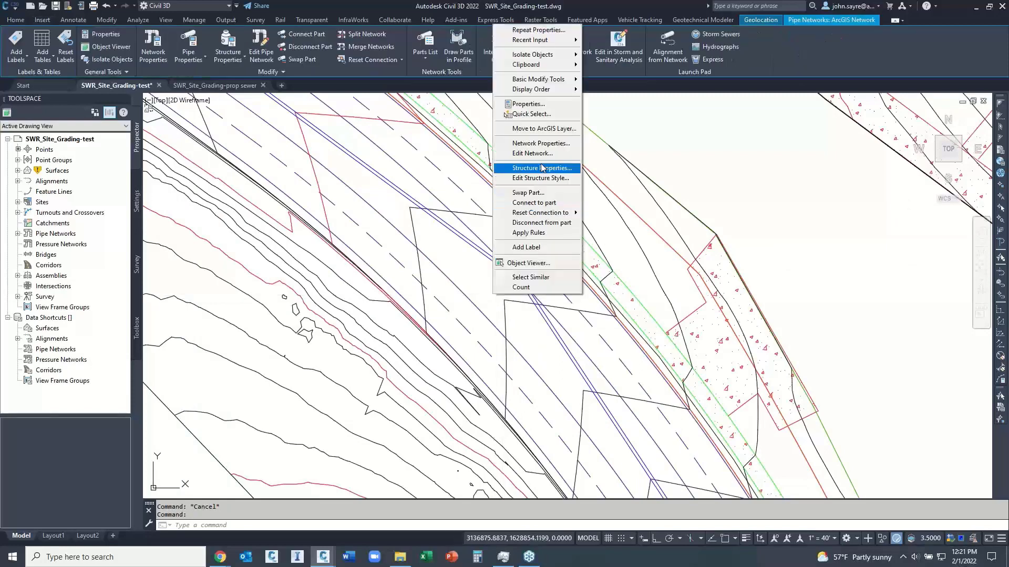
{"action": "left_click", "coordinate": [540, 106]}
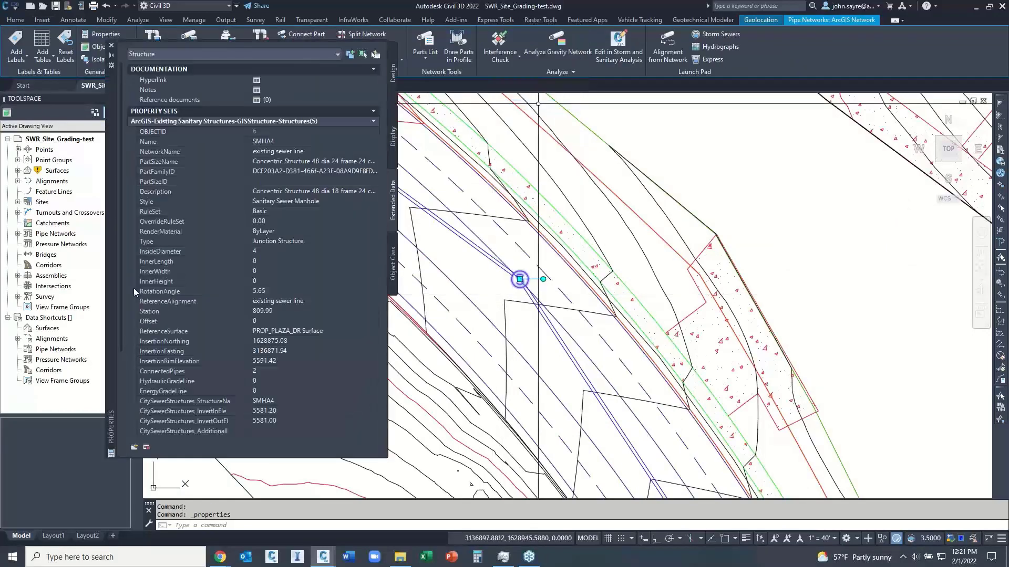
{"action": "scroll", "coordinate": [130, 344], "scroll_direction": "down", "scroll_amount": 5}
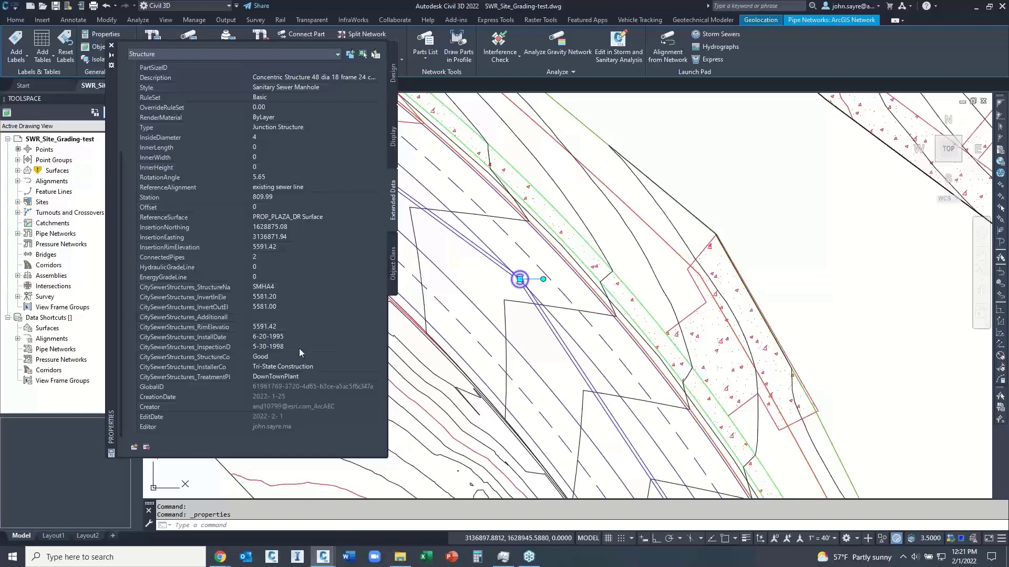
{"action": "left_click", "coordinate": [276, 359]}
{"action": "key", "text": "Tab"}
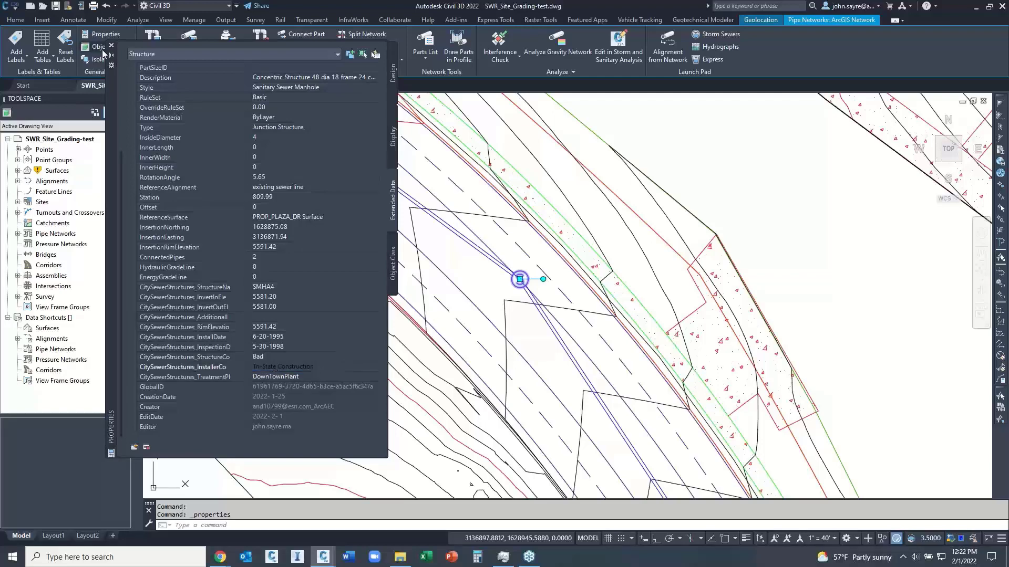
{"action": "left_click", "coordinate": [111, 46]}
{"action": "key", "text": "Escape"}
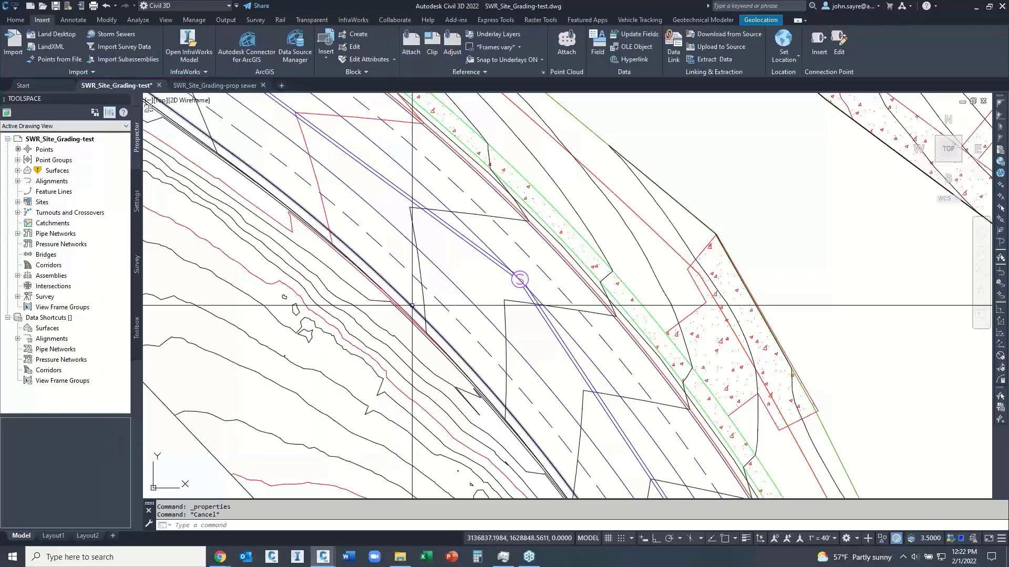
Save the GISStructure layer changes back to ArcGIS with the Data Source Manager, accepting the overwrite, and close the manager.
{"action": "scroll", "coordinate": [412, 305], "scroll_direction": "down", "scroll_amount": 4}
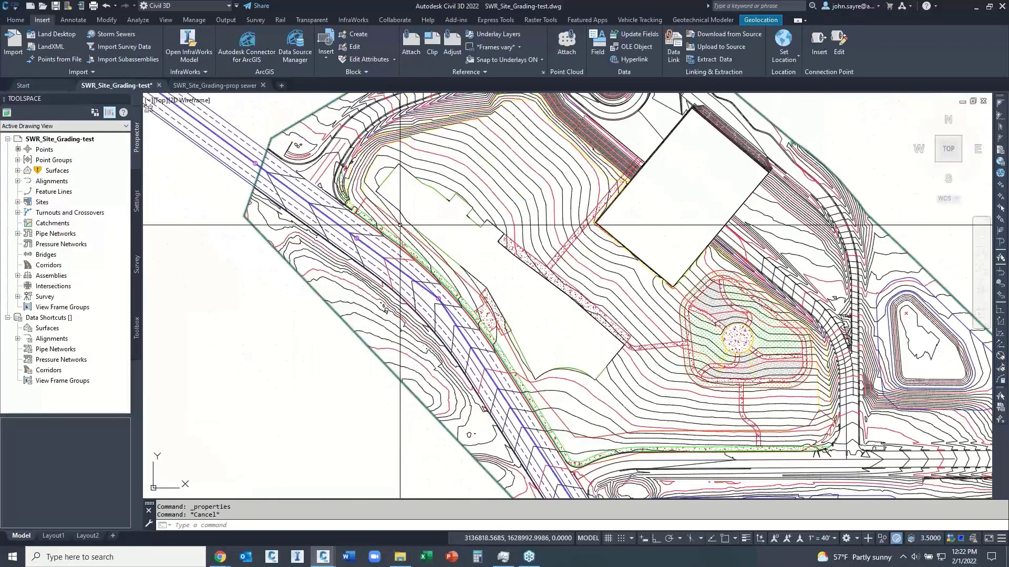
{"action": "left_click", "coordinate": [295, 44]}
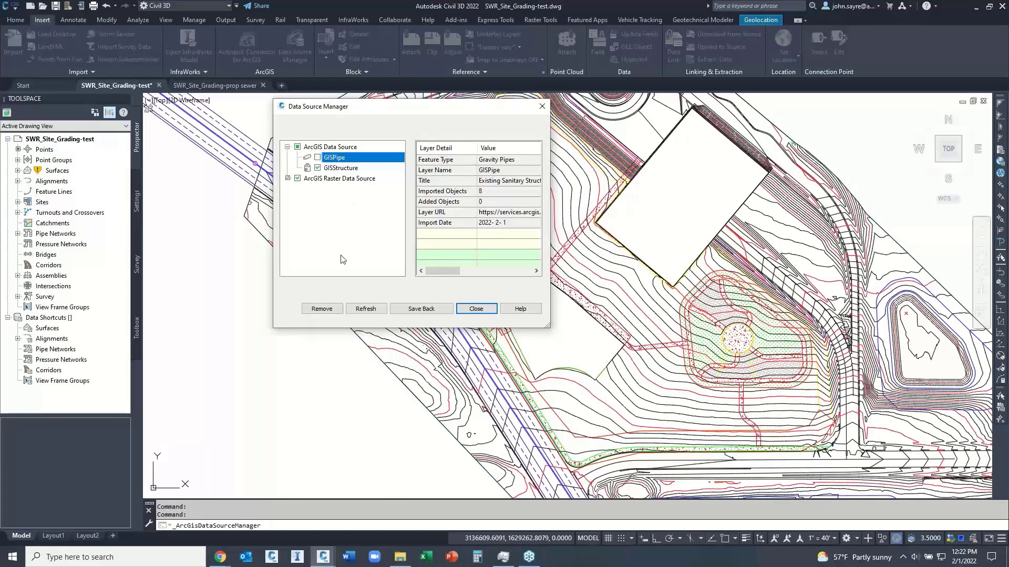
{"action": "left_click", "coordinate": [415, 310]}
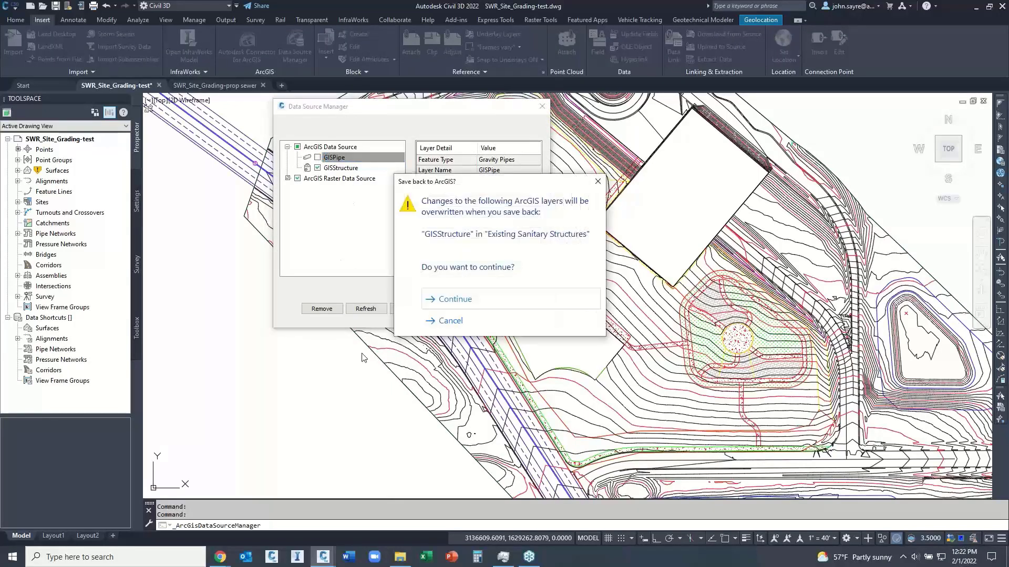
{"action": "left_click", "coordinate": [458, 303]}
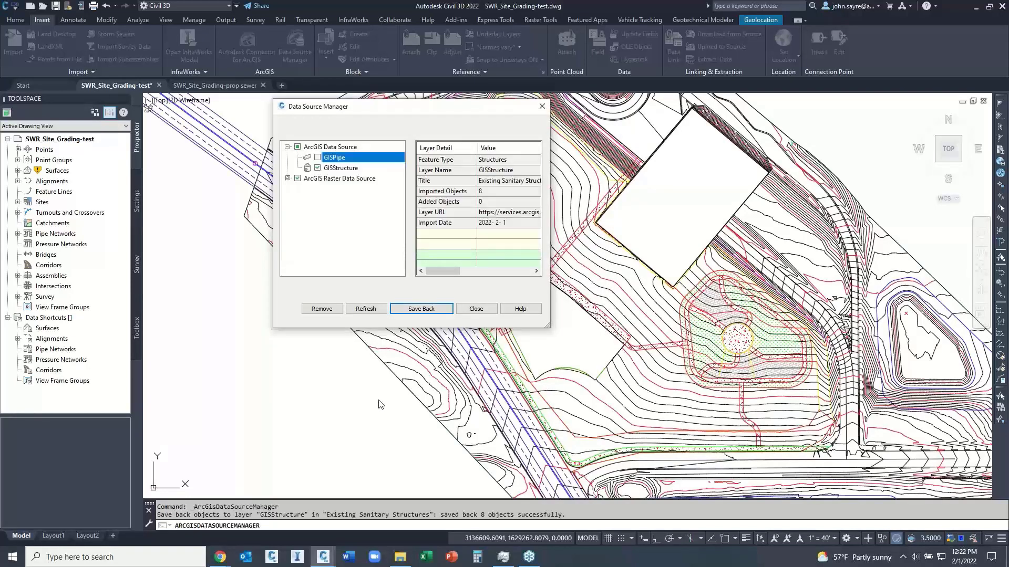
{"action": "left_click", "coordinate": [478, 315]}
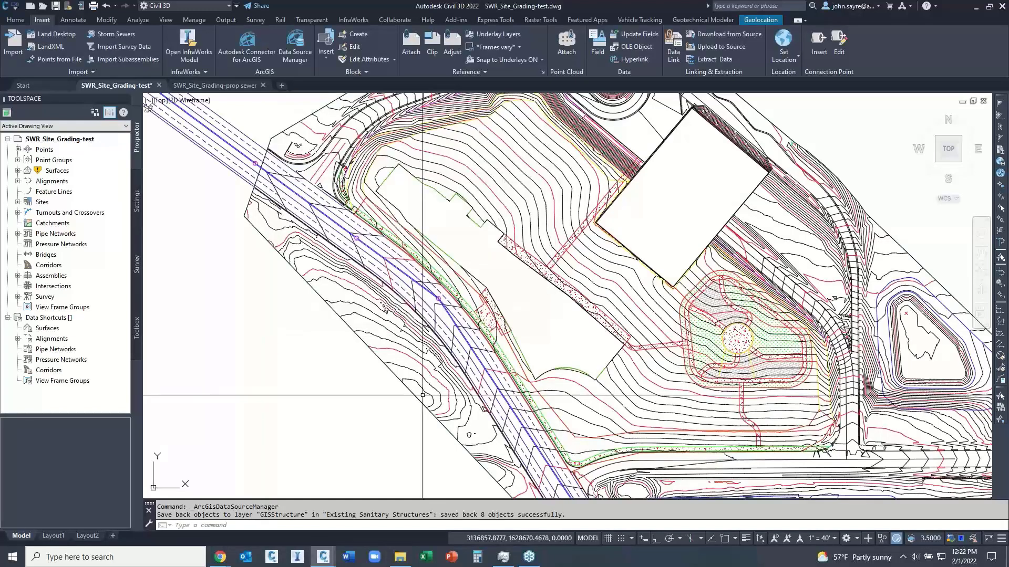
Switch to the ArcGIS web map in Chrome and examine manhole SMHA4's attributes down to its structure condition, then close the pop-up.
{"action": "mouse_move", "coordinate": [219, 557]}
{"action": "left_click", "coordinate": [198, 526]}
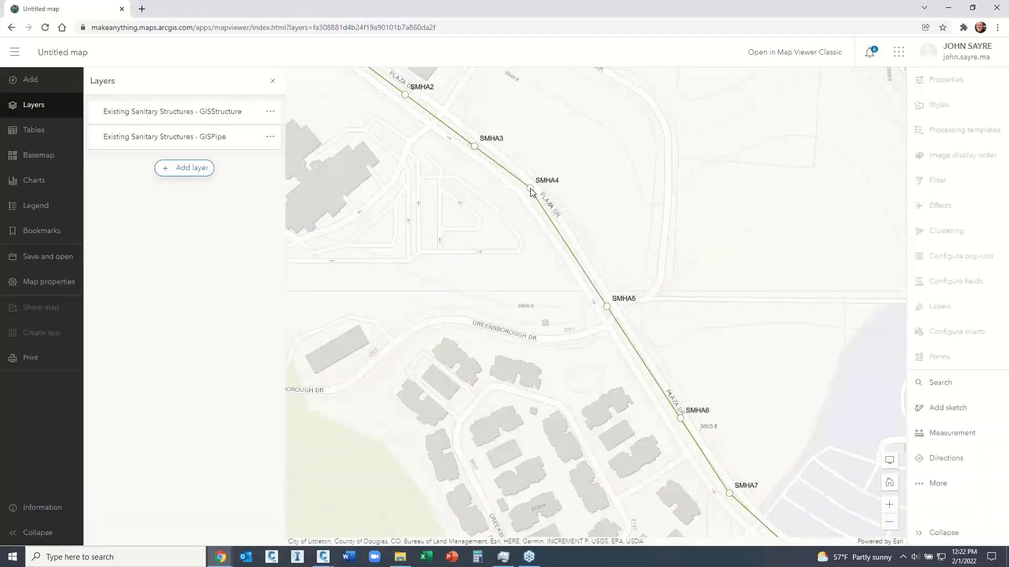
{"action": "left_click", "coordinate": [531, 190]}
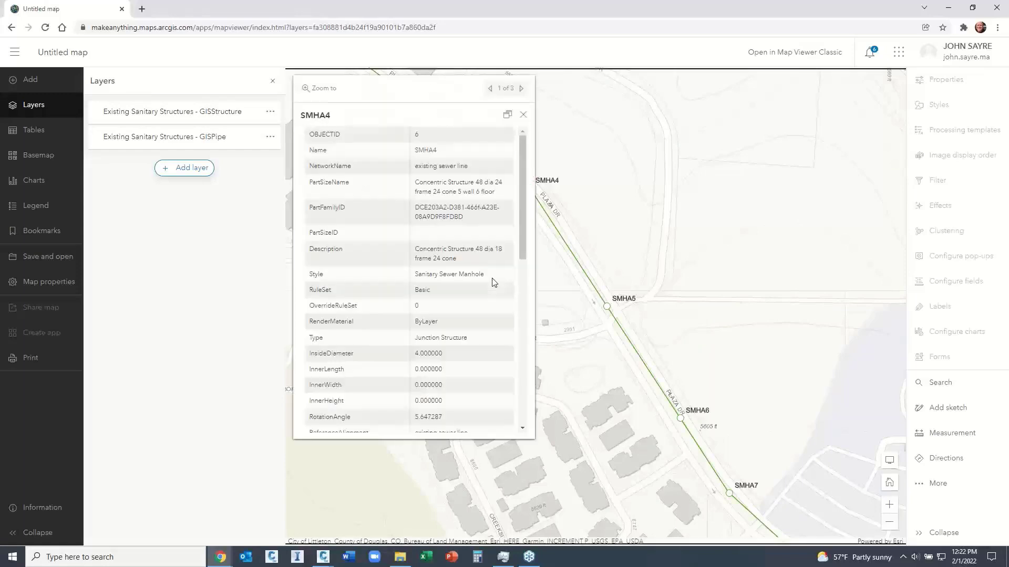
{"action": "left_click_drag", "start_coordinate": [521, 232], "coordinate": [517, 409]}
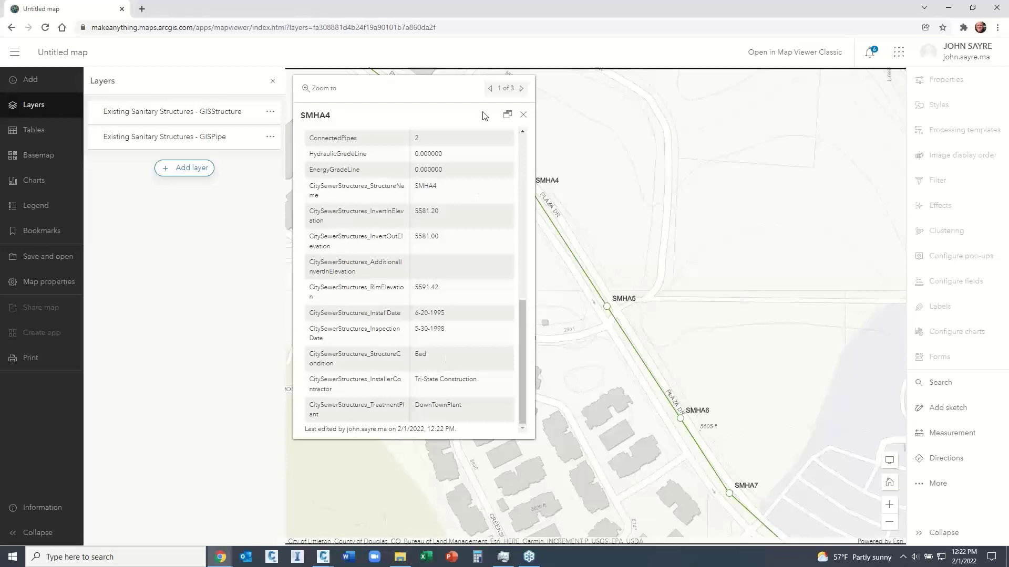
{"action": "left_click", "coordinate": [523, 115]}
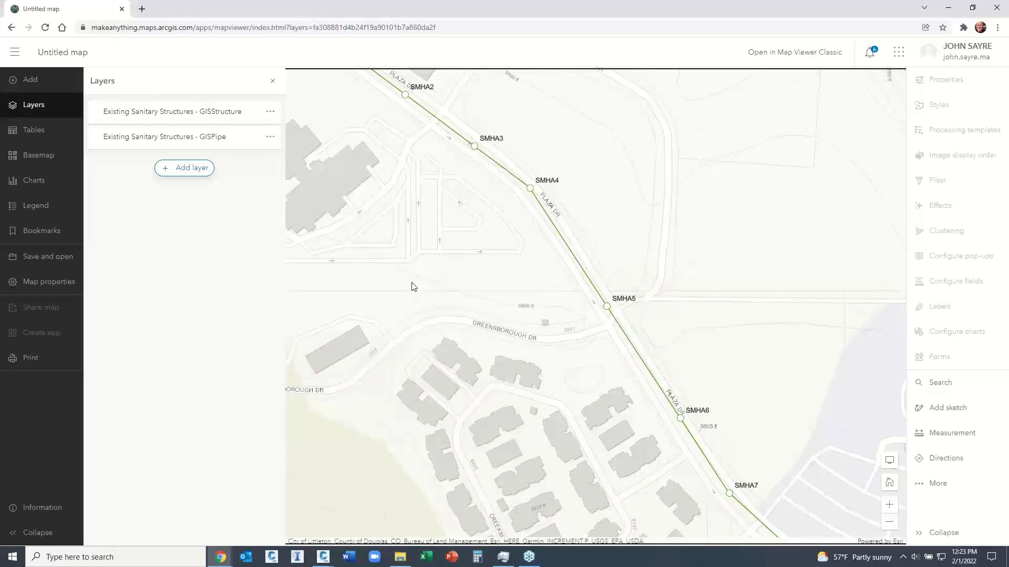
Review the attribute table of the Existing Sanitary Structures - GISPipe layer, then close it.
{"action": "left_click", "coordinate": [271, 112]}
{"action": "left_click", "coordinate": [269, 254]}
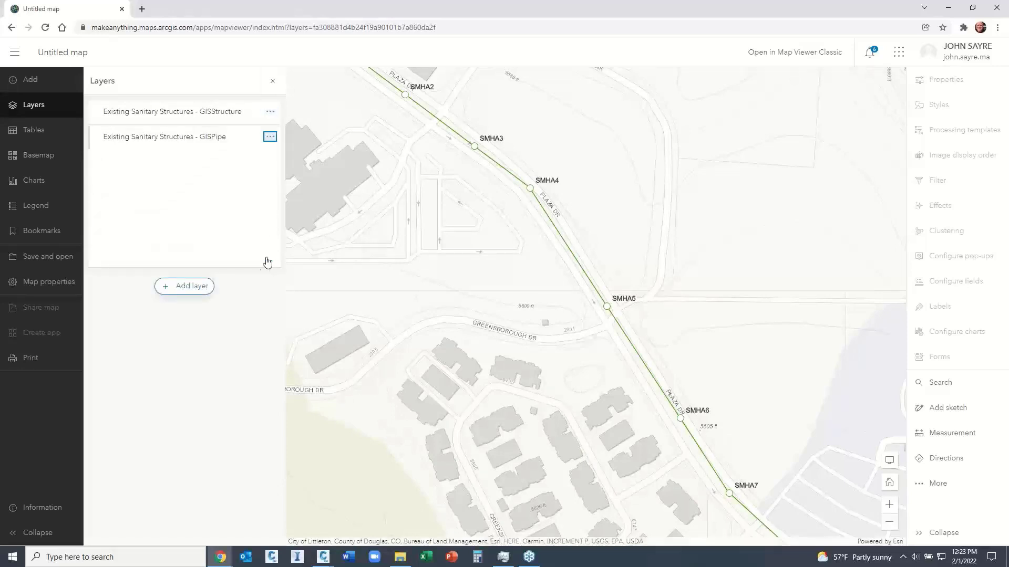
{"action": "left_click", "coordinate": [129, 194]}
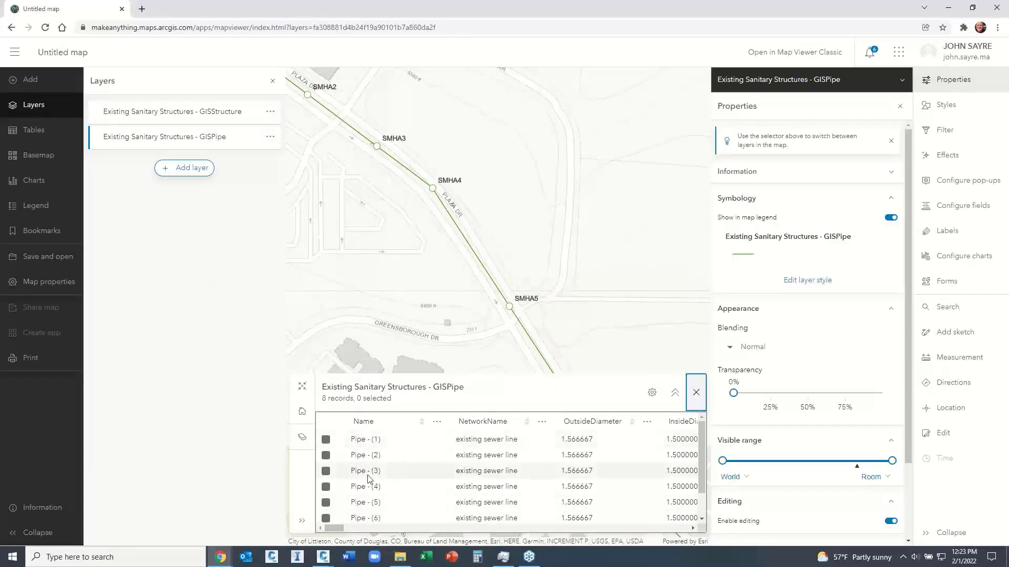
{"action": "left_click", "coordinate": [696, 393]}
Show the GISStructure layer's attribute table and select the SMHA4 record, bringing its structure condition column into view.
{"action": "left_click", "coordinate": [270, 112]}
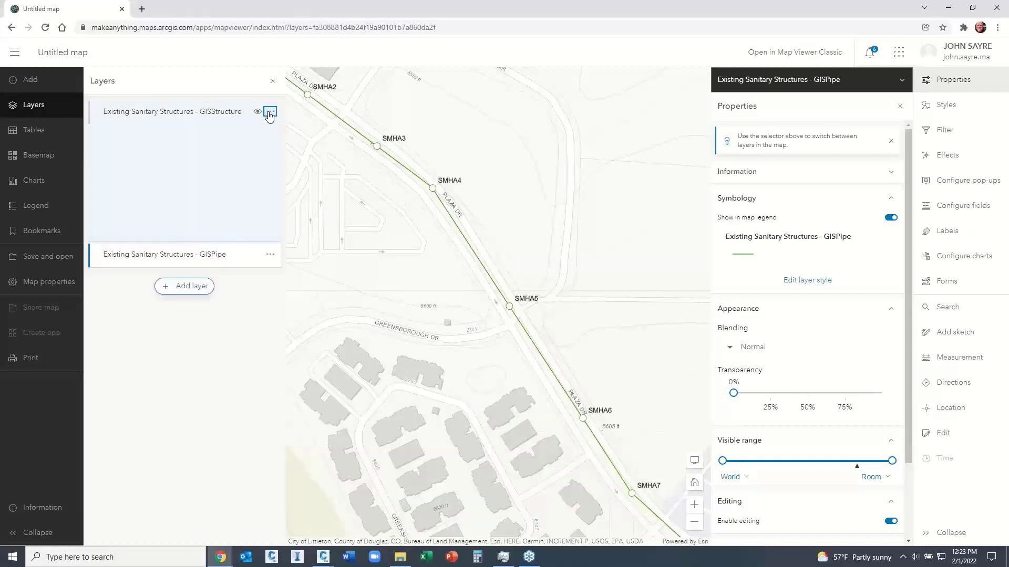
{"action": "left_click", "coordinate": [141, 174]}
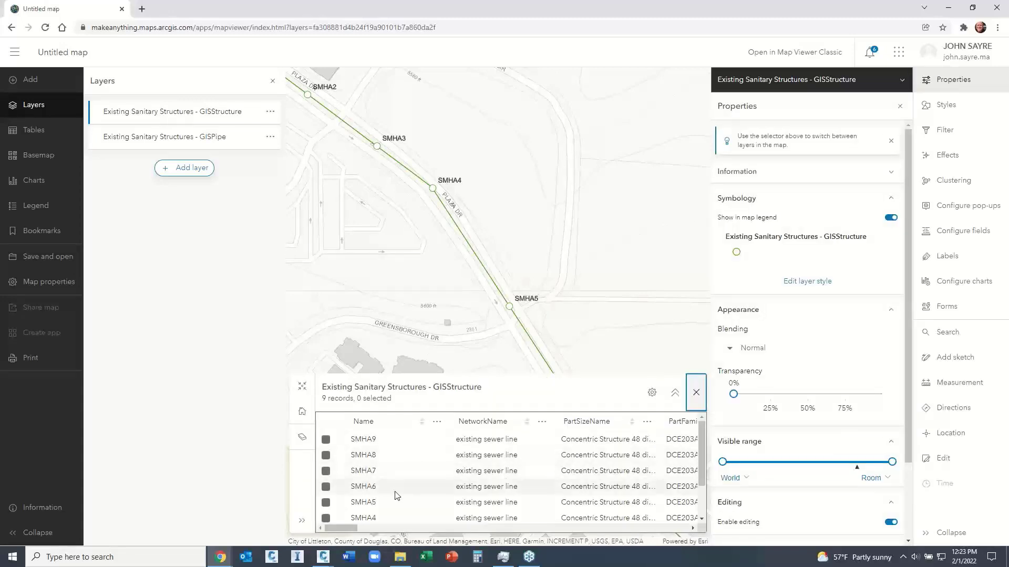
{"action": "scroll", "coordinate": [447, 512], "scroll_direction": "down", "scroll_amount": 1}
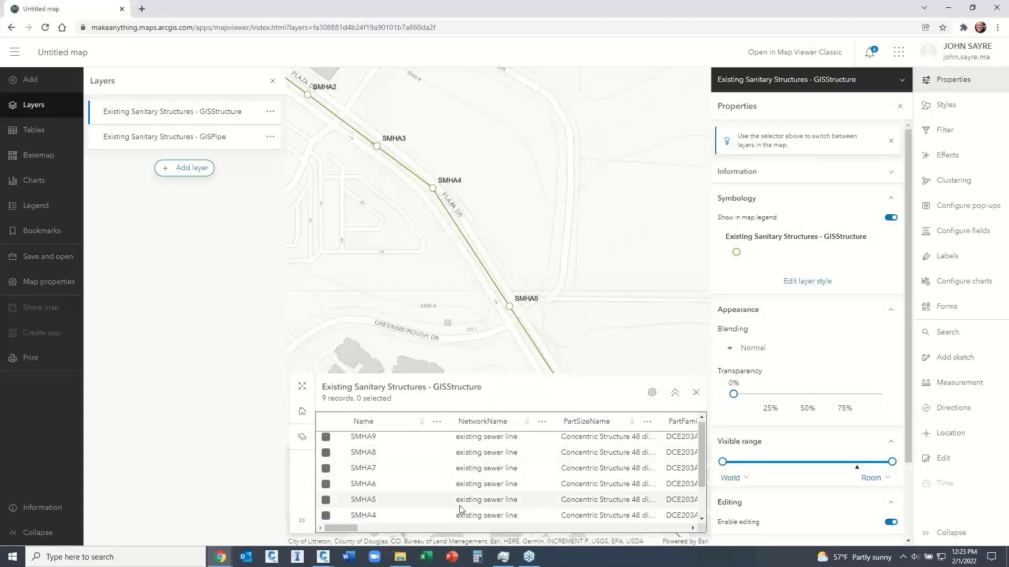
{"action": "scroll", "coordinate": [473, 488], "scroll_direction": "down", "scroll_amount": 3}
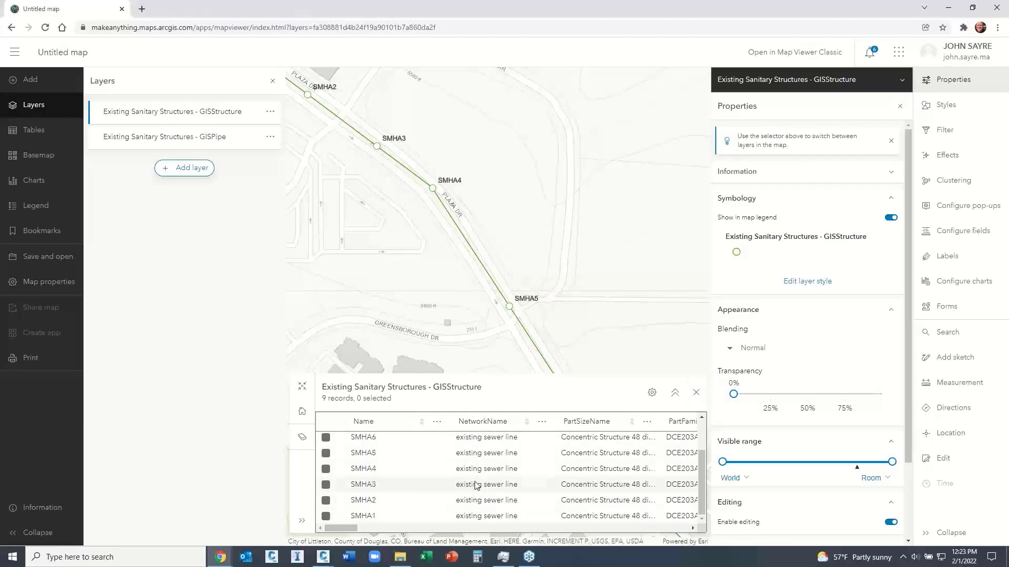
{"action": "left_click", "coordinate": [327, 470]}
{"action": "left_click_drag", "start_coordinate": [344, 528], "coordinate": [634, 539]}
Set the structure condition of the SMHA4 record to Repaired, then close the attribute table.
{"action": "double_click", "coordinate": [480, 471]}
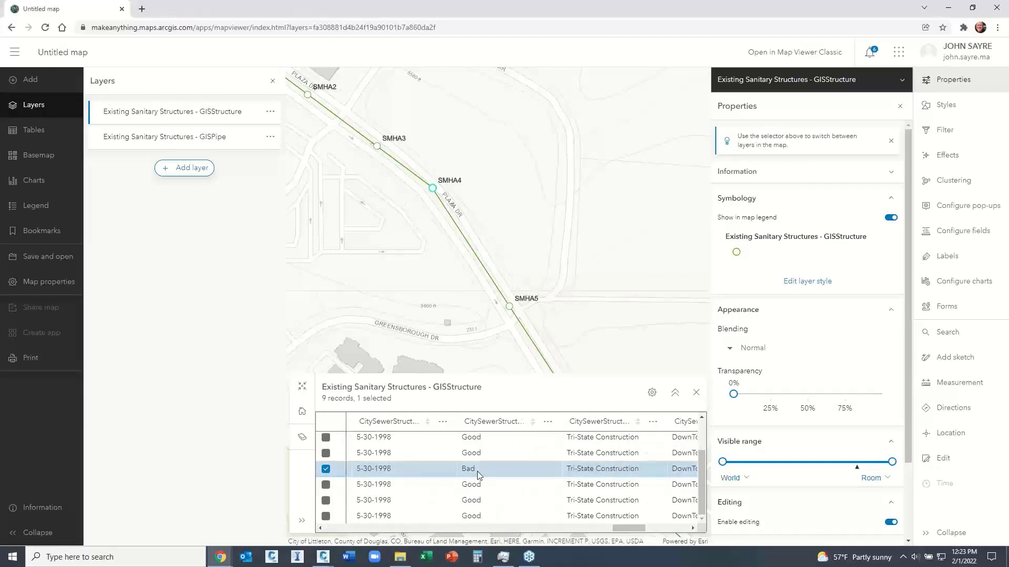
{"action": "type", "text": "Good"}
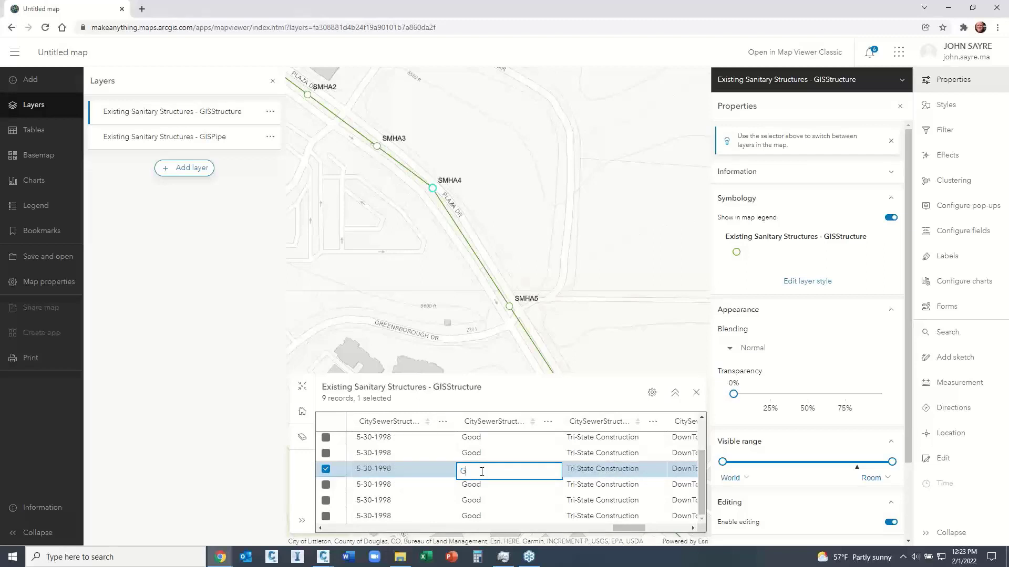
{"action": "key", "text": "BackSpace"}
{"action": "key", "text": "BackSpace"}
{"action": "key", "text": "BackSpace"}
{"action": "key", "text": "BackSpace"}
{"action": "type", "text": "Repaired"}
{"action": "key", "text": "Return"}
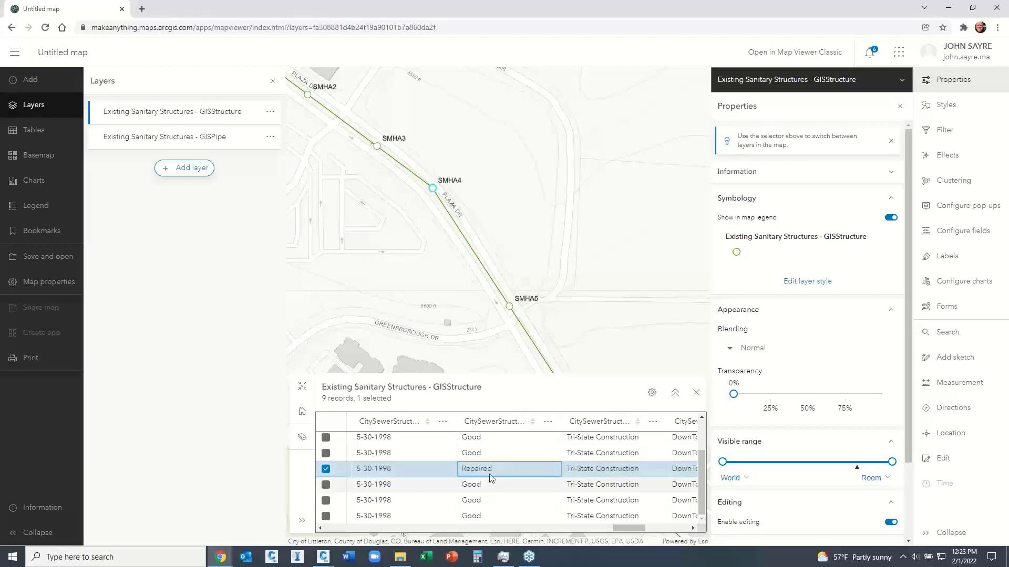
{"action": "left_click", "coordinate": [696, 393]}
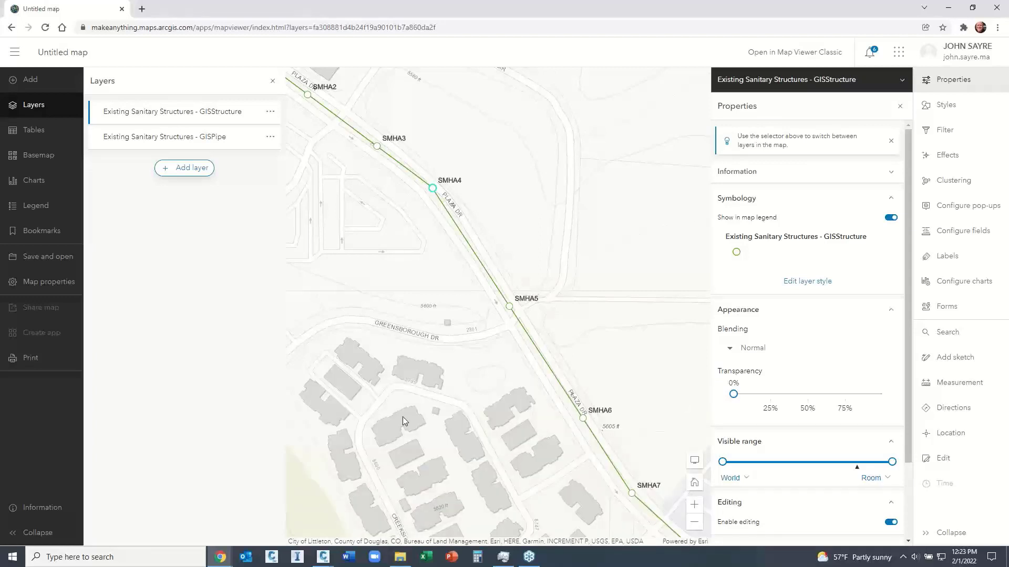
Switch back to Civil 3D and refresh the GISStructure layer from ArcGIS with the Data Source Manager.
{"action": "left_click", "coordinate": [324, 559]}
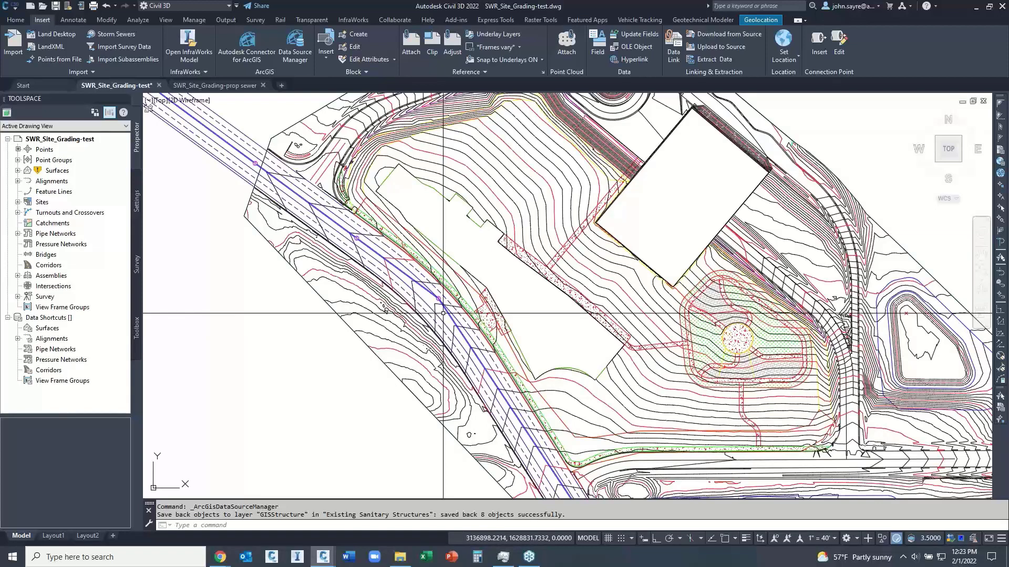
{"action": "left_click", "coordinate": [293, 61]}
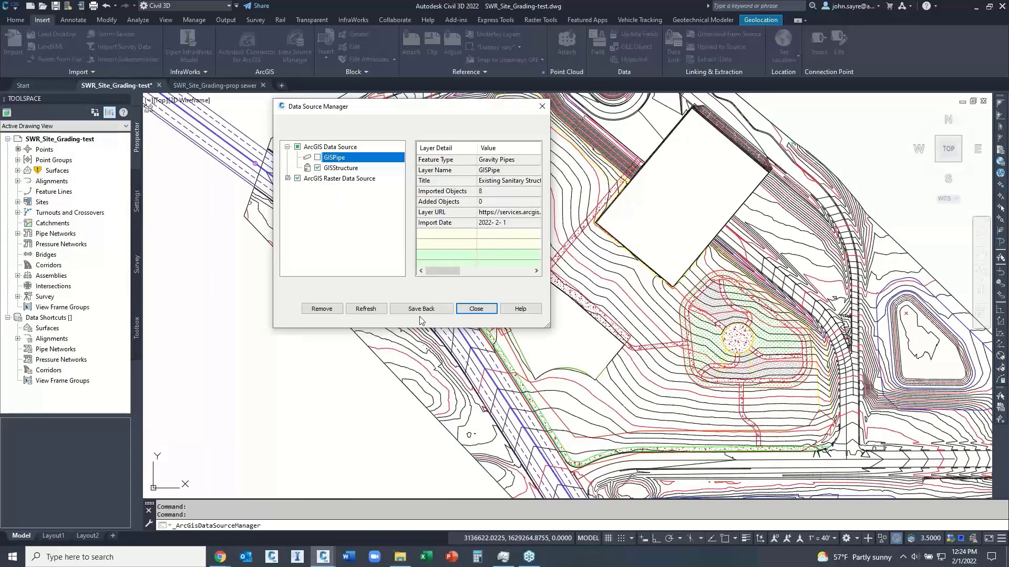
{"action": "left_click", "coordinate": [476, 310]}
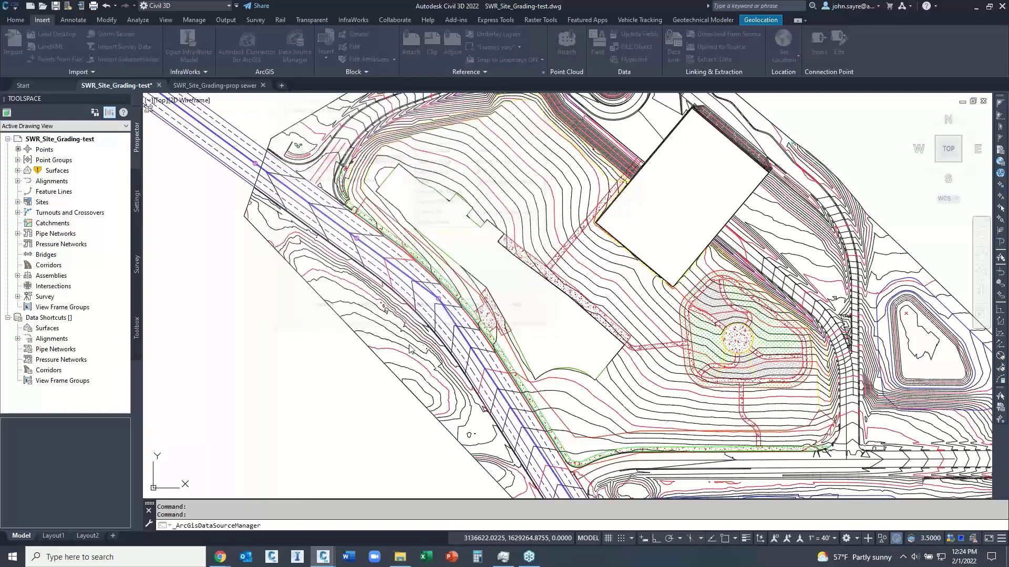
{"action": "scroll", "coordinate": [411, 349], "scroll_direction": "down", "scroll_amount": 2}
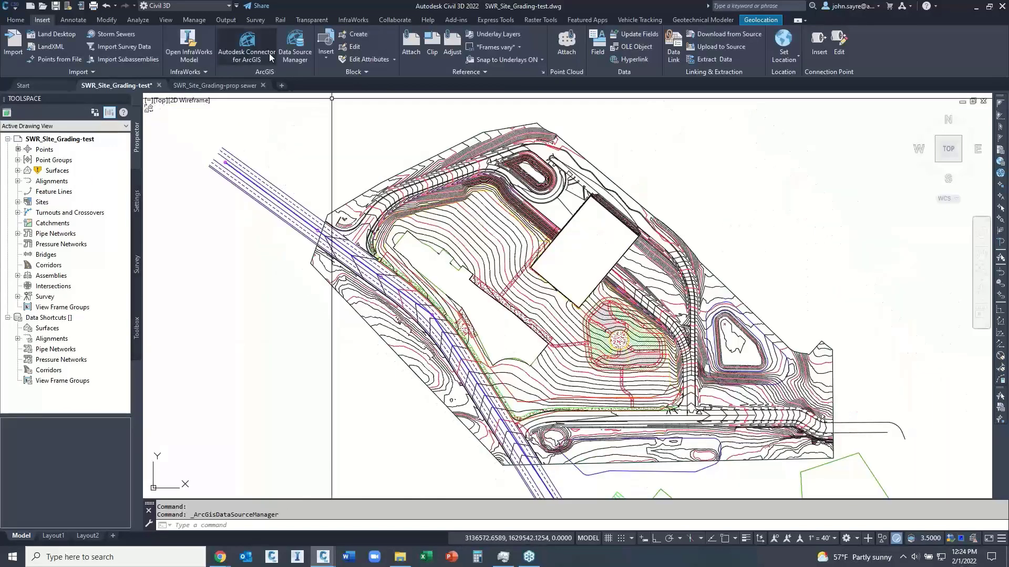
{"action": "key", "text": "Return"}
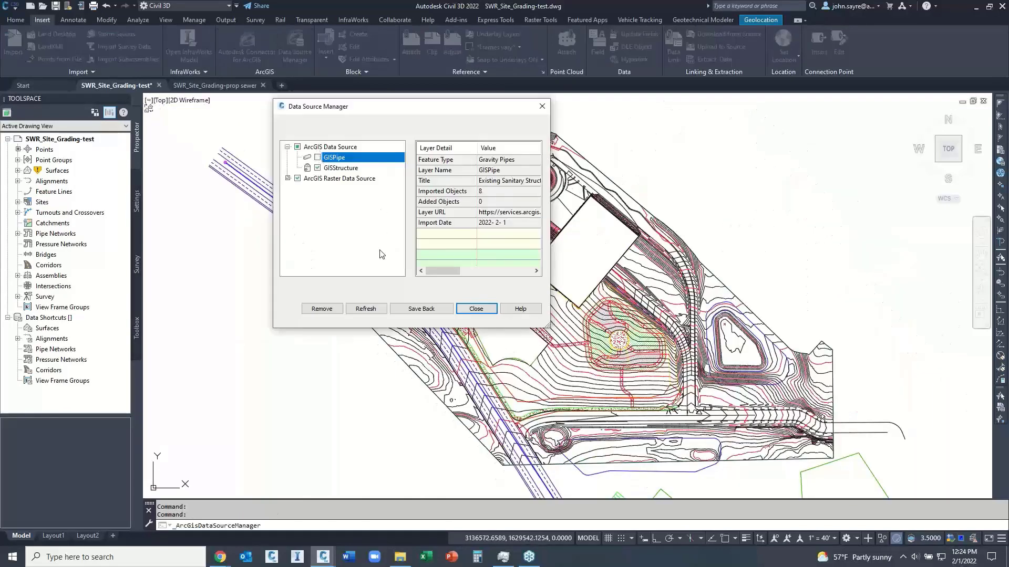
{"action": "left_click", "coordinate": [366, 309]}
{"action": "left_click", "coordinate": [427, 310]}
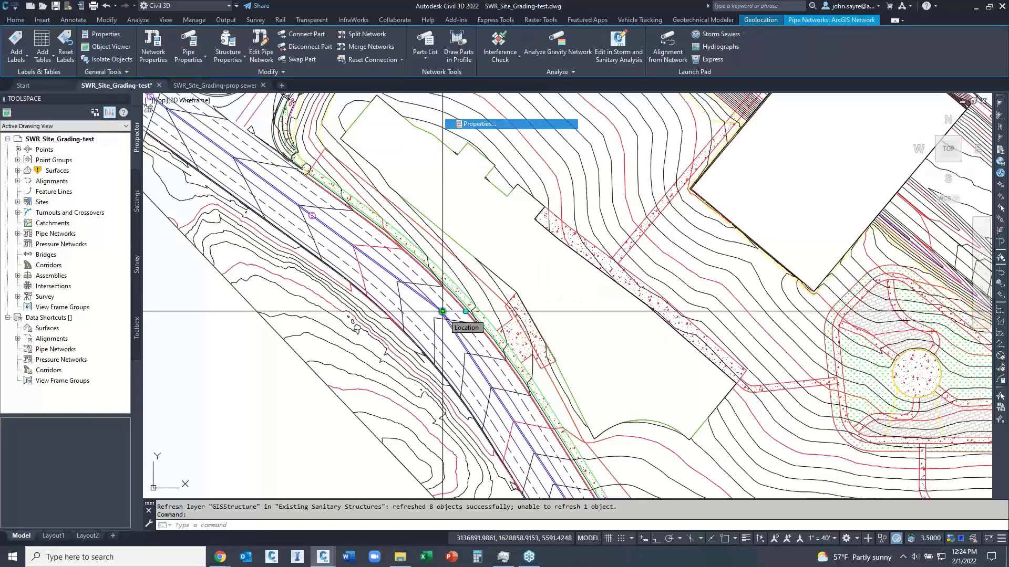
Check the structure condition in manhole SMHA4's extended ArcGIS properties, then close the properties.
{"action": "left_click", "coordinate": [478, 124]}
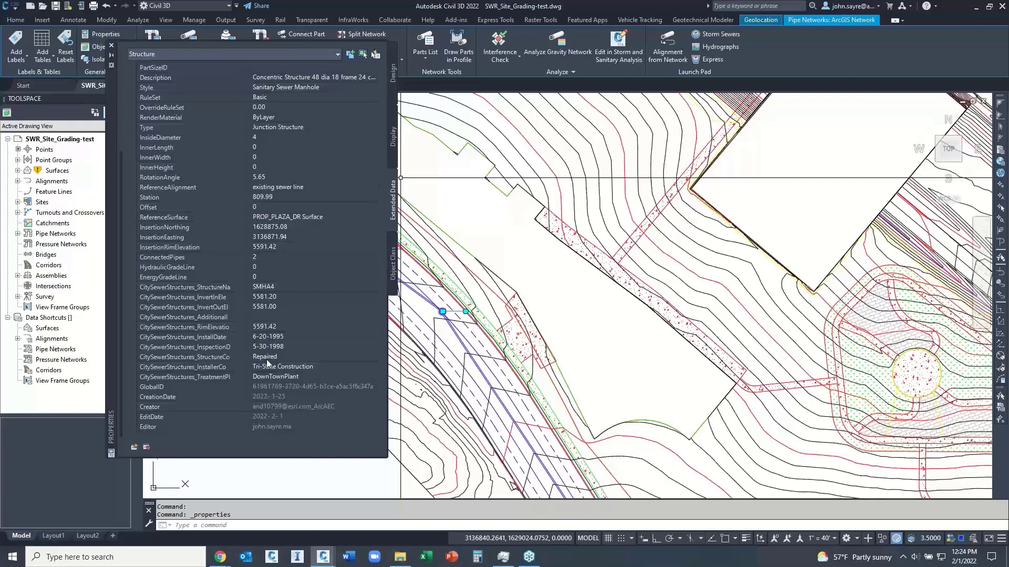
{"action": "left_click", "coordinate": [112, 45]}
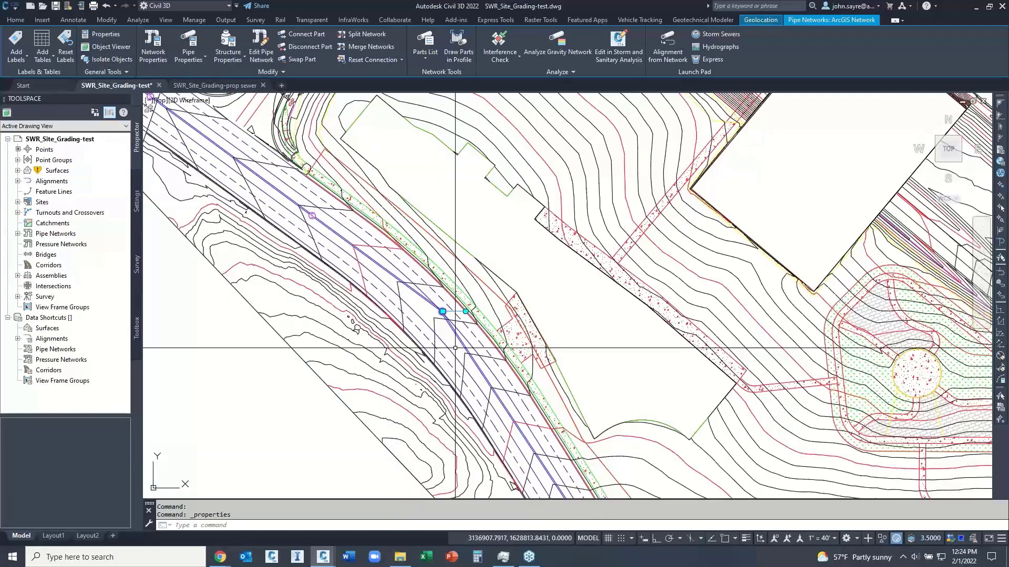
Clear the manhole selection and switch to the SWR_Site_Grading-prop sewer drawing.
{"action": "key", "text": "Escape"}
{"action": "scroll", "coordinate": [342, 360], "scroll_direction": "down", "scroll_amount": 6}
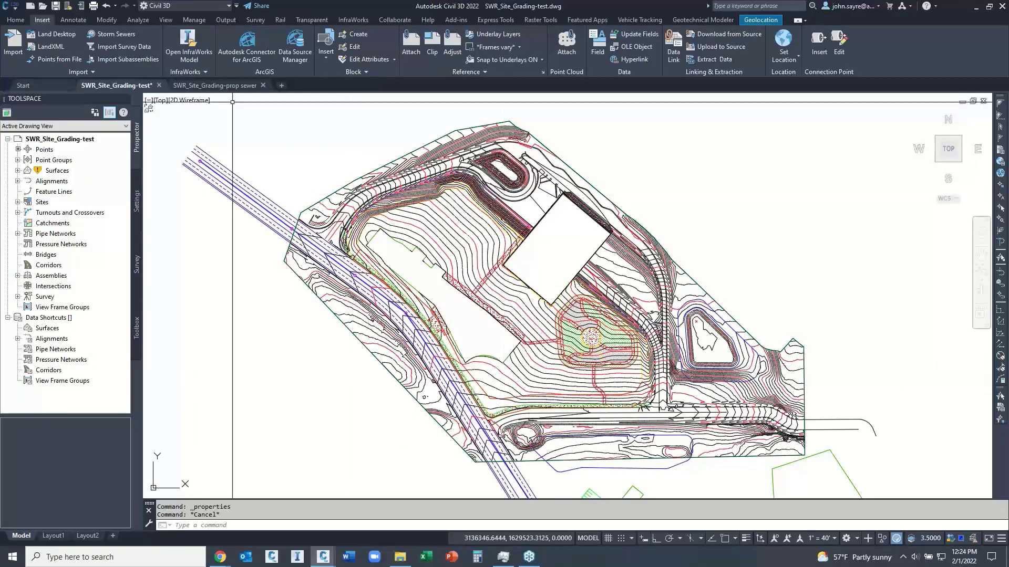
{"action": "left_click", "coordinate": [215, 85]}
{"action": "key", "text": "F8"}
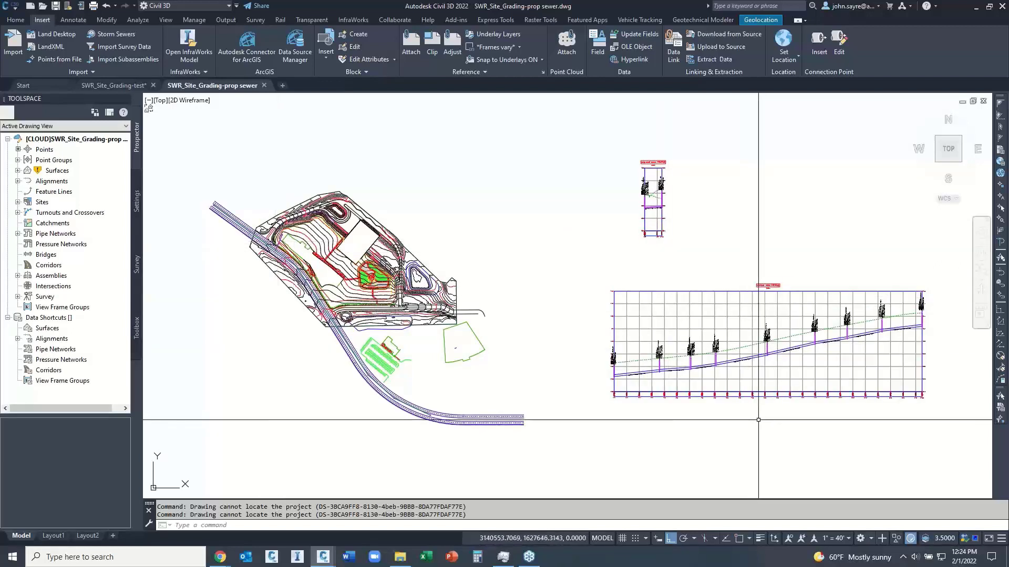
Examine the manhole and pipe labels along the existing sewer profile view.
{"action": "middle_click_drag", "start_coordinate": [759, 422], "coordinate": [734, 411]}
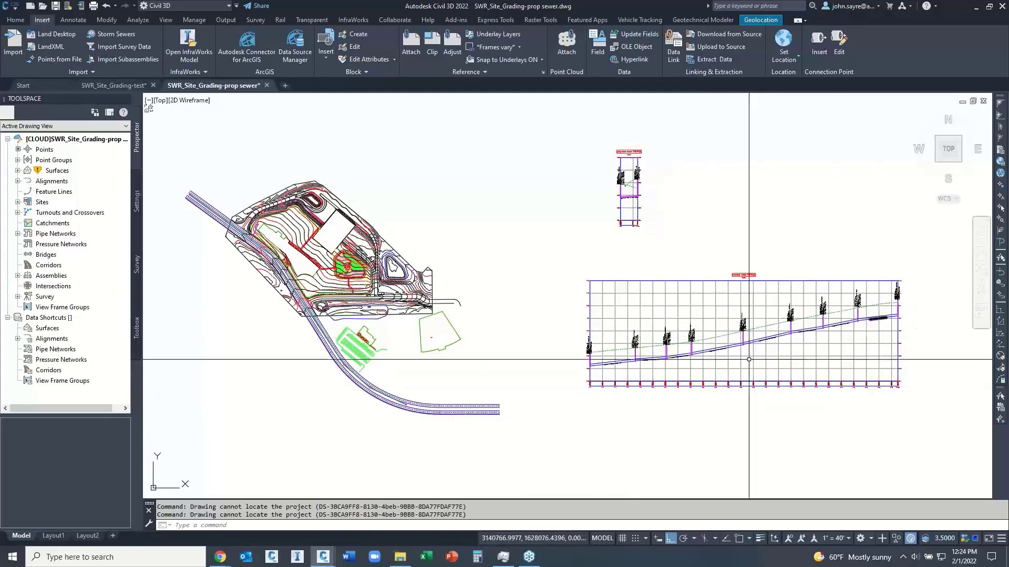
{"action": "scroll", "coordinate": [748, 360], "scroll_direction": "up", "scroll_amount": 2}
{"action": "middle_click_drag", "start_coordinate": [537, 365], "coordinate": [394, 371]}
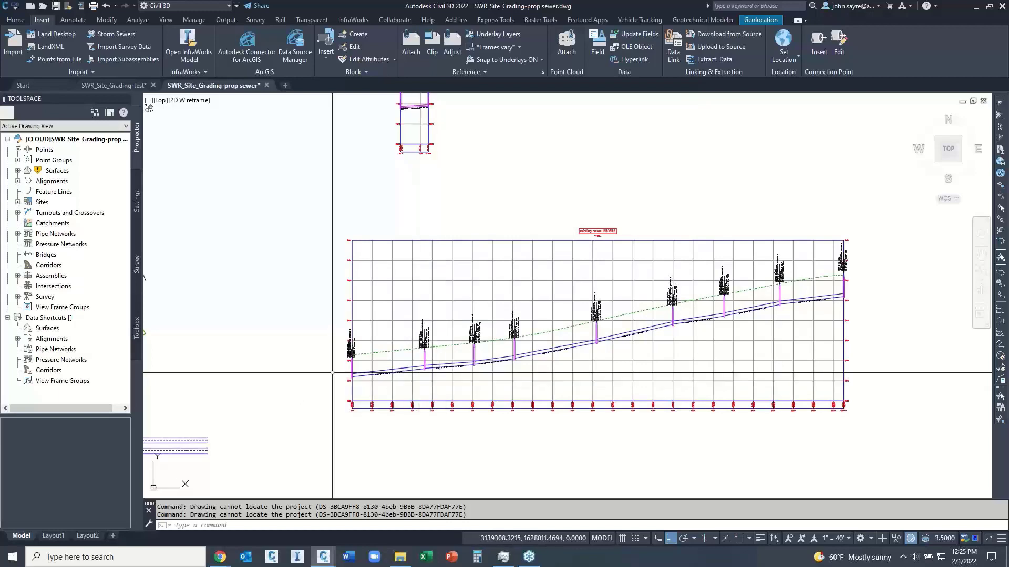
{"action": "scroll", "coordinate": [501, 349], "scroll_direction": "up", "scroll_amount": 5}
{"action": "scroll", "coordinate": [501, 349], "scroll_direction": "up", "scroll_amount": 2}
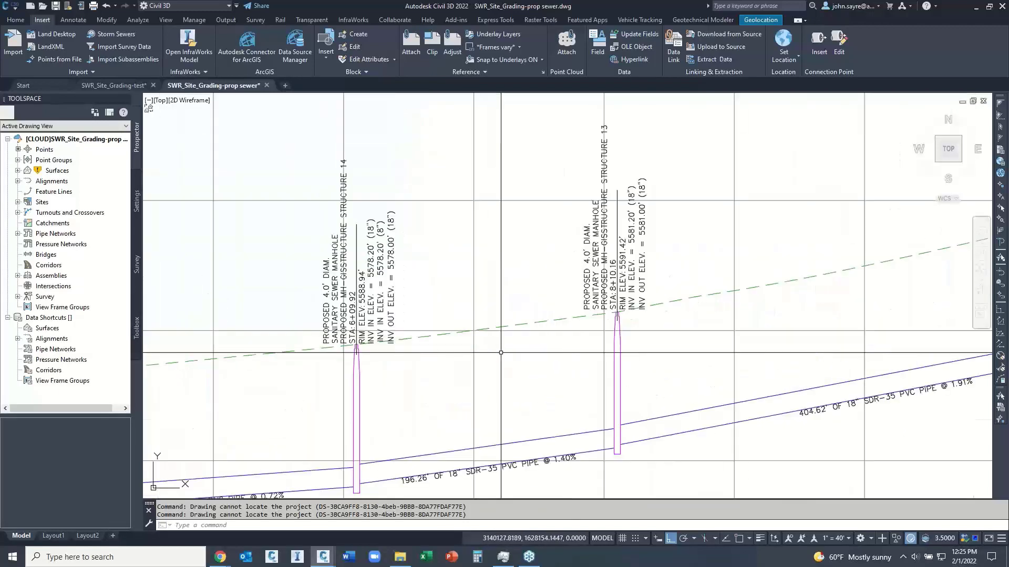
{"action": "middle_click_drag", "start_coordinate": [501, 349], "coordinate": [511, 318]}
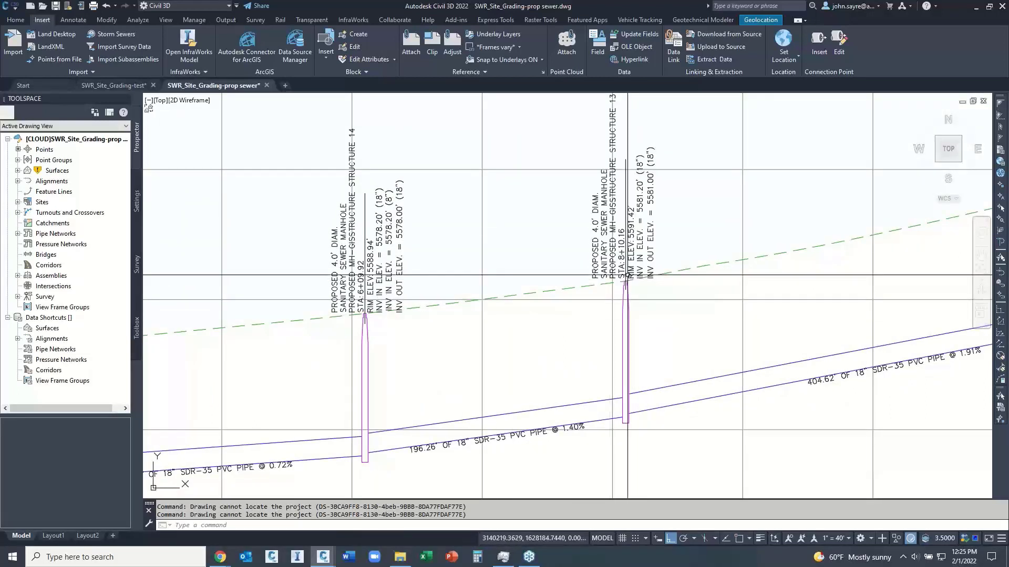
{"action": "scroll", "coordinate": [627, 275], "scroll_direction": "down", "scroll_amount": 3}
{"action": "scroll", "coordinate": [494, 359], "scroll_direction": "up", "scroll_amount": 3}
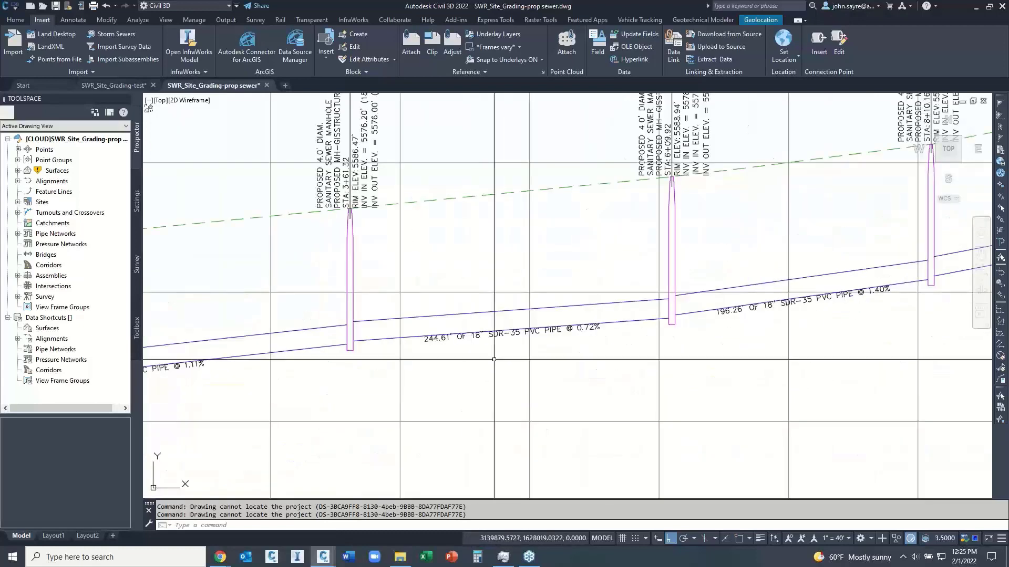
{"action": "scroll", "coordinate": [494, 360], "scroll_direction": "down", "scroll_amount": 5}
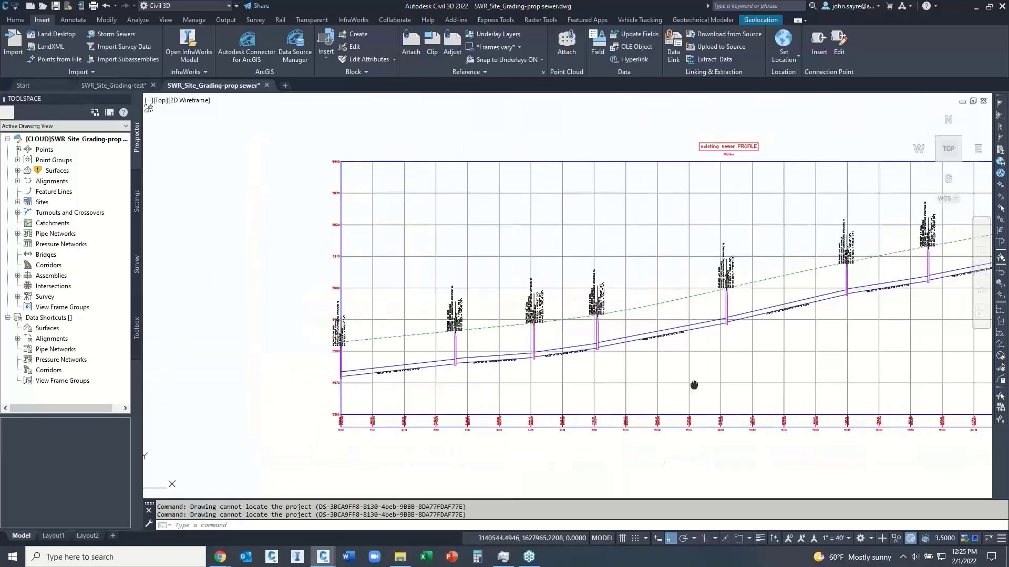
{"action": "middle_click_drag", "start_coordinate": [693, 383], "coordinate": [462, 399]}
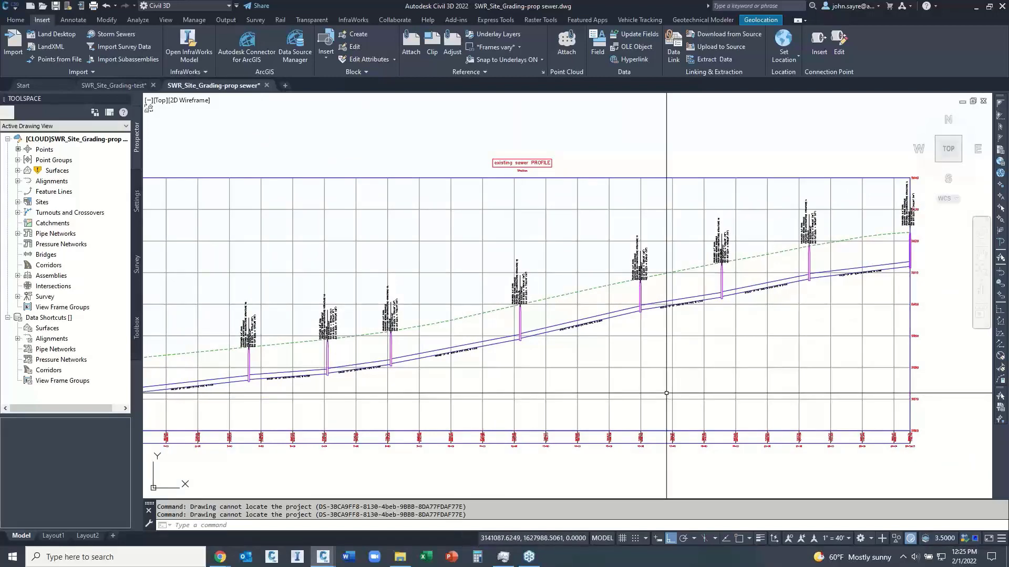
{"action": "scroll", "coordinate": [667, 393], "scroll_direction": "down", "scroll_amount": 2}
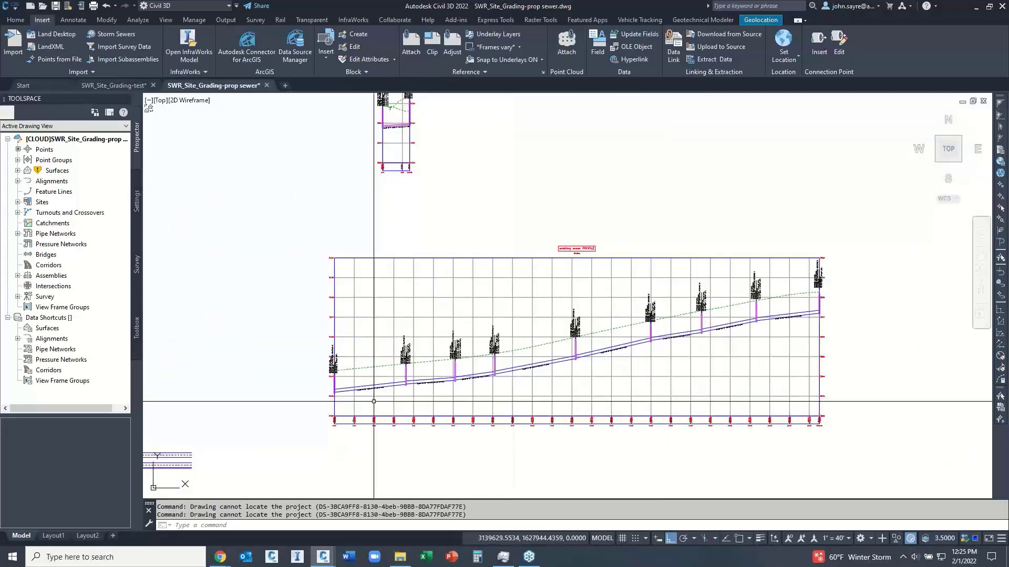
{"action": "scroll", "coordinate": [385, 405], "scroll_direction": "down", "scroll_amount": 3}
{"action": "middle_click_drag", "start_coordinate": [388, 406], "coordinate": [509, 394]}
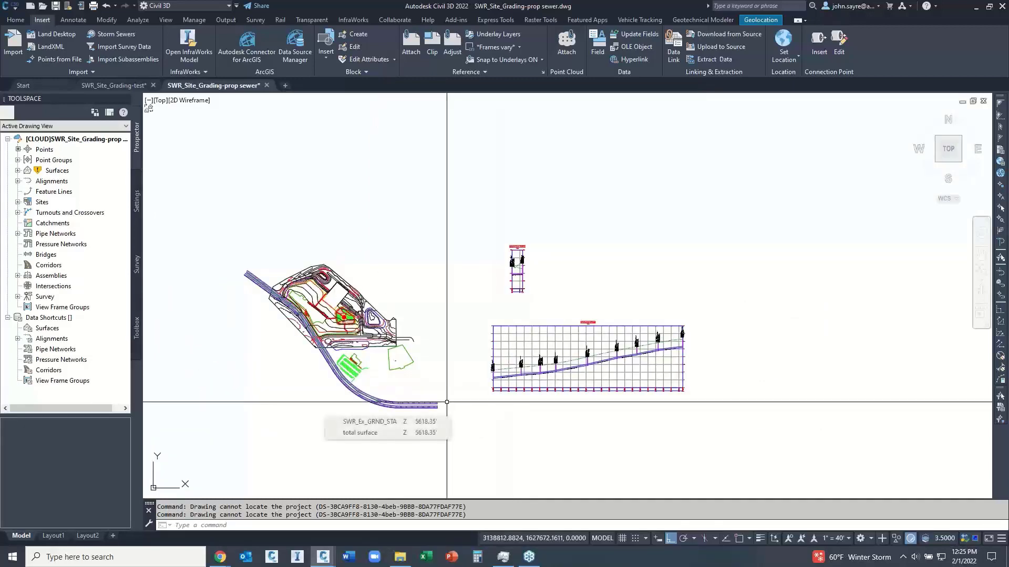
Examine in plan the proposed sewer branch running from the existing main's manhole toward the building.
{"action": "scroll", "coordinate": [302, 280], "scroll_direction": "up", "scroll_amount": 5}
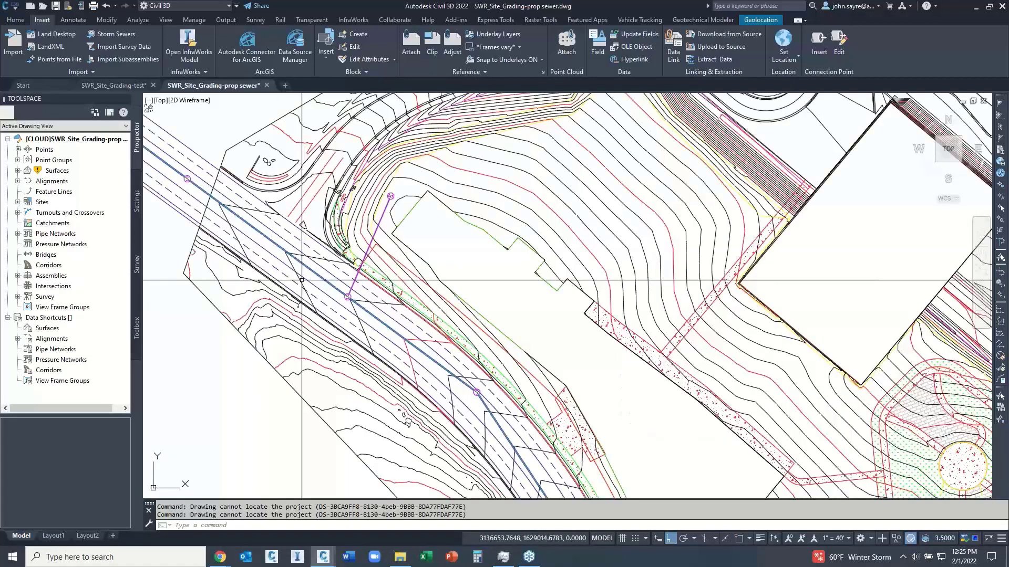
{"action": "scroll", "coordinate": [302, 280], "scroll_direction": "up", "scroll_amount": 2}
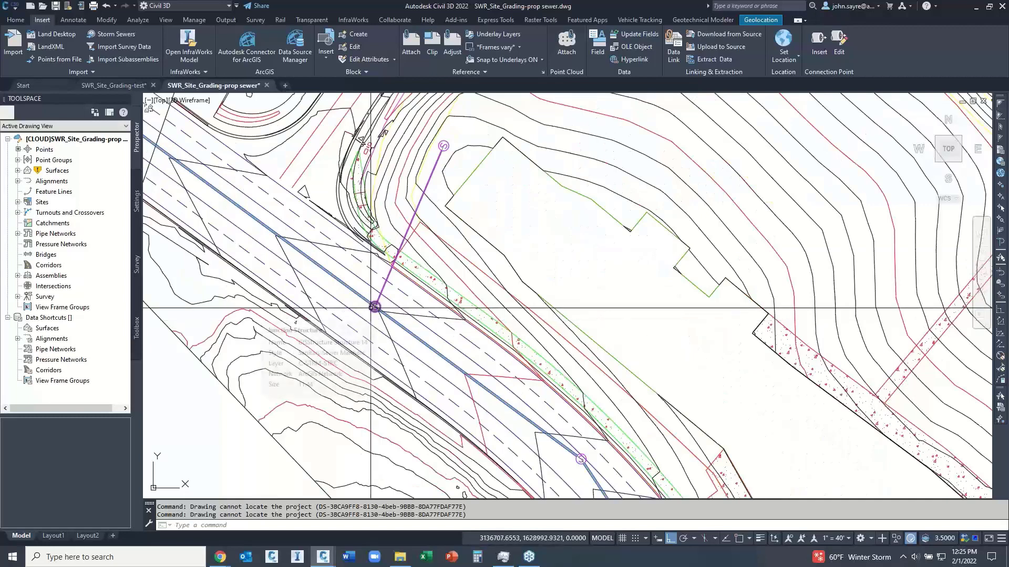
{"action": "mouse_move", "coordinate": [372, 310]}
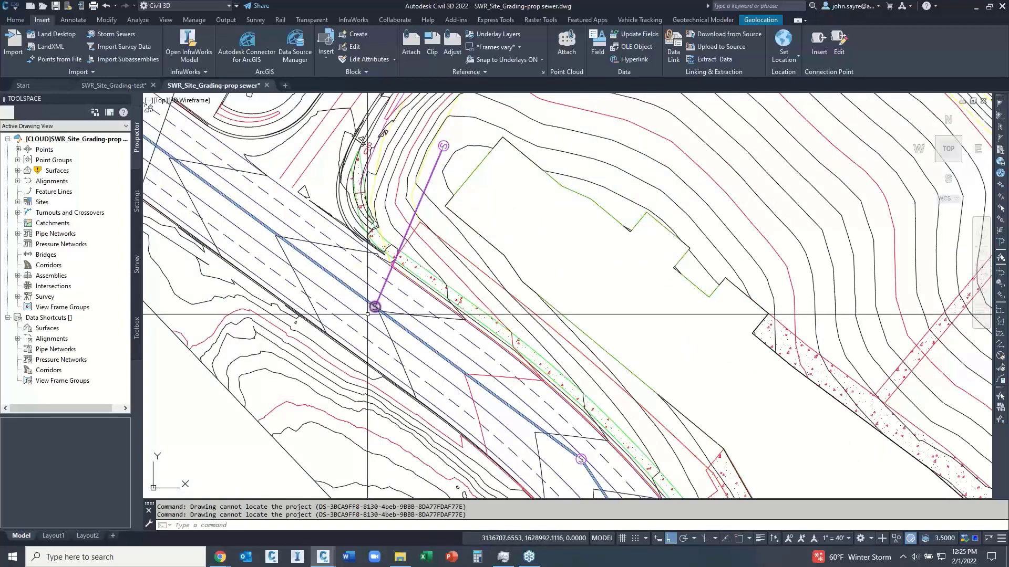
{"action": "scroll", "coordinate": [369, 316], "scroll_direction": "down", "scroll_amount": 2}
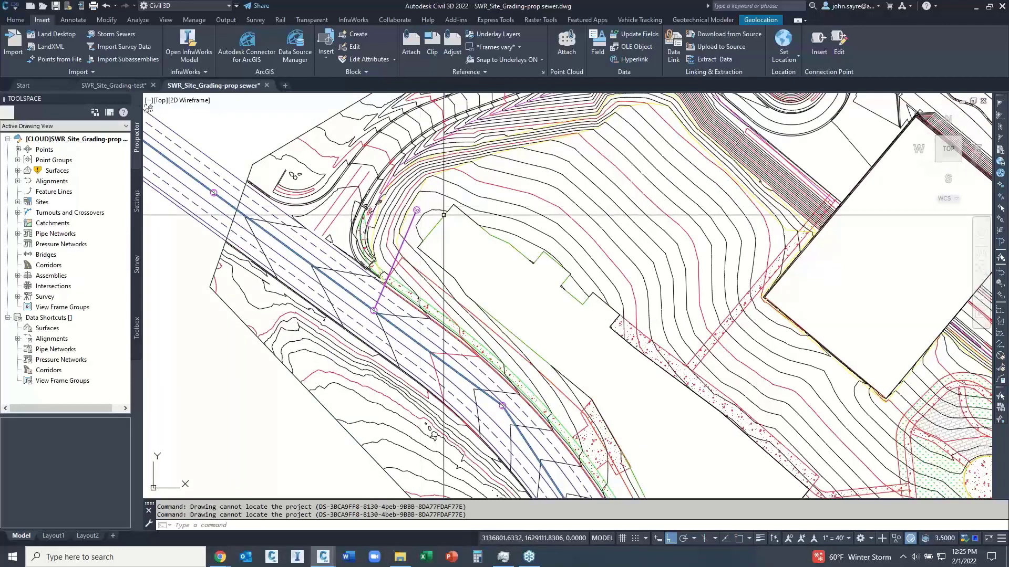
{"action": "middle_click", "coordinate": [668, 339]}
{"action": "middle_click", "coordinate": [667, 339]}
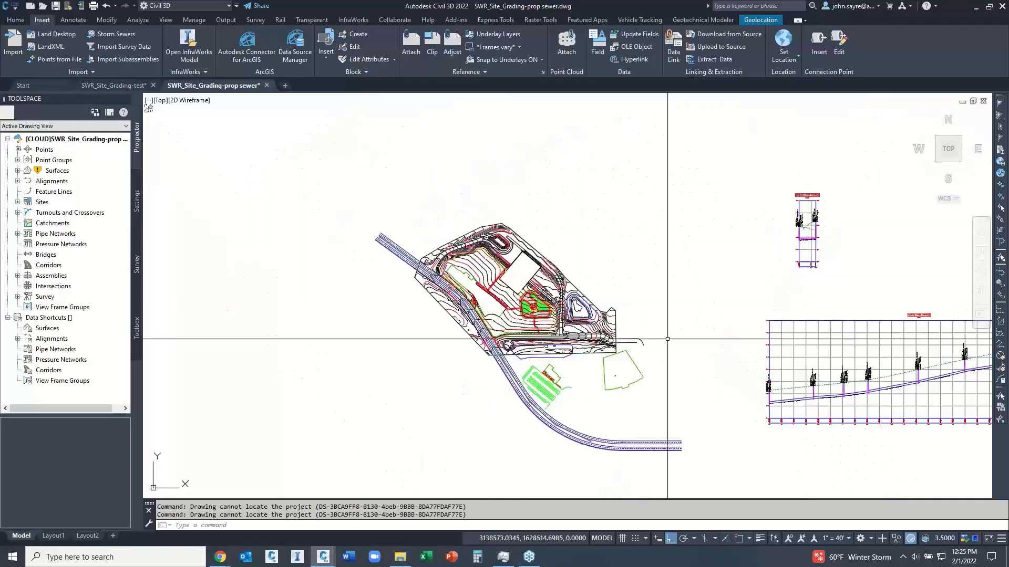
Examine the manhole and pipe labels in the proposed sewer profile view.
{"action": "middle_click_drag", "start_coordinate": [667, 338], "coordinate": [487, 337]}
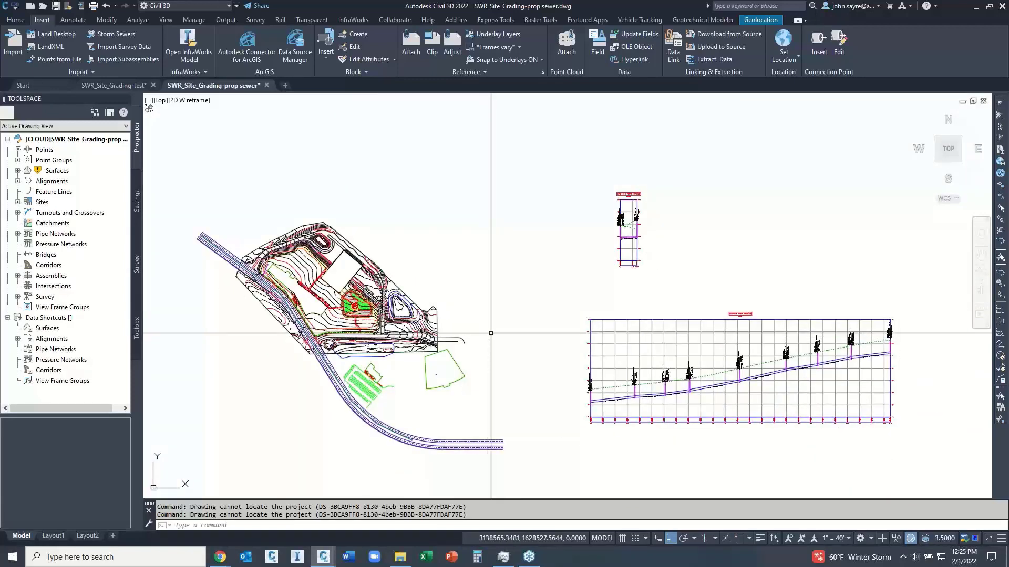
{"action": "scroll", "coordinate": [615, 209], "scroll_direction": "up", "scroll_amount": 8}
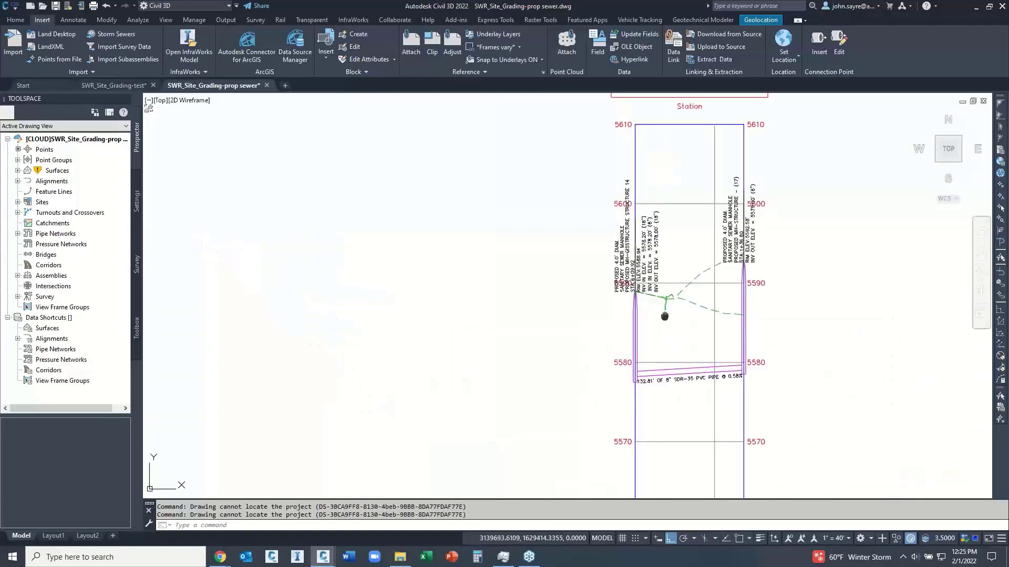
{"action": "middle_click_drag", "start_coordinate": [665, 315], "coordinate": [522, 310]}
{"action": "scroll", "coordinate": [523, 310], "scroll_direction": "up", "scroll_amount": 2}
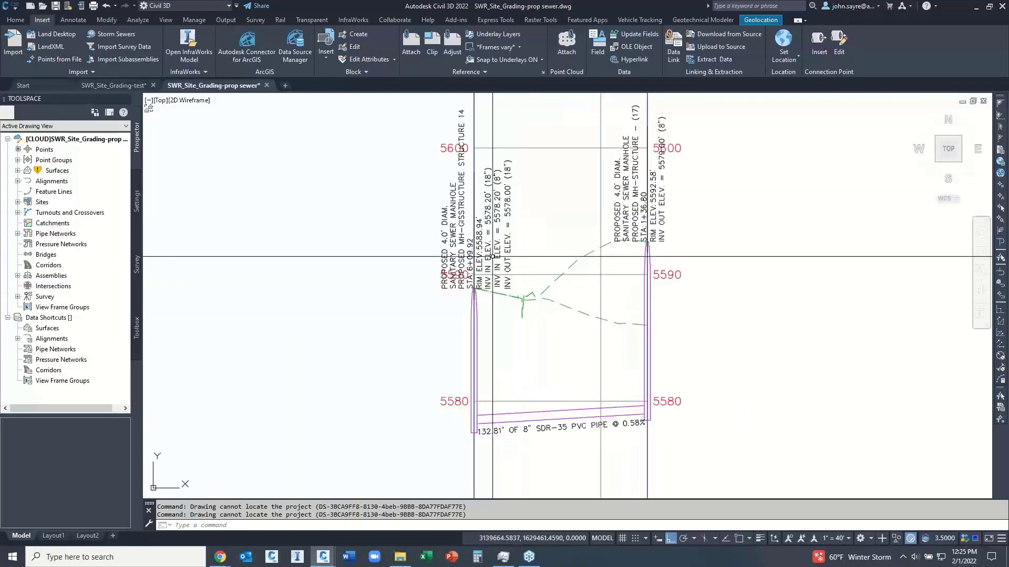
{"action": "scroll", "coordinate": [415, 386], "scroll_direction": "down", "scroll_amount": 2}
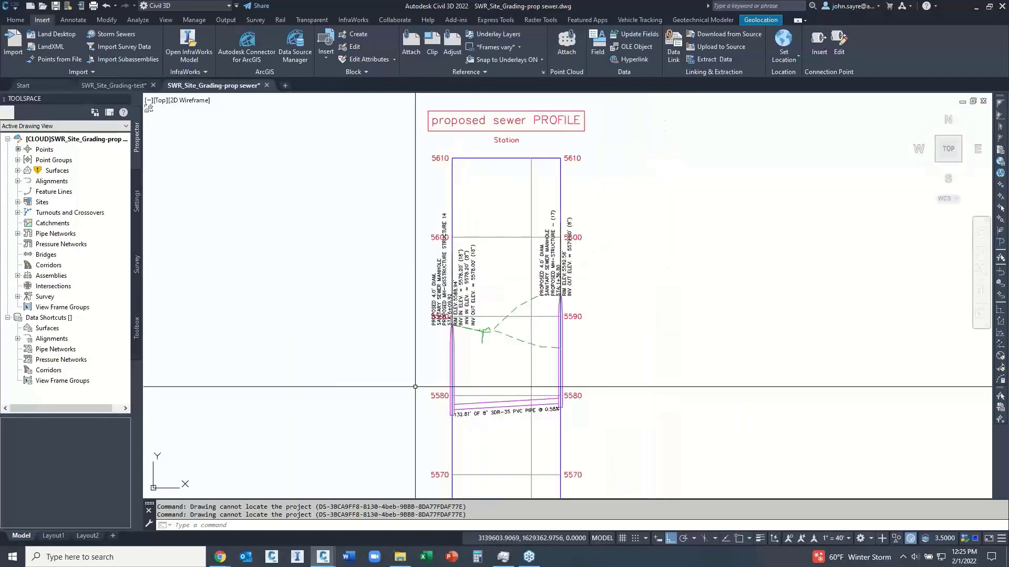
{"action": "middle_click_drag", "start_coordinate": [392, 385], "coordinate": [401, 368]}
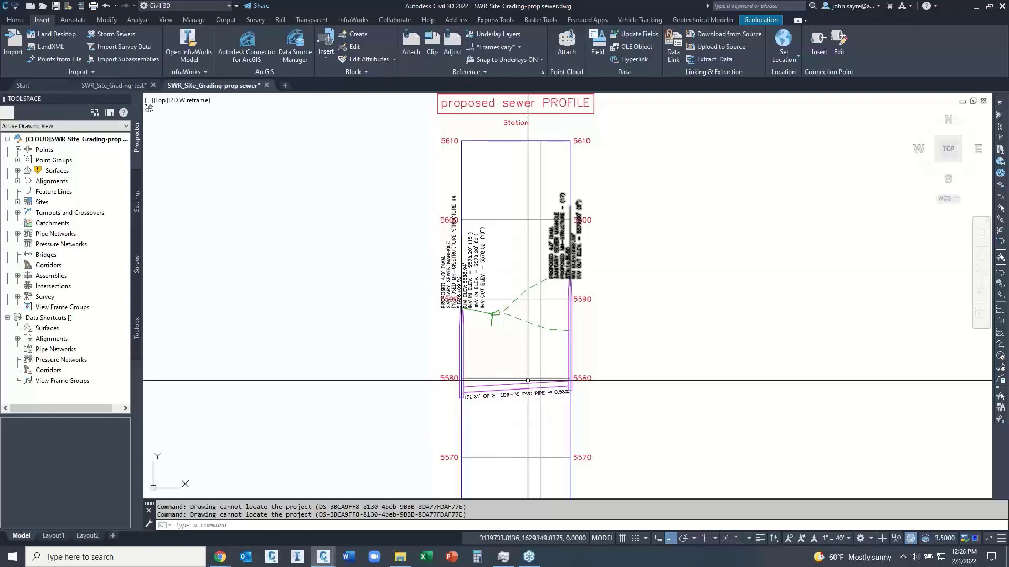
{"action": "scroll", "coordinate": [516, 384], "scroll_direction": "down", "scroll_amount": 2}
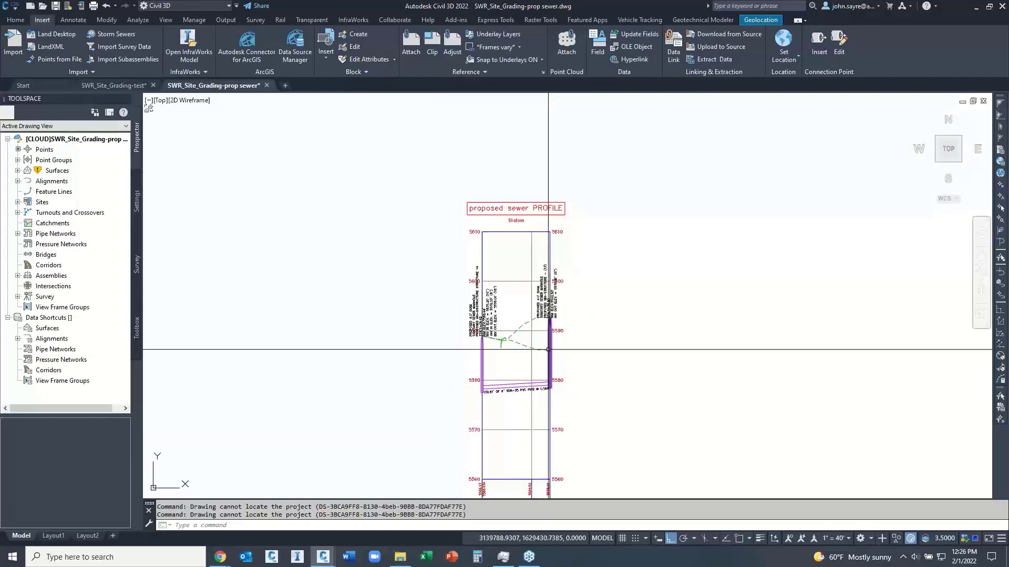
{"action": "scroll", "coordinate": [475, 389], "scroll_direction": "down", "scroll_amount": 6}
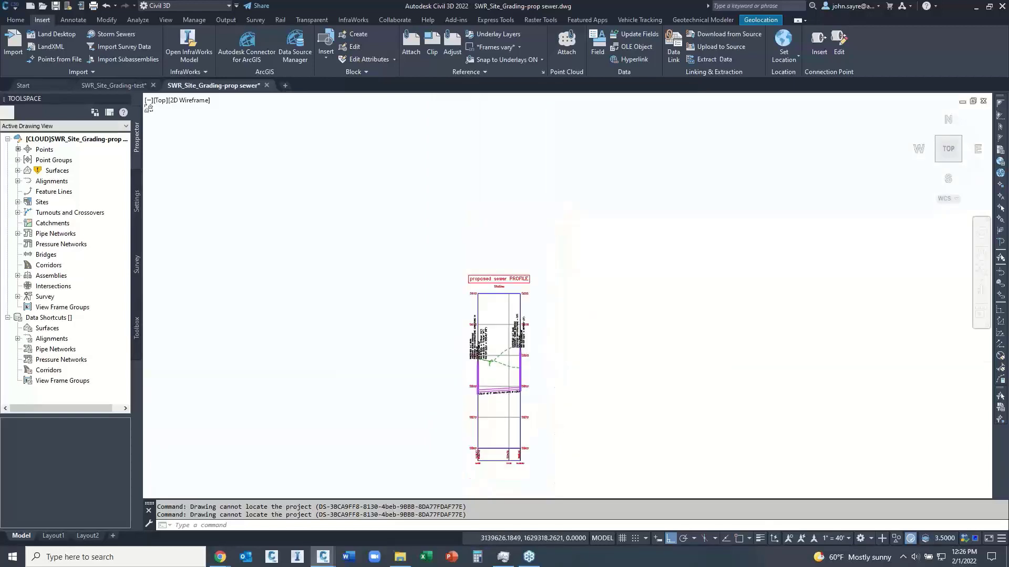
Start Publish to ArcGIS, clear all preselected objects and confirm only the ArcGIS Network pipe network for publishing.
{"action": "scroll", "coordinate": [490, 394], "scroll_direction": "up", "scroll_amount": 2}
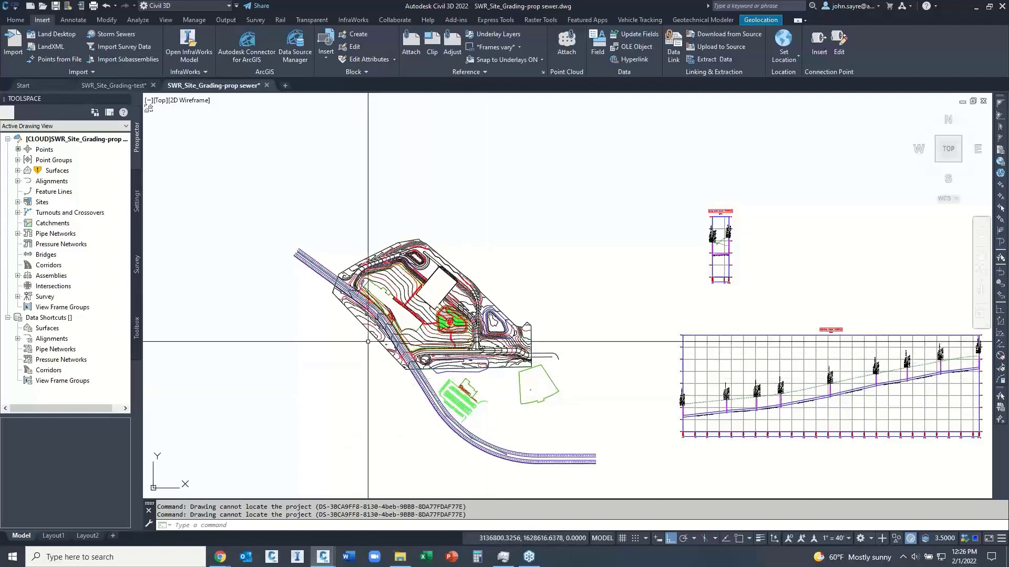
{"action": "scroll", "coordinate": [337, 286], "scroll_direction": "up", "scroll_amount": 4}
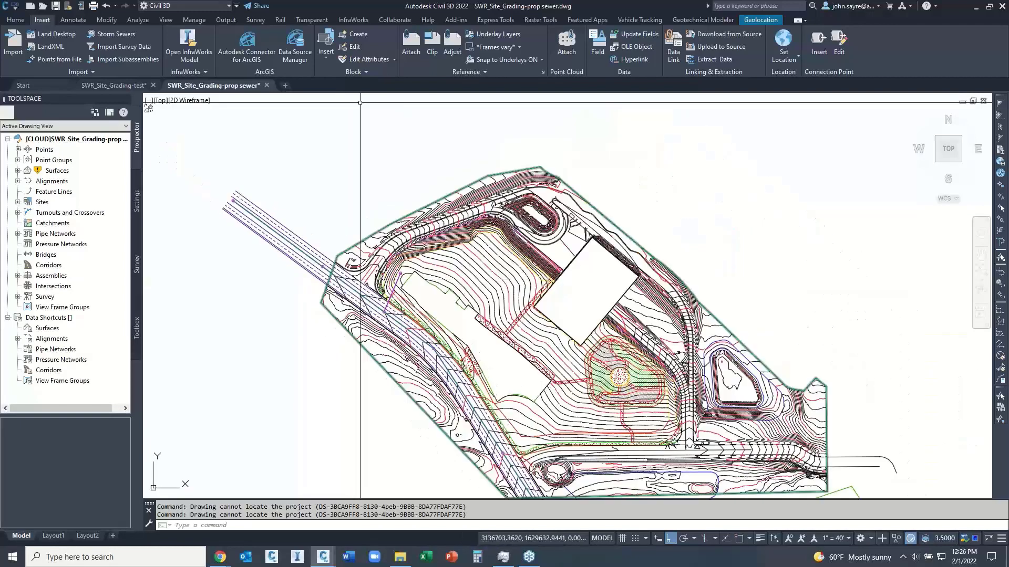
{"action": "left_click", "coordinate": [226, 19]}
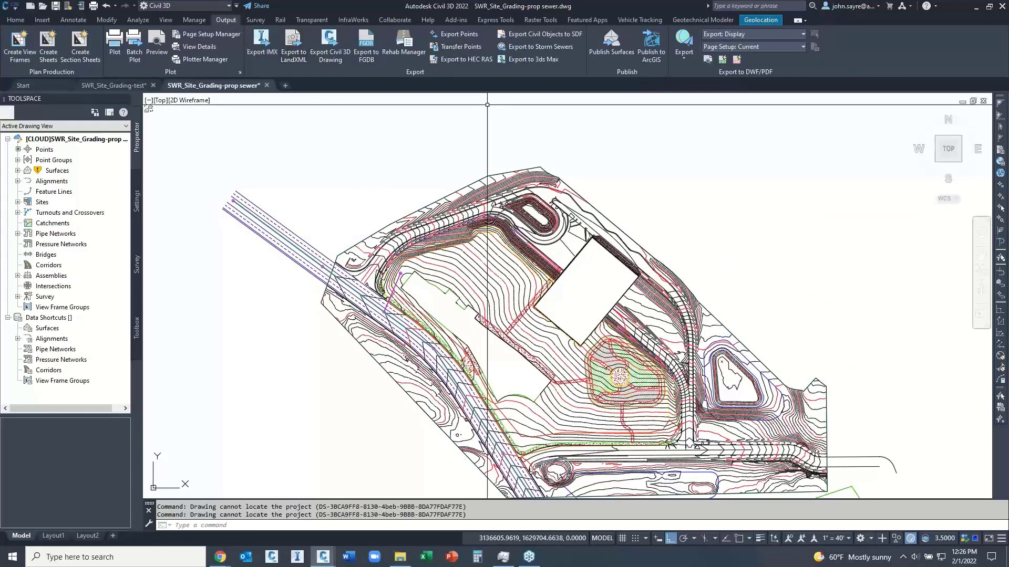
{"action": "left_click", "coordinate": [651, 46]}
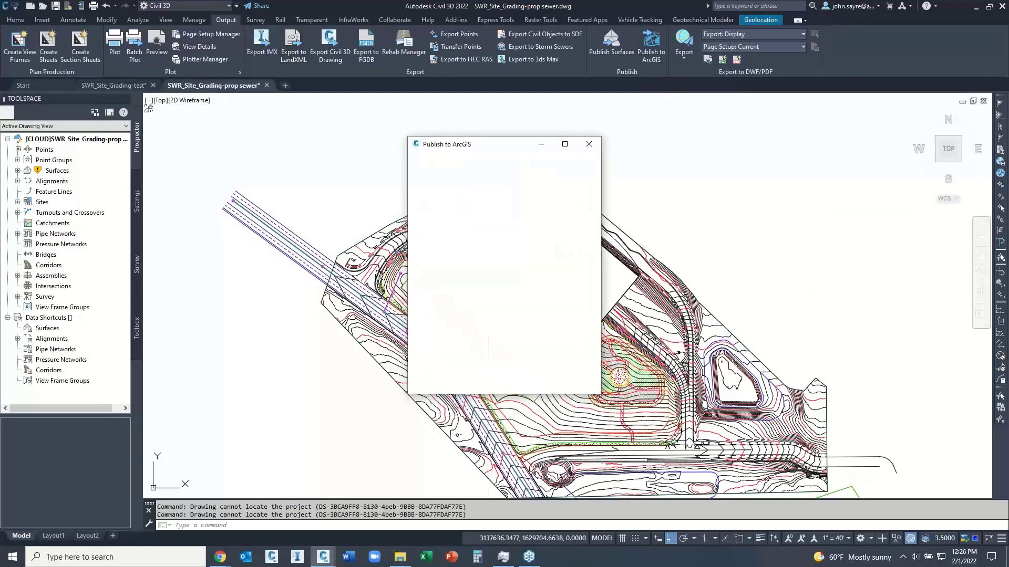
{"action": "left_click", "coordinate": [572, 377]}
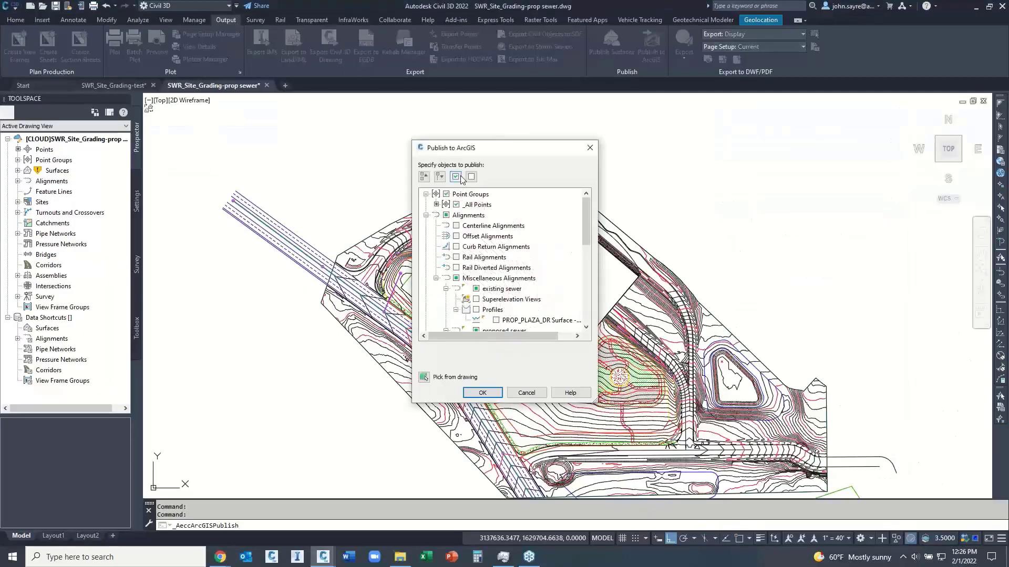
{"action": "left_click", "coordinate": [470, 177]}
{"action": "left_click", "coordinate": [424, 177]}
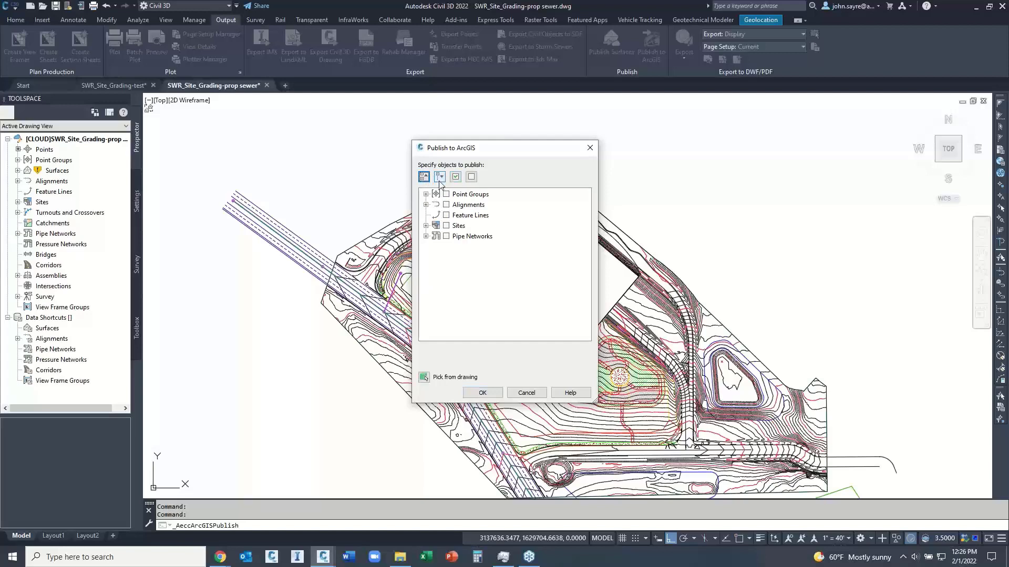
{"action": "left_click", "coordinate": [427, 236]}
{"action": "left_click", "coordinate": [457, 258]}
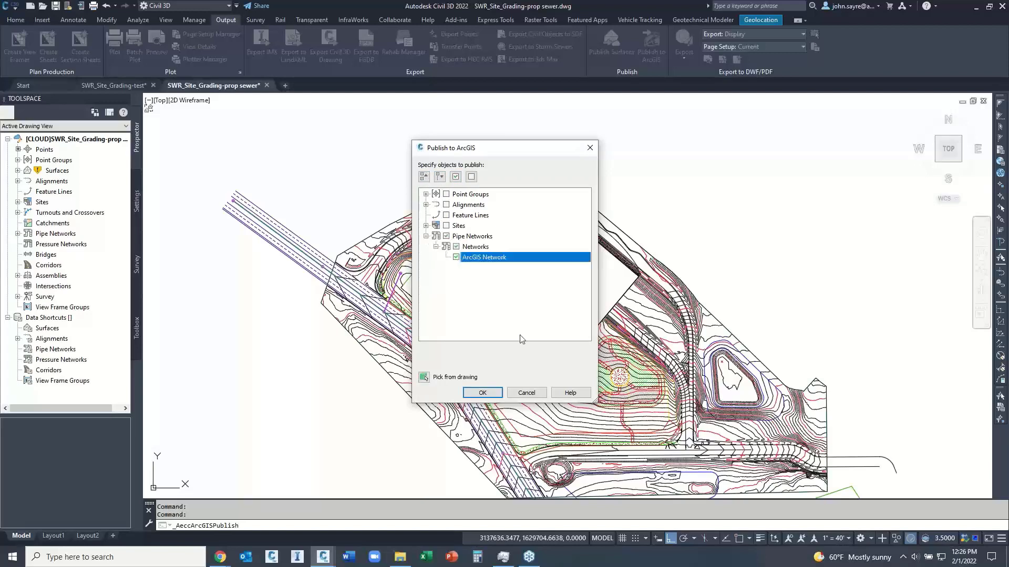
{"action": "left_click", "coordinate": [482, 393]}
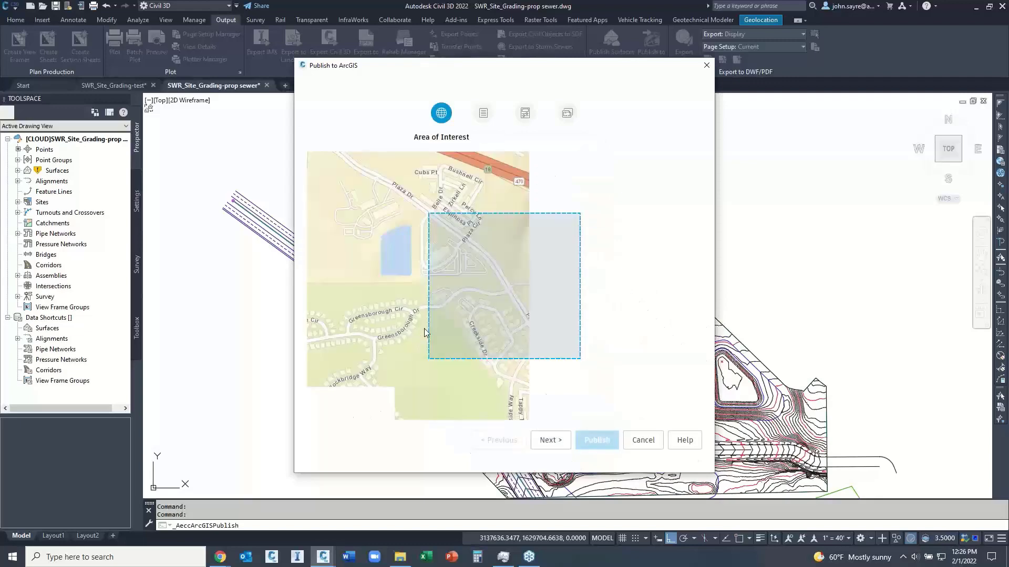
Accept the area of interest and layer definitions, and set the service name to Highlands_Sewer_Proposed.
{"action": "left_click", "coordinate": [544, 441]}
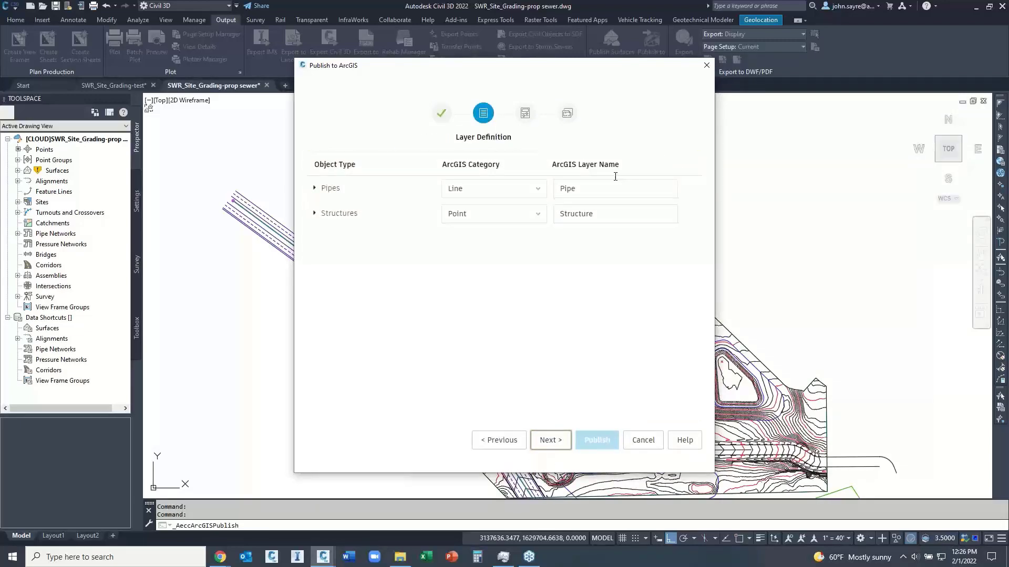
{"action": "left_click", "coordinate": [550, 440]}
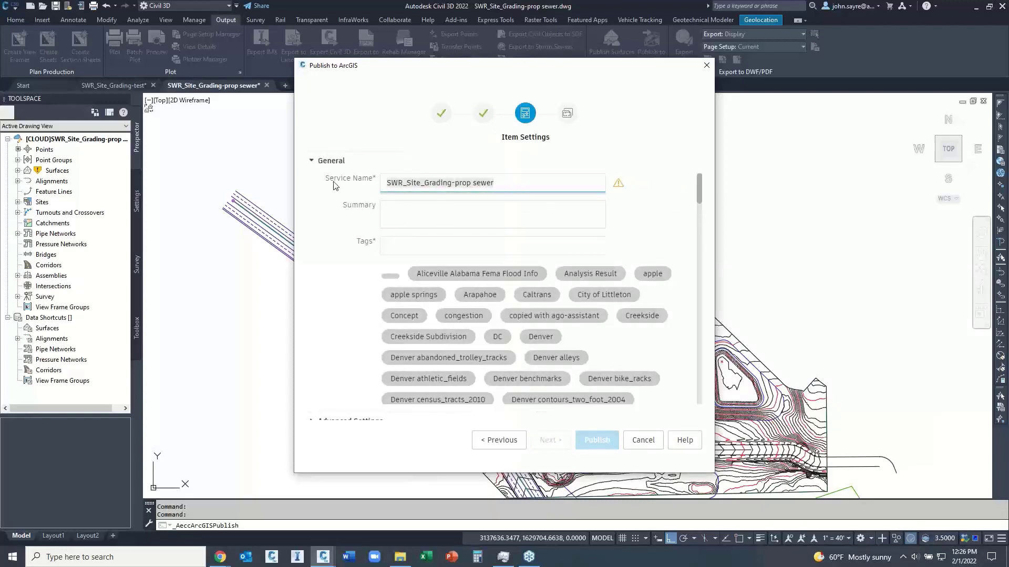
{"action": "type", "text": "Haig"}
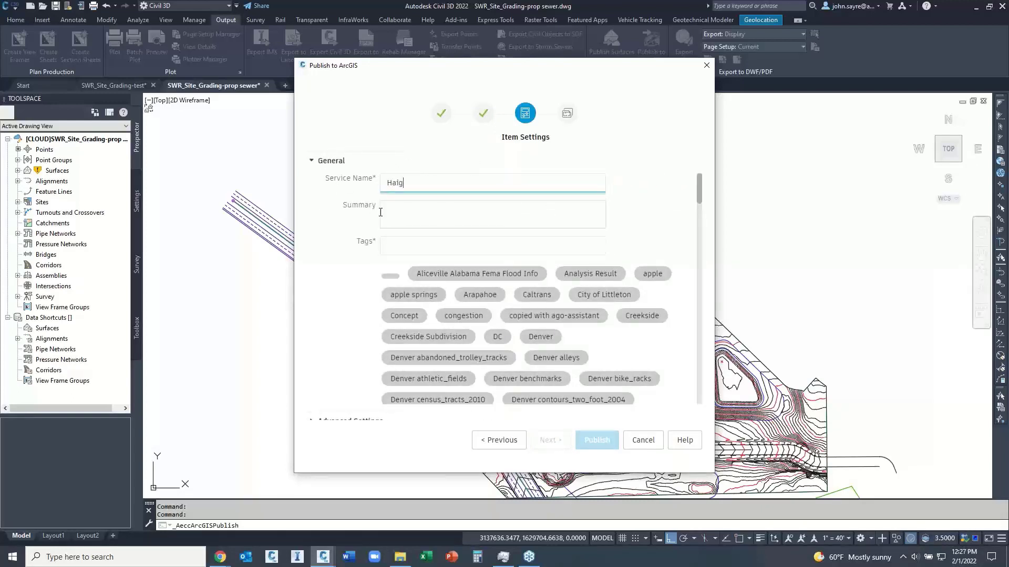
{"action": "key", "text": "BackSpace"}
{"action": "type", "text": "ighlands_Sewer_Proposed"}
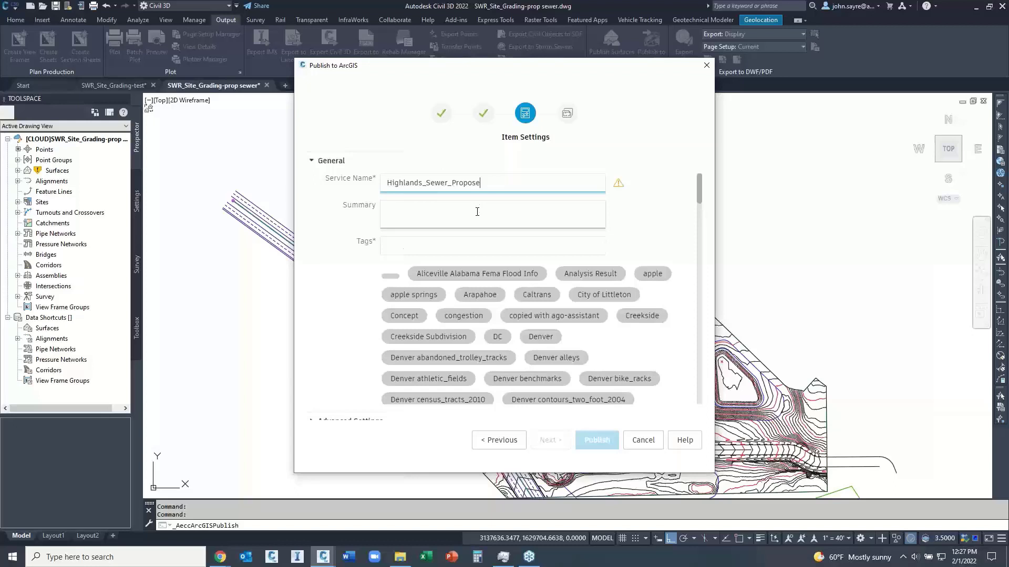
Shorten the service name to Highlands_Sewer_Prop and add the tags Highl and Highlands.
{"action": "key", "text": "BackSpace"}
{"action": "left_click", "coordinate": [410, 245]}
{"action": "type", "text": "H"}
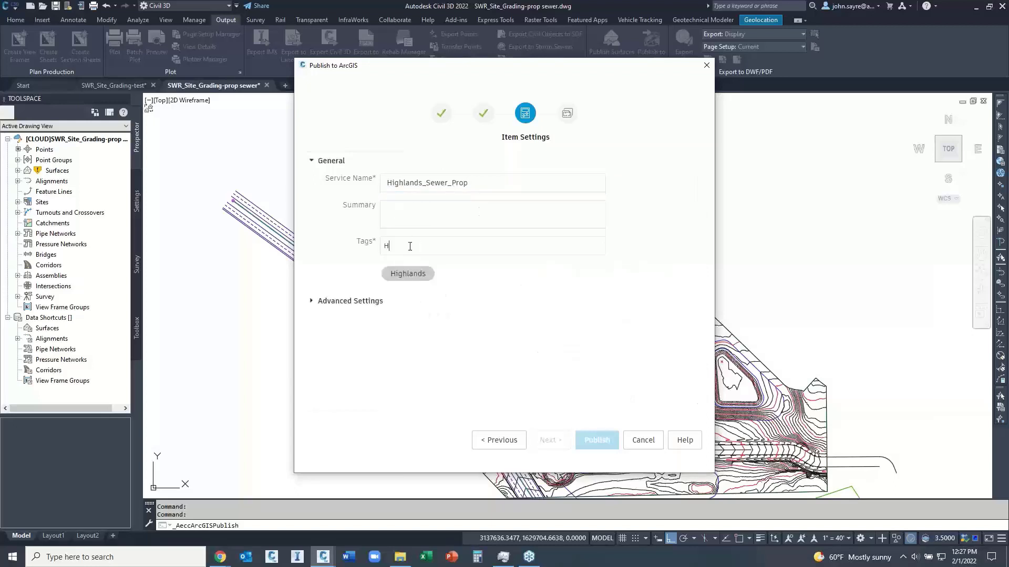
{"action": "type", "text": "ighl"}
{"action": "key", "text": "Return"}
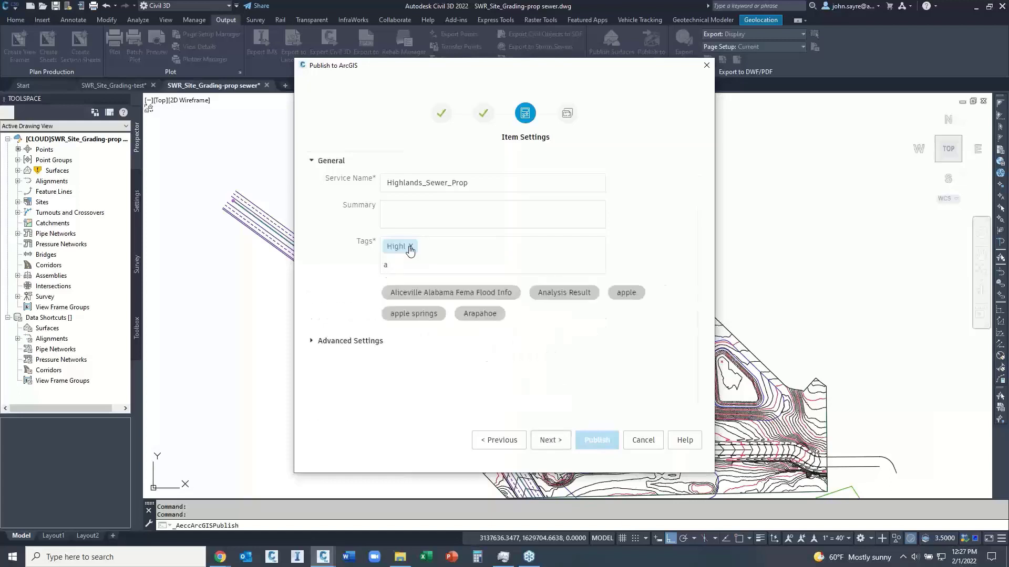
{"action": "type", "text": "H"}
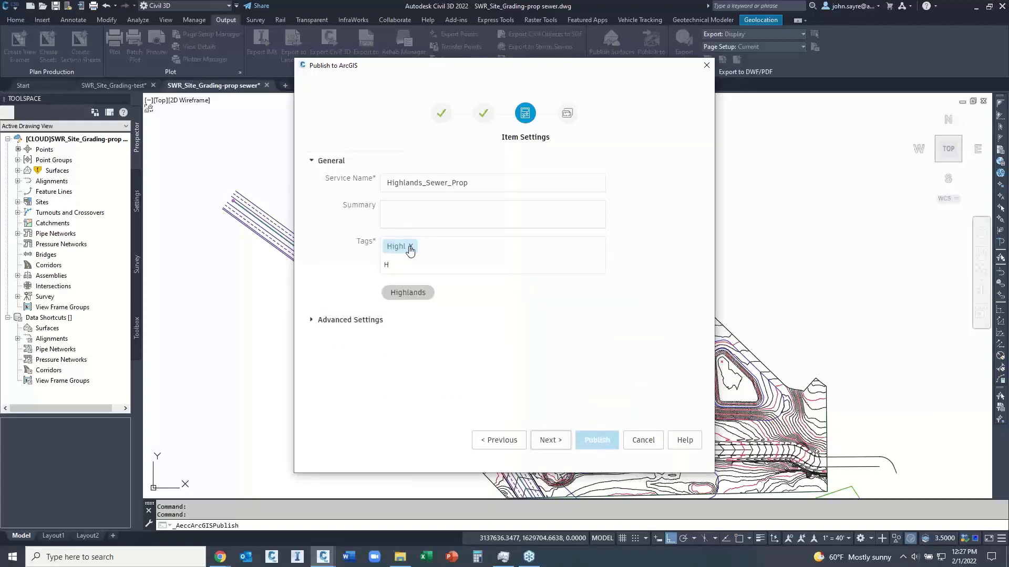
{"action": "type", "text": "ighlands"}
{"action": "left_click", "coordinate": [411, 293]}
{"action": "scroll", "coordinate": [492, 343], "scroll_direction": "down", "scroll_amount": 5}
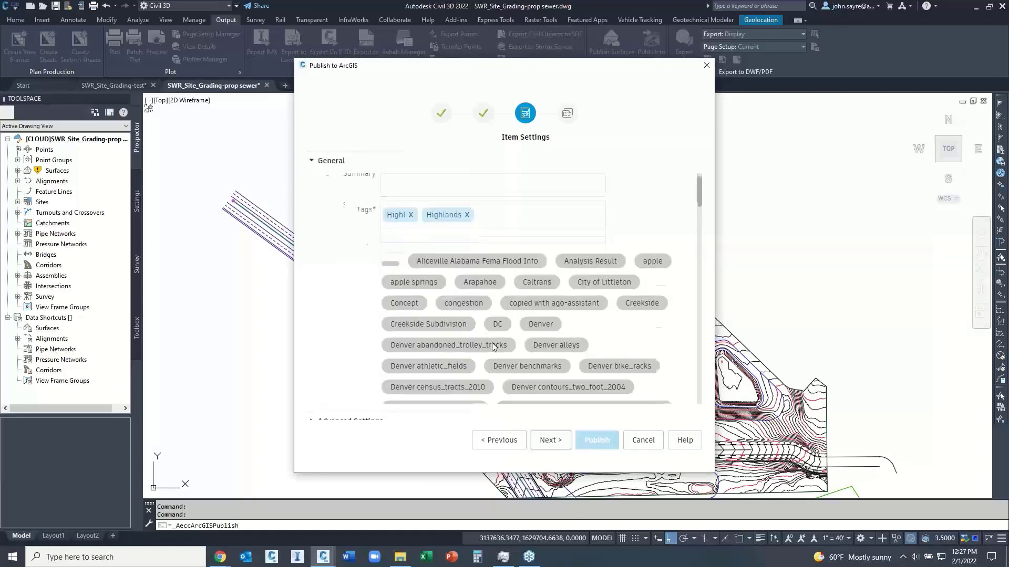
Review the advanced editing and sharing settings, and publish the service to the Highlands Ranch - GeoBIM folder.
{"action": "left_click", "coordinate": [328, 421]}
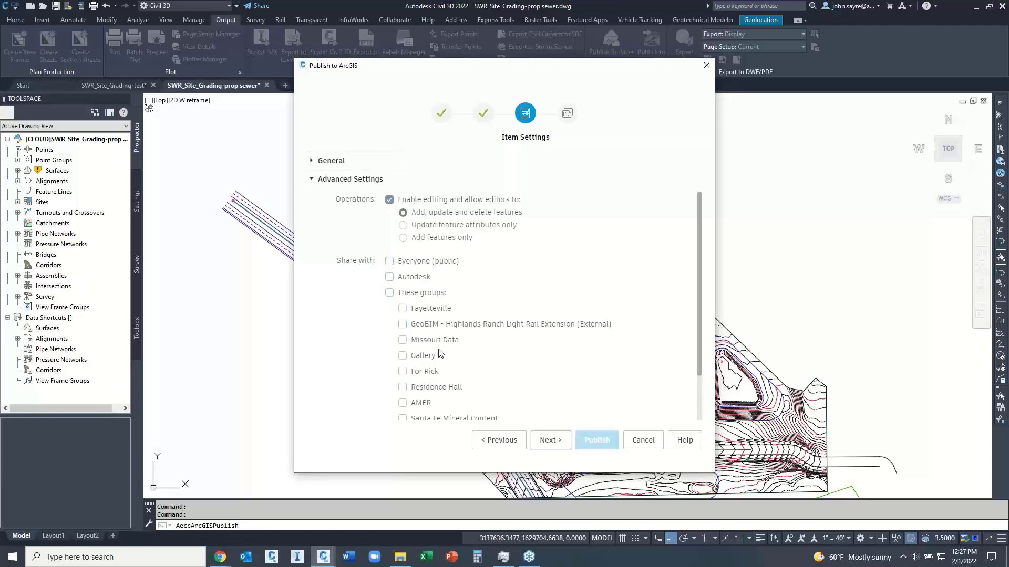
{"action": "left_click", "coordinate": [547, 442]}
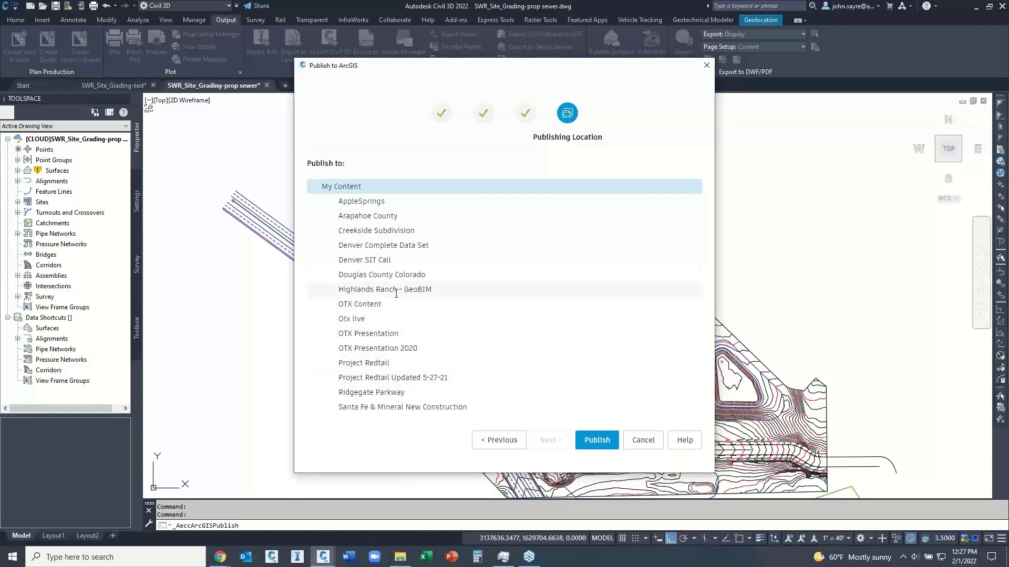
{"action": "left_click", "coordinate": [418, 289]}
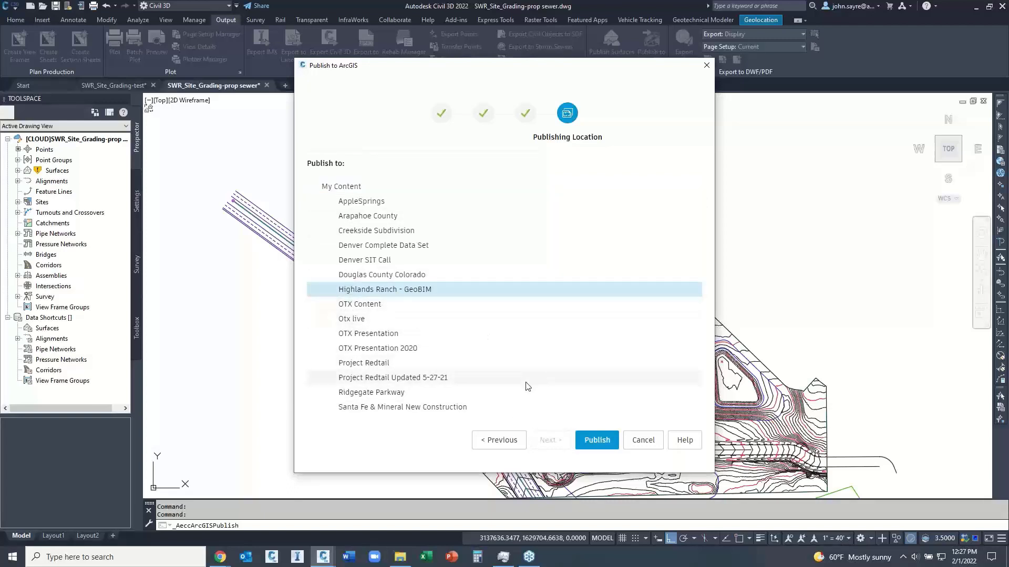
{"action": "left_click", "coordinate": [597, 440]}
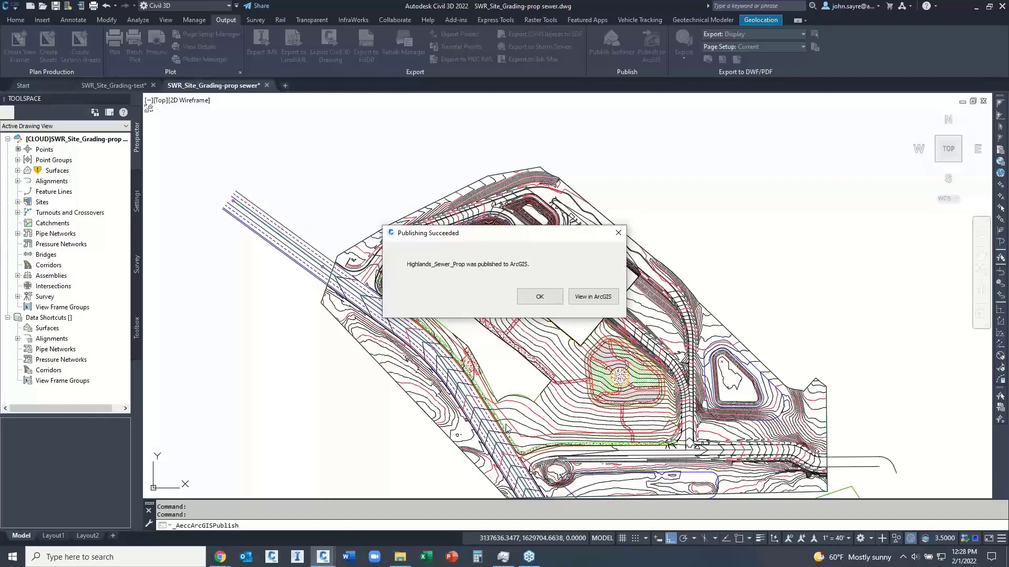
View the published service in ArcGIS and examine the attributes of the proposed sewer branch off Plaza Dr.
{"action": "left_click", "coordinate": [594, 297]}
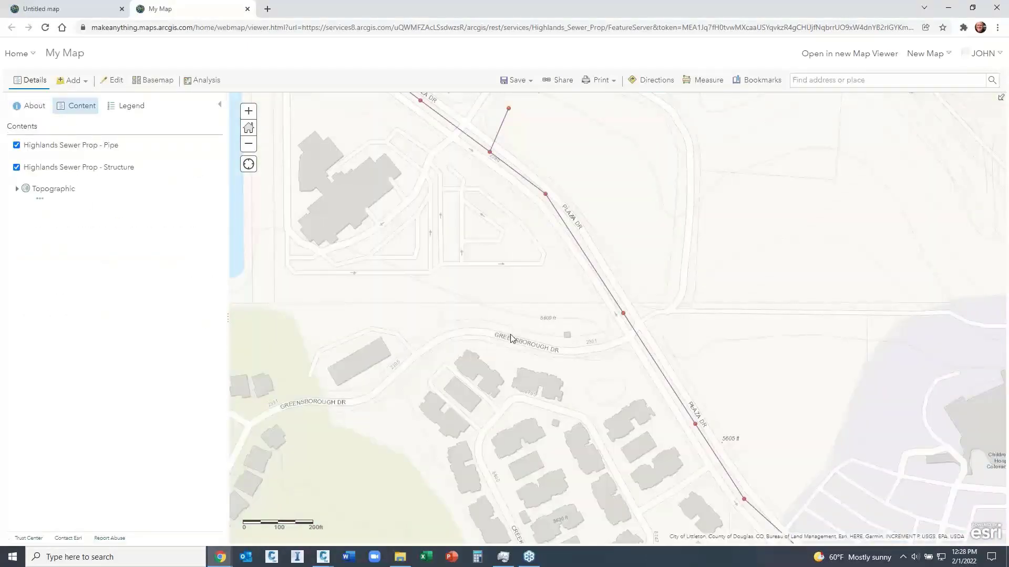
{"action": "scroll", "coordinate": [511, 334], "scroll_direction": "down", "scroll_amount": 1}
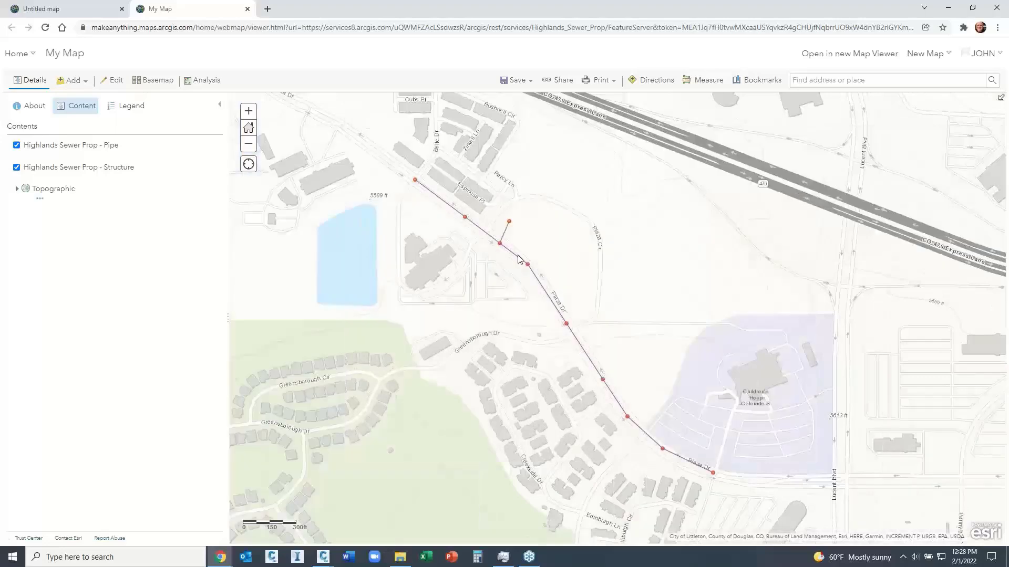
{"action": "left_click", "coordinate": [505, 230]}
{"action": "left_click_drag", "start_coordinate": [667, 176], "coordinate": [670, 263]}
{"action": "left_click", "coordinate": [665, 140]}
Switch to Autodesk Docs and open SWR_Site_Grading-prop sewer.dwg from the Site Grading folder.
{"action": "mouse_move", "coordinate": [221, 563]}
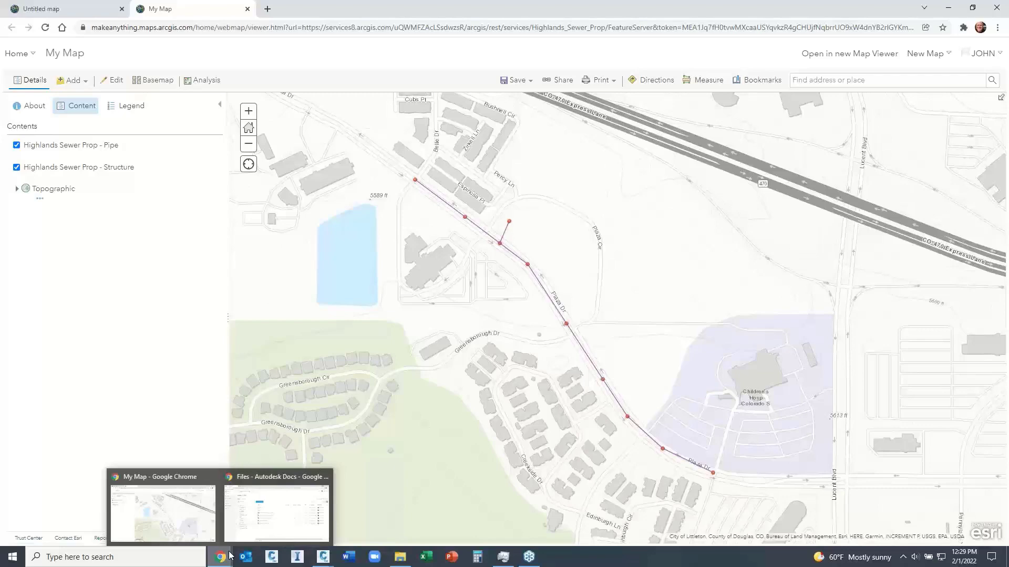
{"action": "left_click", "coordinate": [276, 512]}
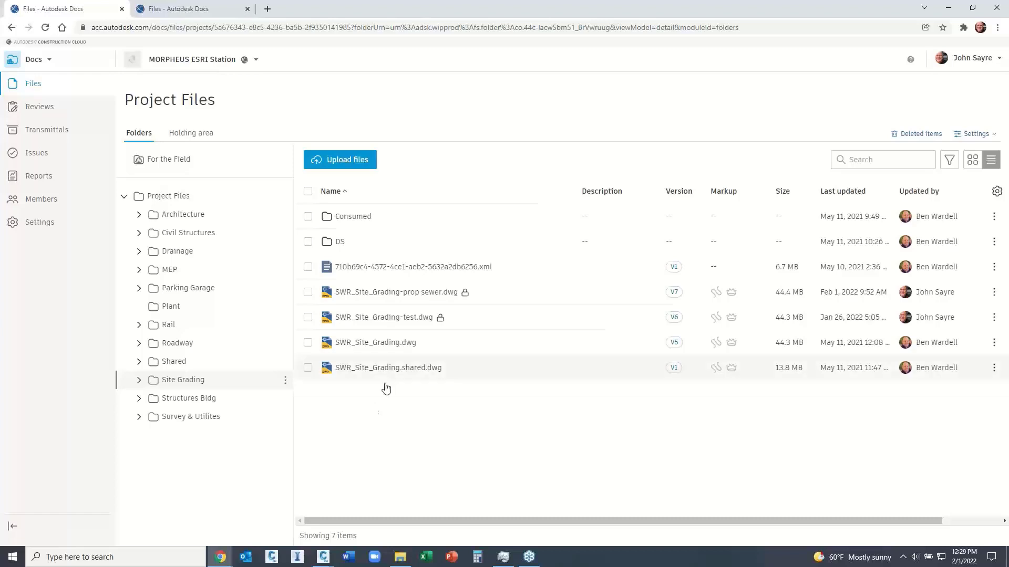
{"action": "mouse_move", "coordinate": [477, 299]}
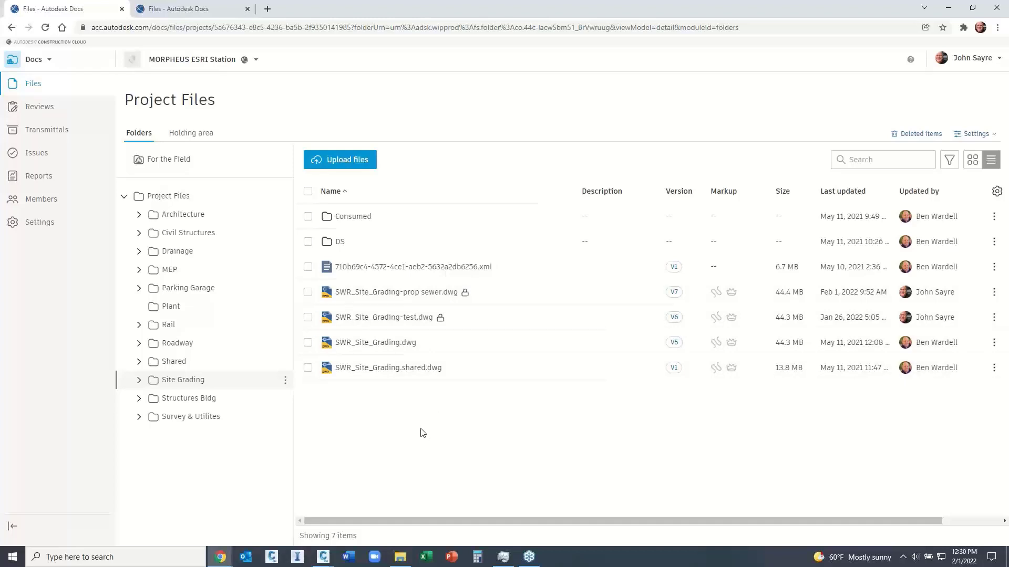
{"action": "left_click", "coordinate": [414, 295]}
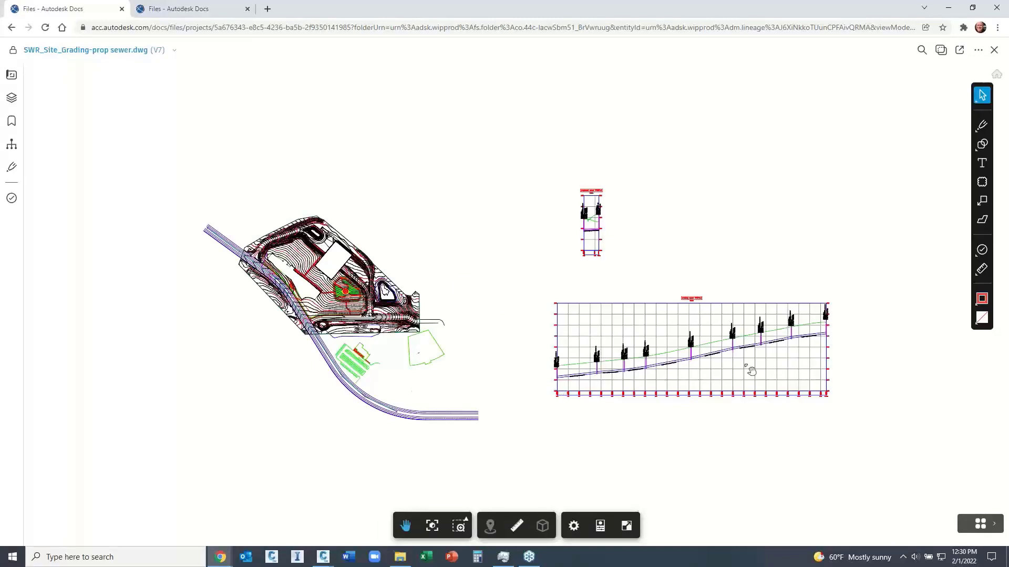
Examine the manhole and pipe labels in the existing sewer profile of the opened drawing.
{"action": "scroll", "coordinate": [642, 381], "scroll_direction": "up", "scroll_amount": 5}
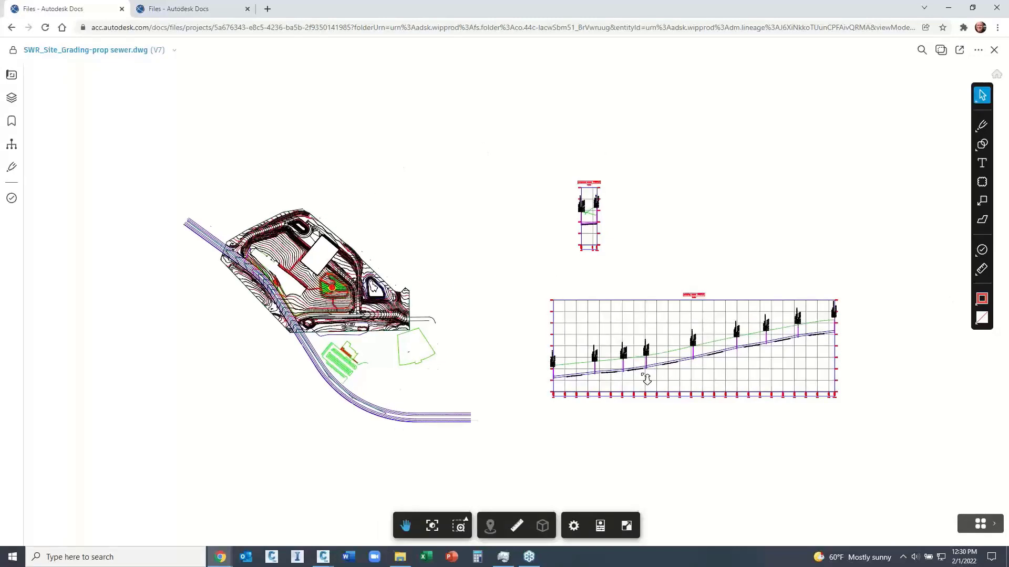
{"action": "scroll", "coordinate": [650, 356], "scroll_direction": "up", "scroll_amount": 4}
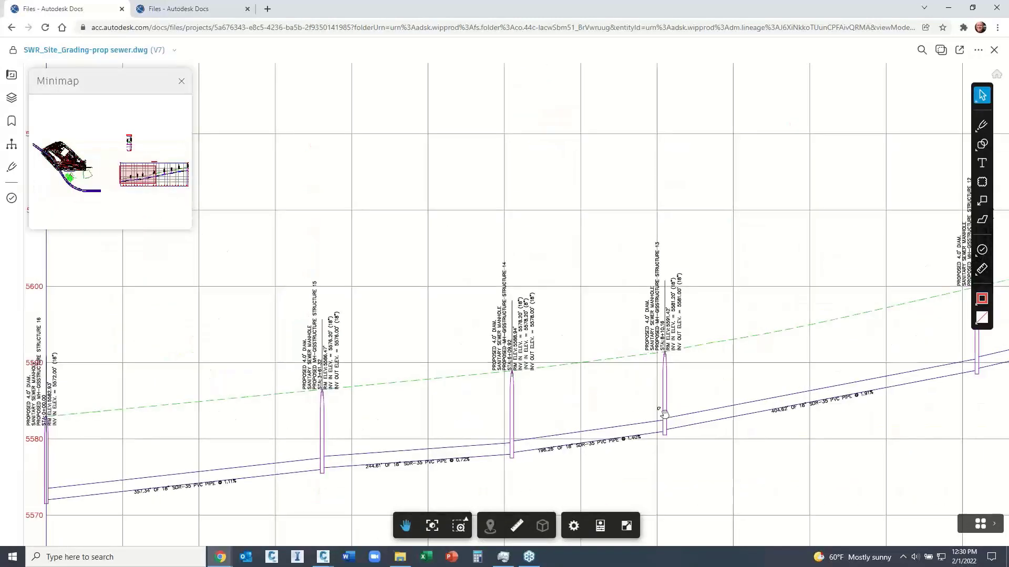
{"action": "scroll", "coordinate": [666, 409], "scroll_direction": "down", "scroll_amount": 6}
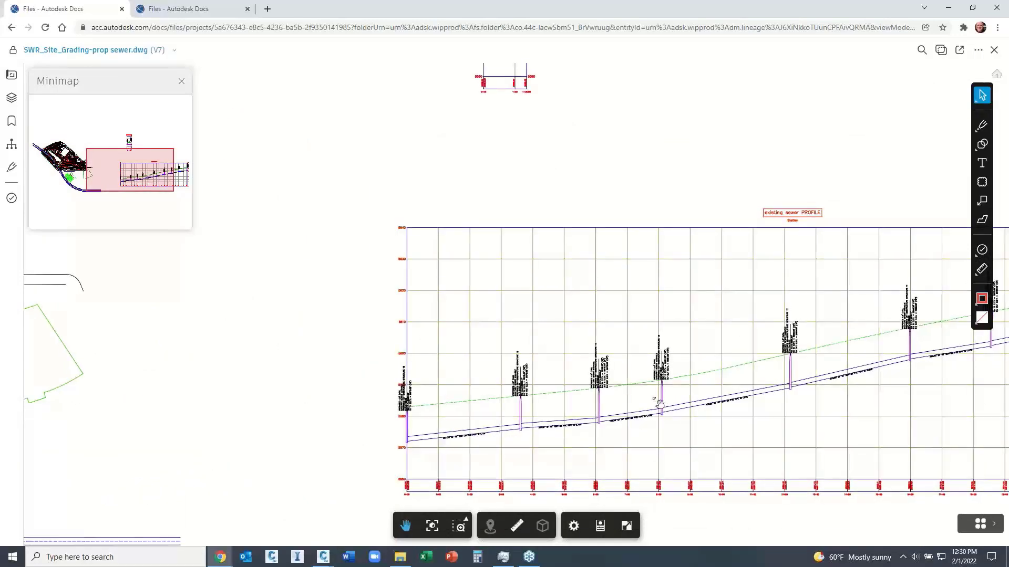
{"action": "scroll", "coordinate": [642, 392], "scroll_direction": "down", "scroll_amount": 5}
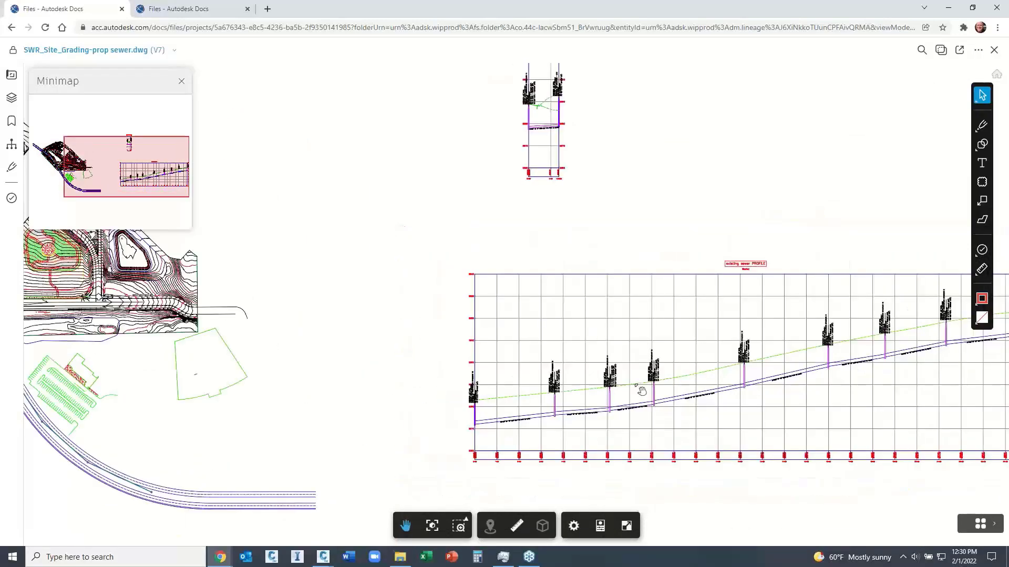
{"action": "left_click_drag", "start_coordinate": [477, 405], "coordinate": [544, 394]}
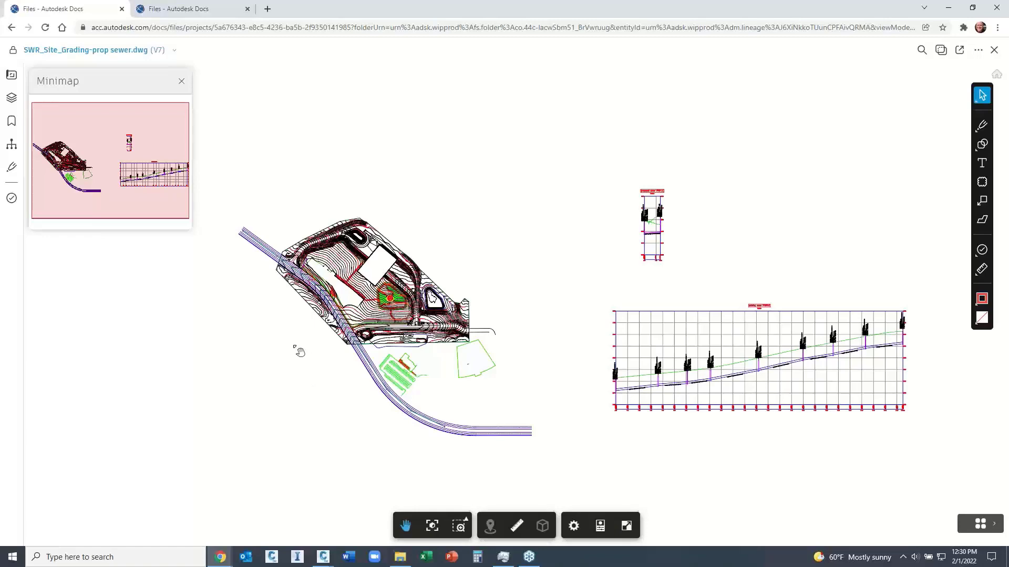
Inspect the properties of the Structure 13 sewer manhole in plan, including its hydraulic properties and ArcGIS property sets.
{"action": "scroll", "coordinate": [306, 281], "scroll_direction": "up", "scroll_amount": 3}
{"action": "scroll", "coordinate": [302, 292], "scroll_direction": "up", "scroll_amount": 3}
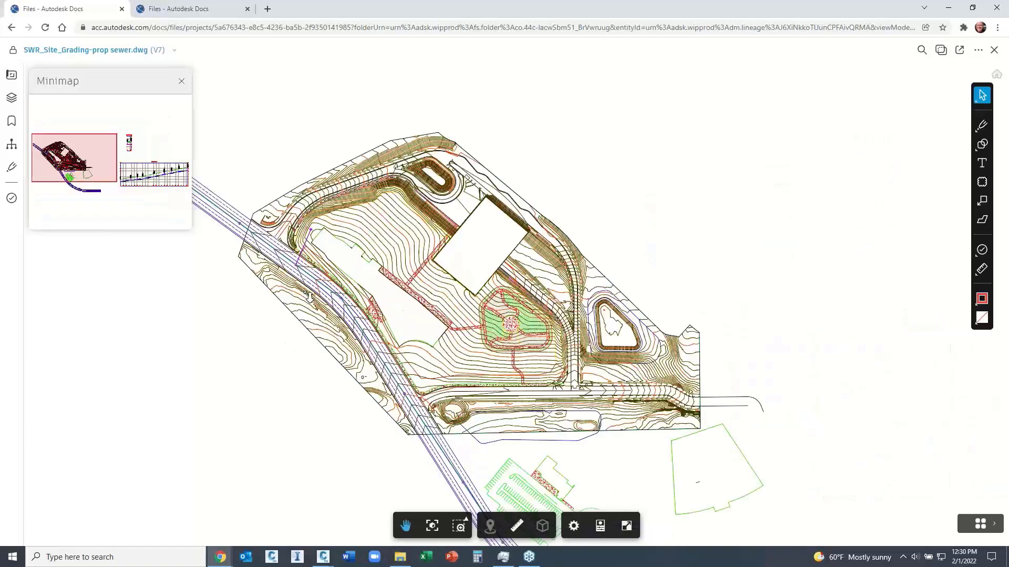
{"action": "scroll", "coordinate": [339, 307], "scroll_direction": "up", "scroll_amount": 5}
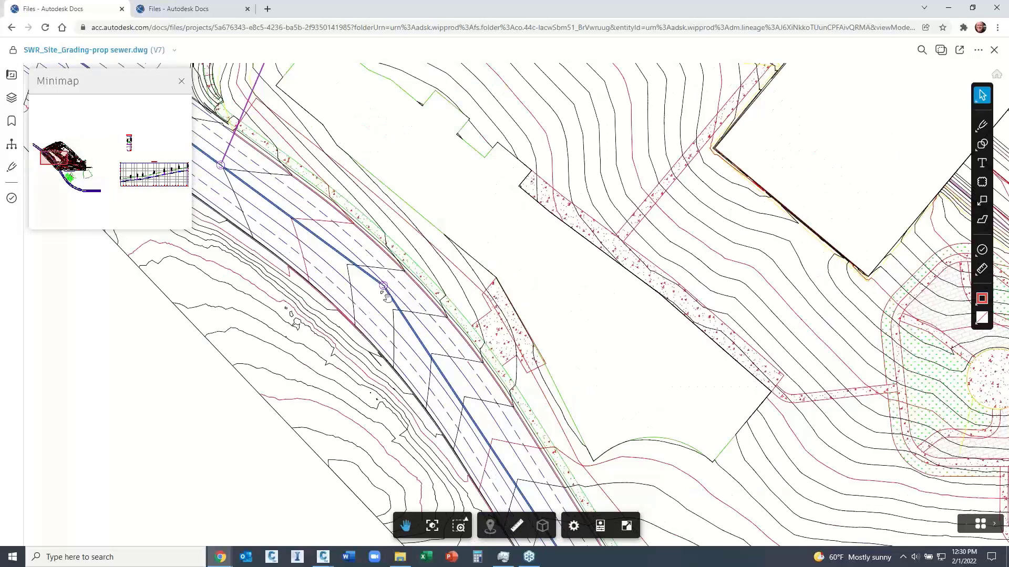
{"action": "scroll", "coordinate": [386, 297], "scroll_direction": "up", "scroll_amount": 2}
{"action": "left_click", "coordinate": [600, 526]}
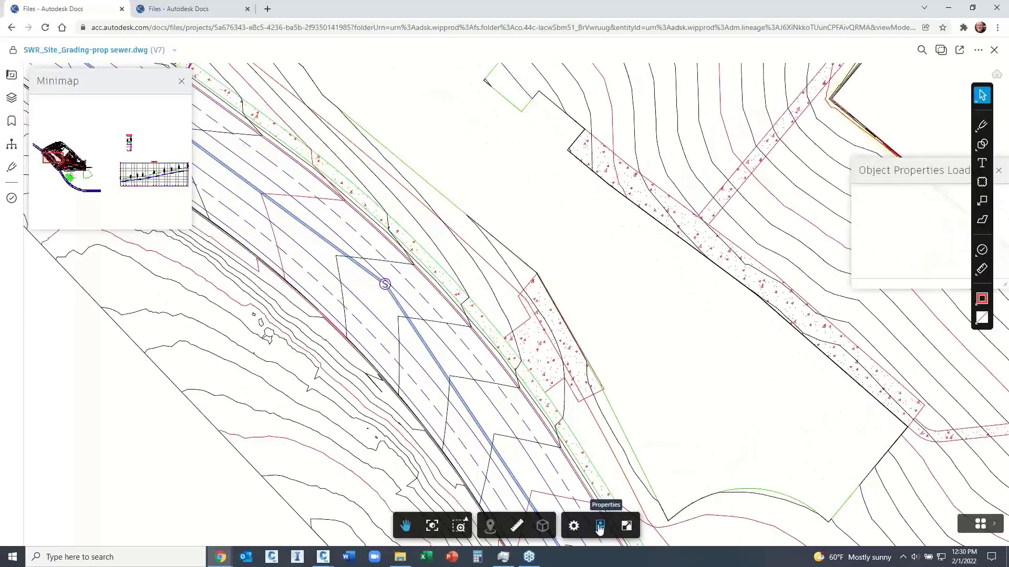
{"action": "left_click_drag", "start_coordinate": [914, 170], "coordinate": [645, 118]}
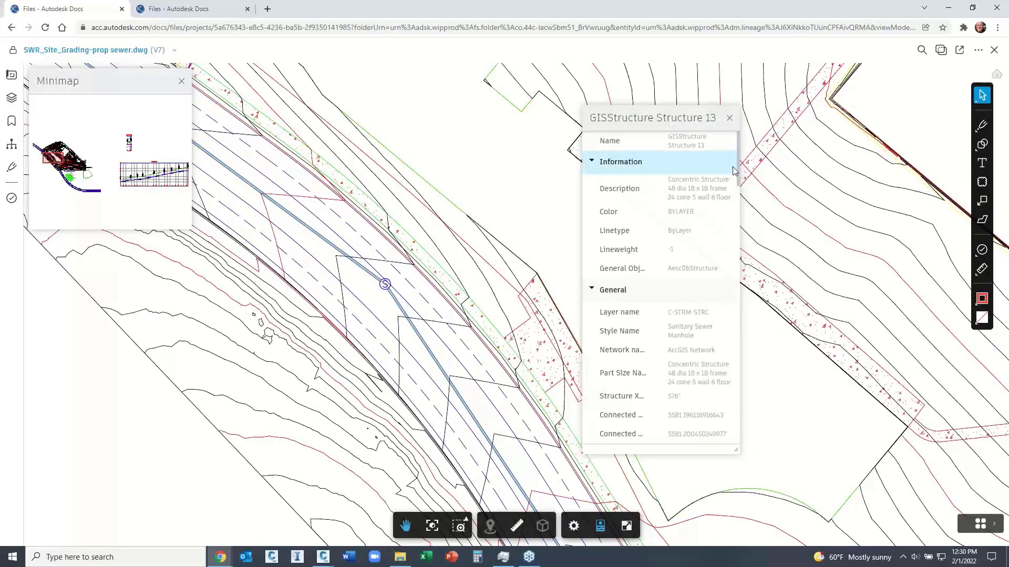
{"action": "left_click_drag", "start_coordinate": [739, 178], "coordinate": [744, 323]}
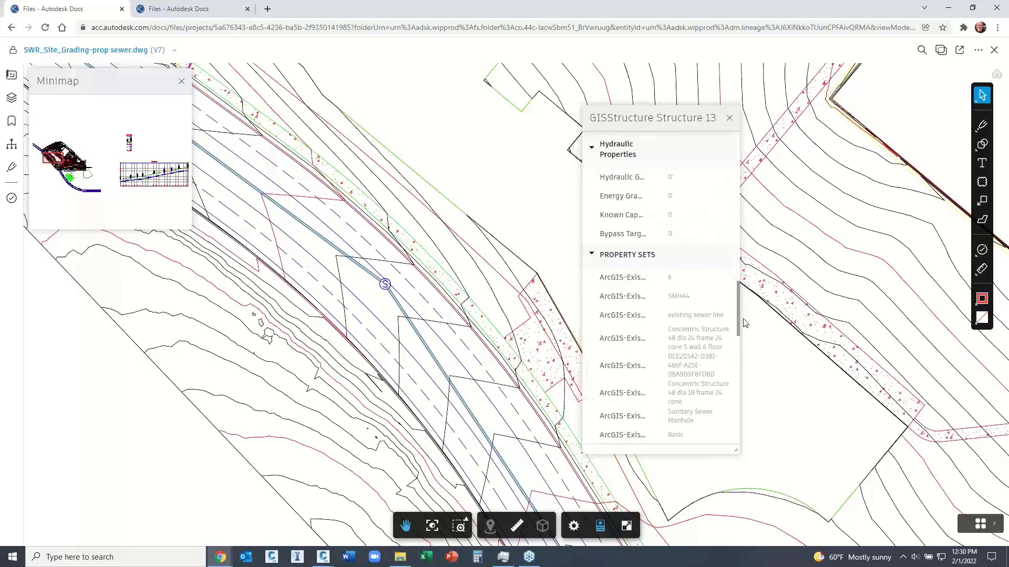
{"action": "left_click_drag", "start_coordinate": [744, 323], "coordinate": [722, 418]}
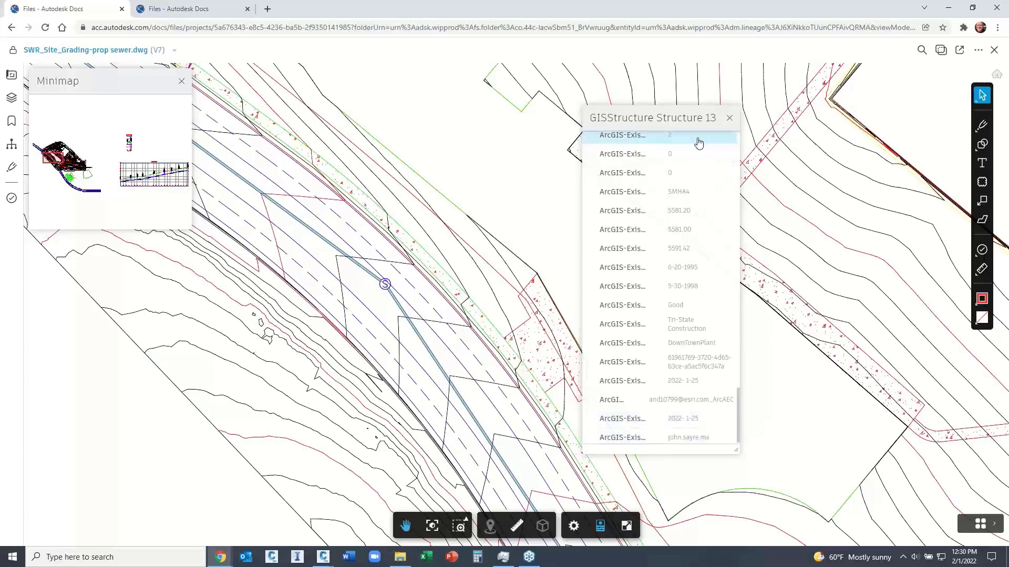
{"action": "left_click", "coordinate": [727, 120]}
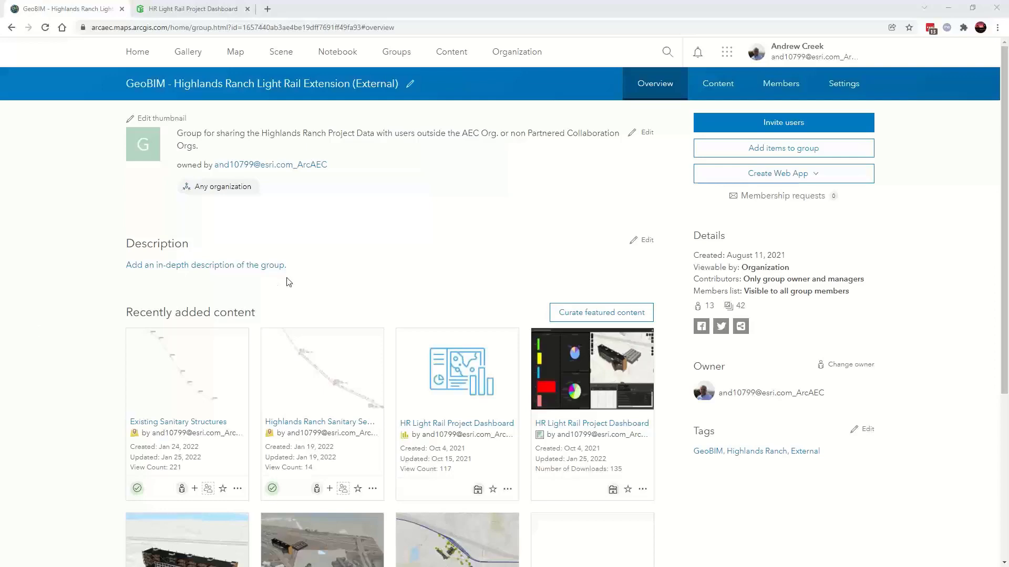
Review the content of the GeoBIM - Highlands Ranch Light Rail Extension (External) group and expand its tag filters.
{"action": "left_click", "coordinate": [716, 83]}
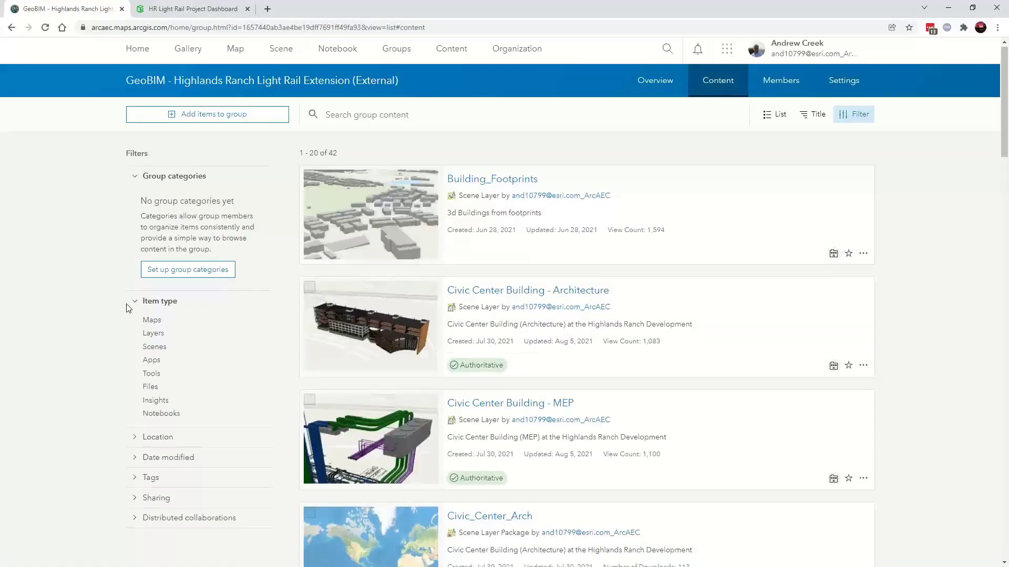
{"action": "scroll", "coordinate": [122, 313], "scroll_direction": "down", "scroll_amount": 1}
{"action": "scroll", "coordinate": [126, 342], "scroll_direction": "down", "scroll_amount": 1}
{"action": "left_click", "coordinate": [135, 376]}
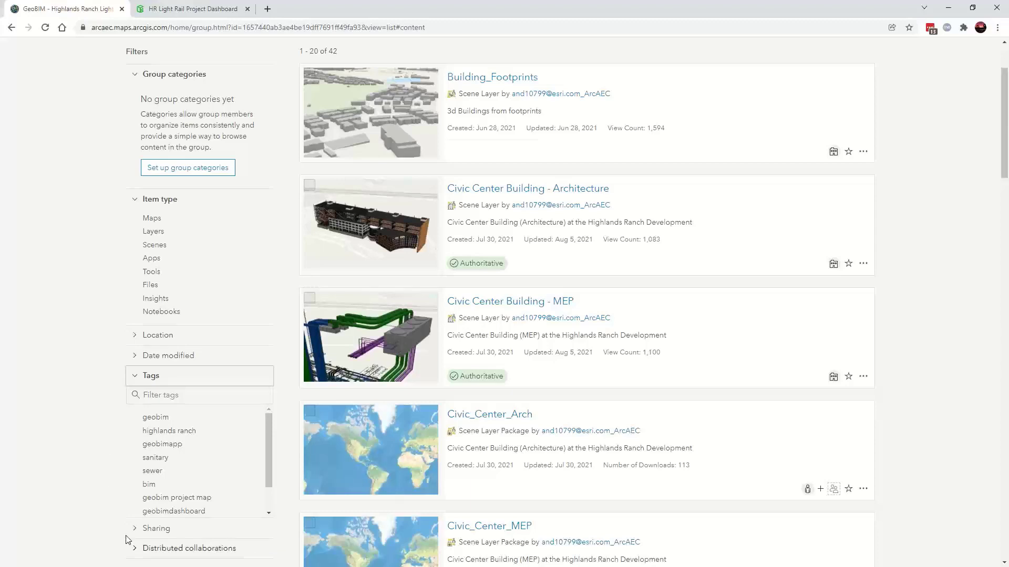
{"action": "scroll", "coordinate": [122, 441], "scroll_direction": "up", "scroll_amount": 2}
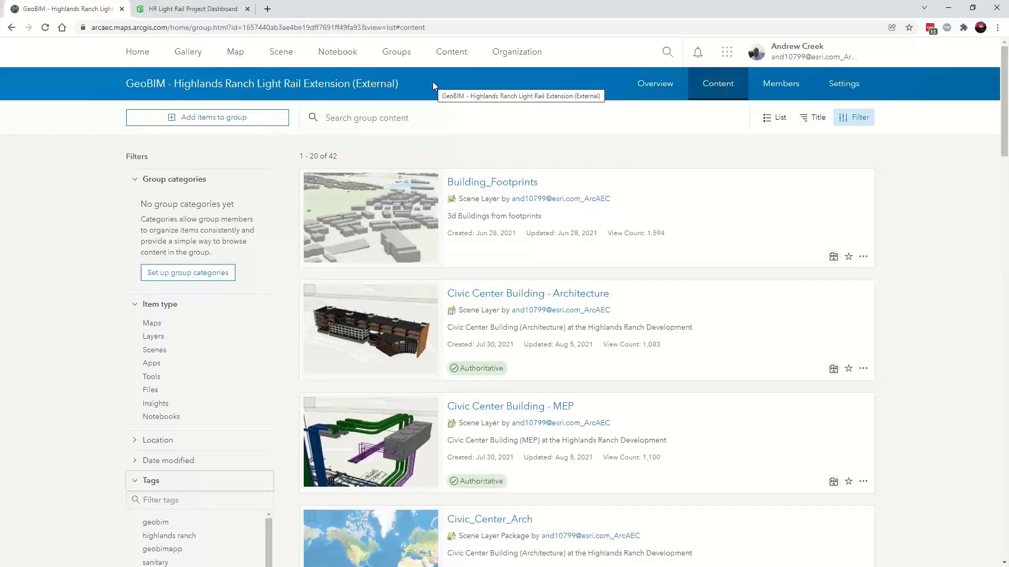
Review the group's members and their affiliations, and return to the group content.
{"action": "left_click", "coordinate": [774, 93]}
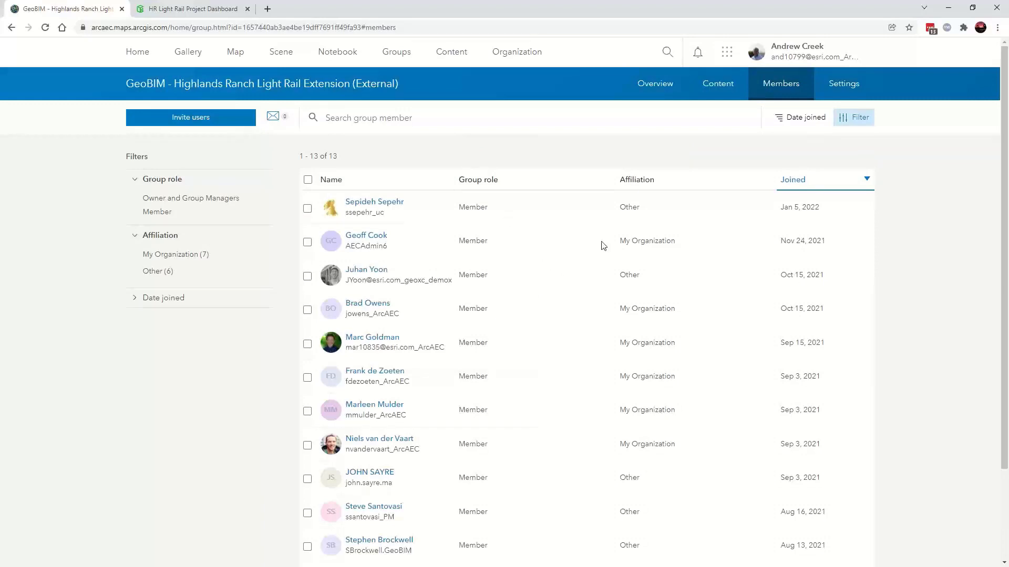
{"action": "scroll", "coordinate": [599, 247], "scroll_direction": "down", "scroll_amount": 3}
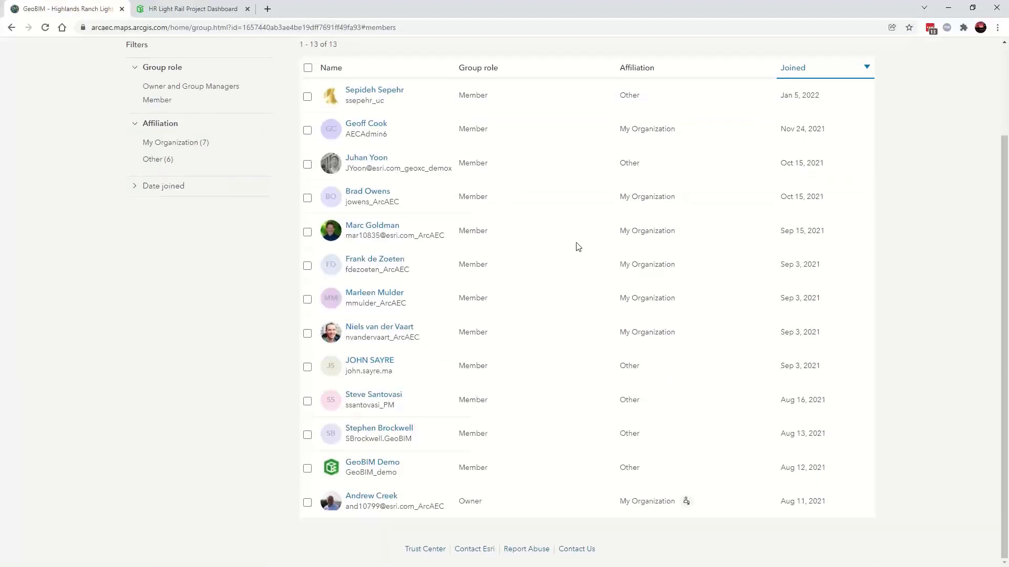
{"action": "scroll", "coordinate": [576, 246], "scroll_direction": "up", "scroll_amount": 2}
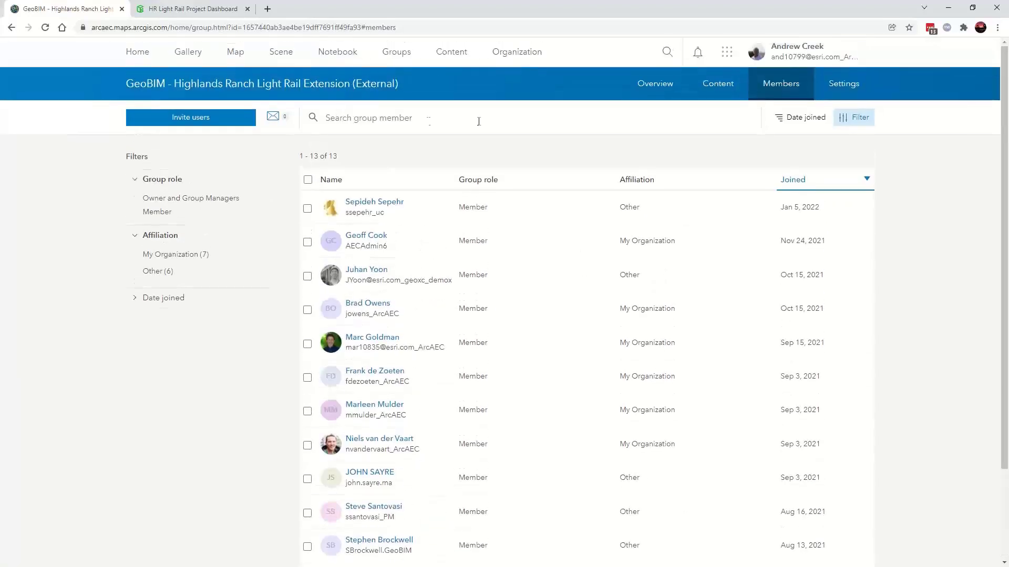
{"action": "left_click", "coordinate": [715, 83]}
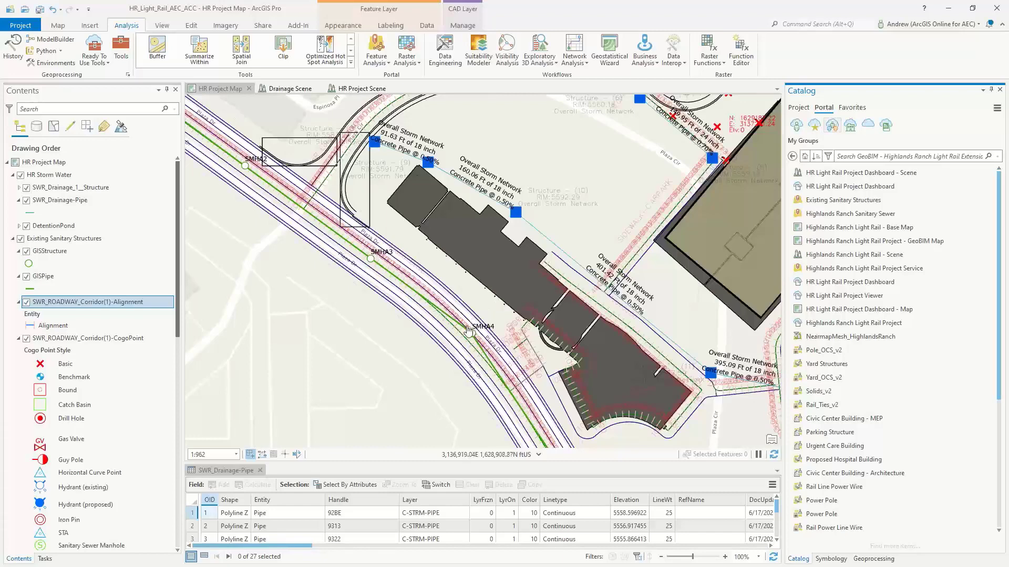
Inspect the pop-up attributes of the 401.42 ft, 18 inch storm pipe beside the building, including its start and end structures and elevations.
{"action": "left_click", "coordinate": [490, 201]}
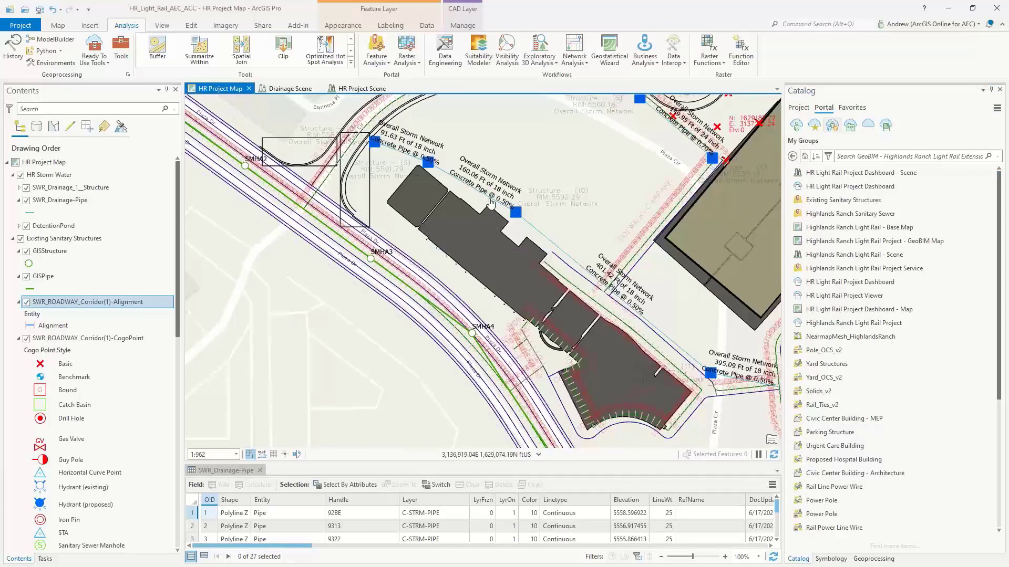
{"action": "left_click", "coordinate": [491, 201]}
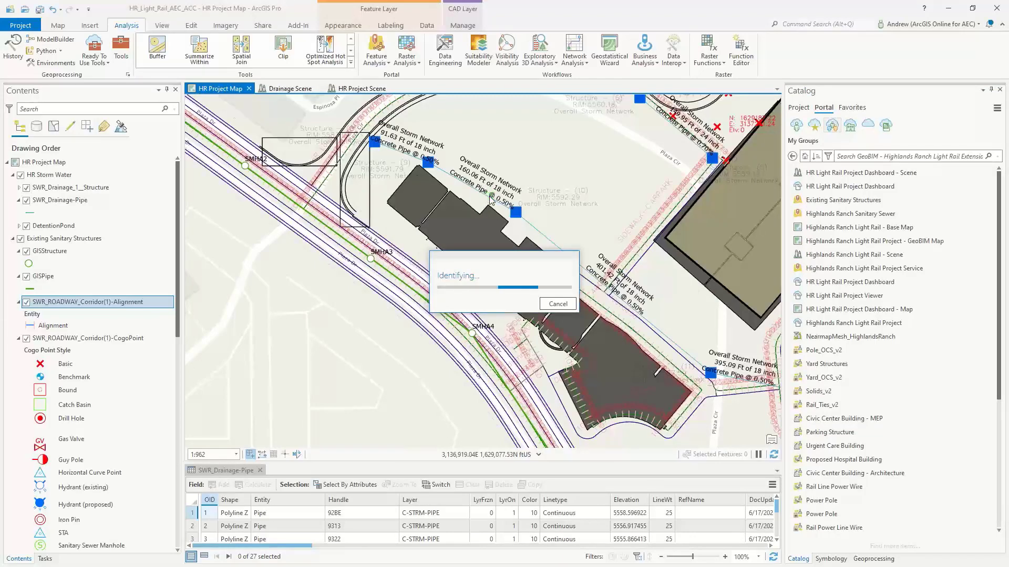
{"action": "left_click", "coordinate": [535, 232]}
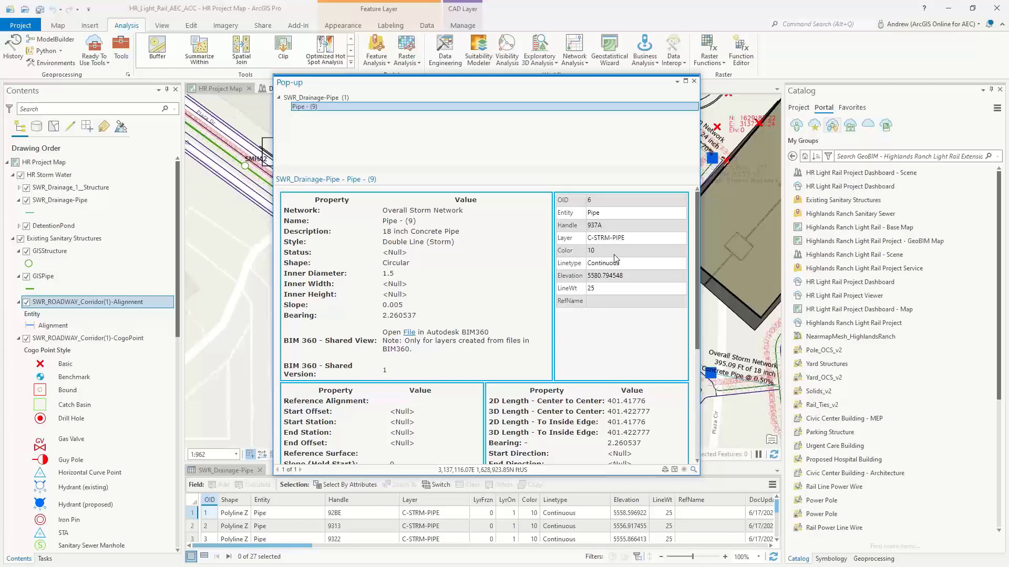
{"action": "scroll", "coordinate": [431, 263], "scroll_direction": "down", "scroll_amount": 2}
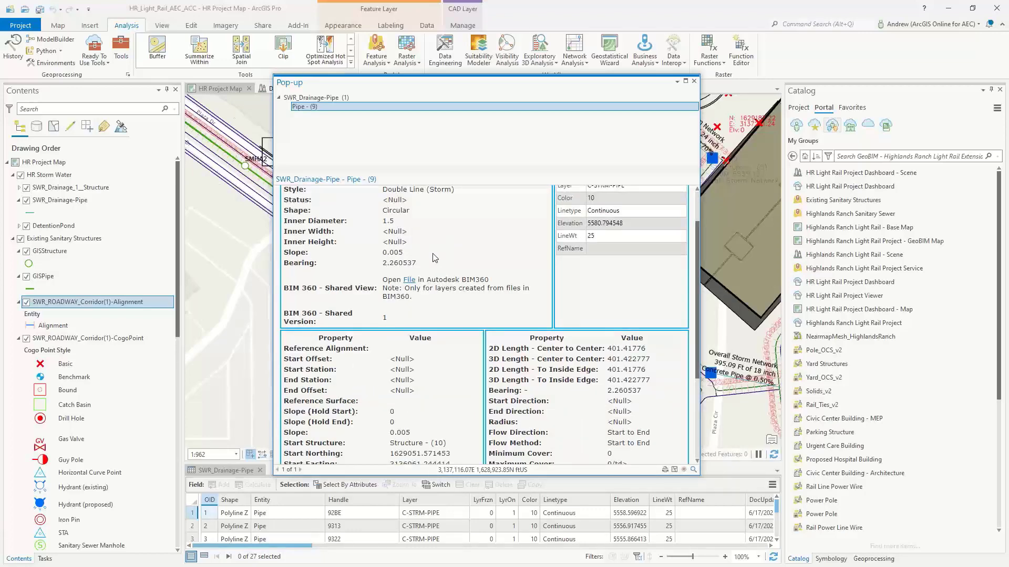
{"action": "scroll", "coordinate": [441, 239], "scroll_direction": "up", "scroll_amount": 2}
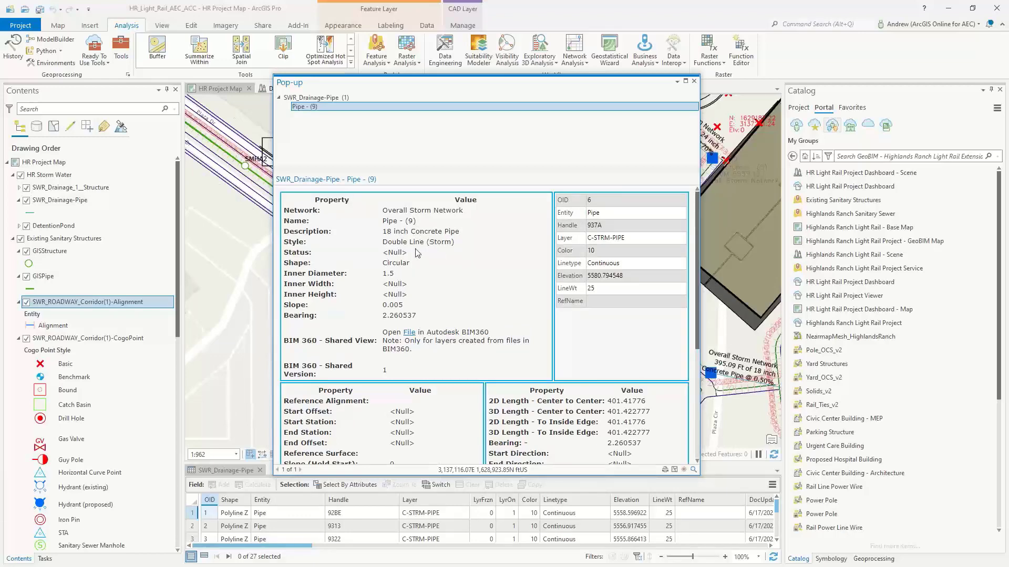
{"action": "scroll", "coordinate": [399, 328], "scroll_direction": "down", "scroll_amount": 2}
{"action": "scroll", "coordinate": [400, 329], "scroll_direction": "down", "scroll_amount": 4}
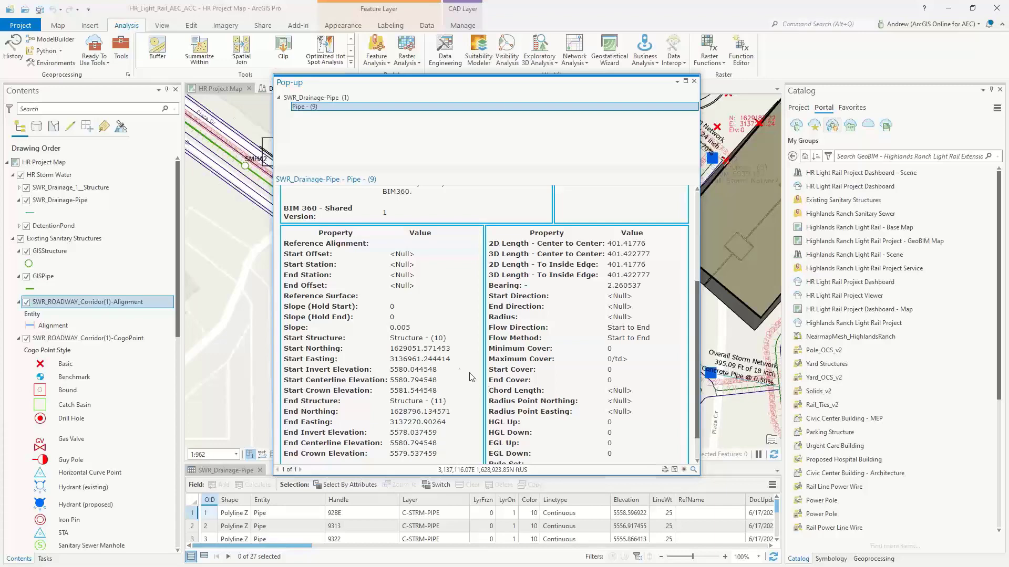
{"action": "scroll", "coordinate": [450, 363], "scroll_direction": "up", "scroll_amount": 2}
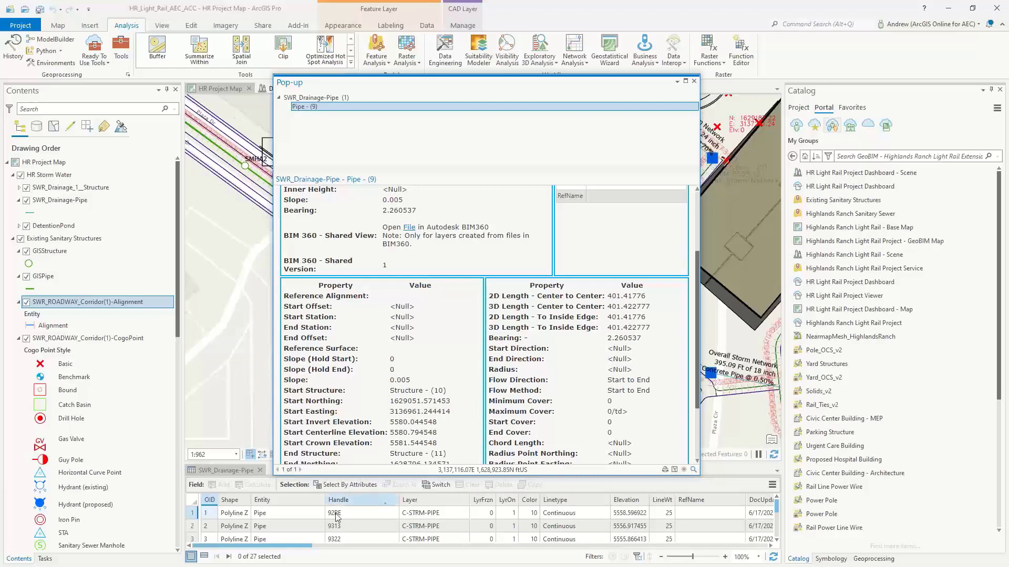
{"action": "left_click", "coordinate": [693, 81]}
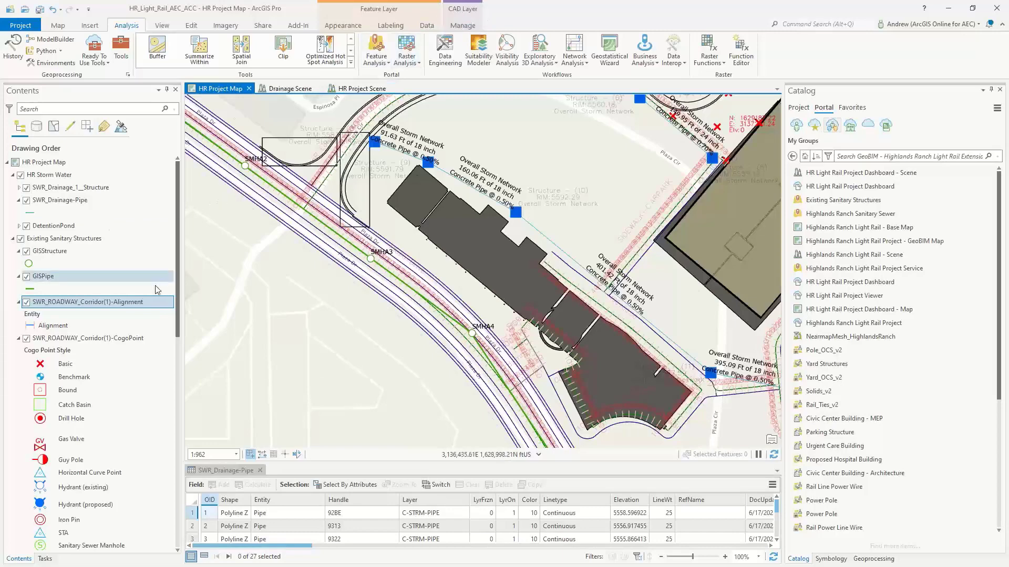
Examine the CAD layer management tools for the SWR_ROADWAY_Corridor(1)-Alignment layer and the cogo point styles and sewer layers in the drawing order.
{"action": "left_click", "coordinate": [468, 17]}
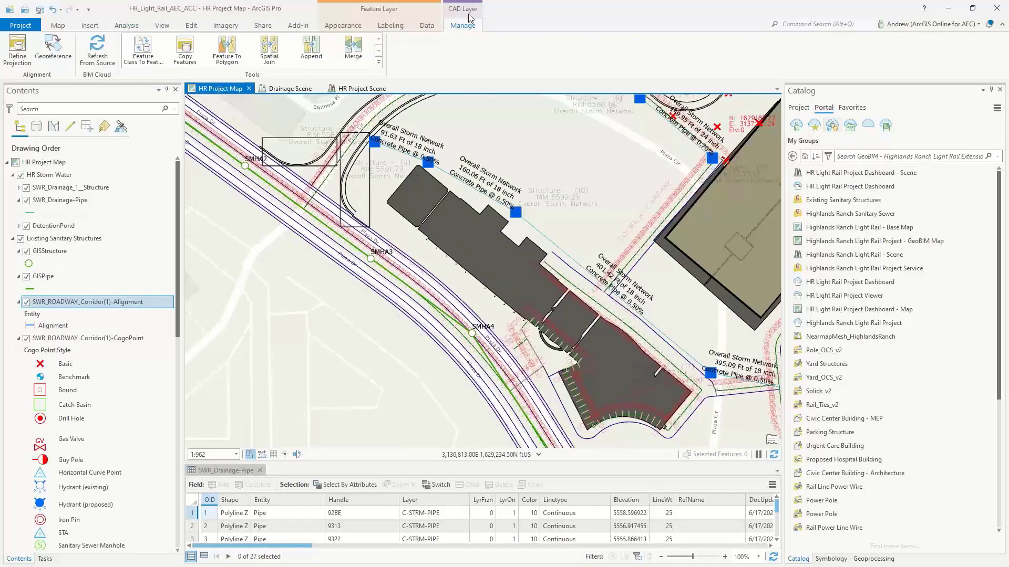
{"action": "left_click", "coordinate": [108, 303]}
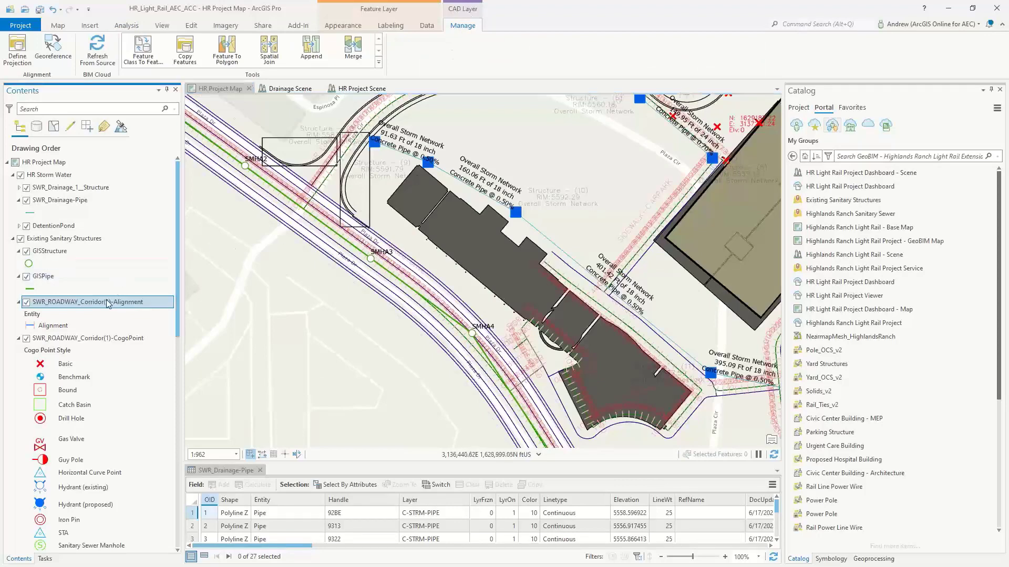
{"action": "scroll", "coordinate": [120, 372], "scroll_direction": "down", "scroll_amount": 1}
{"action": "scroll", "coordinate": [113, 326], "scroll_direction": "down", "scroll_amount": 2}
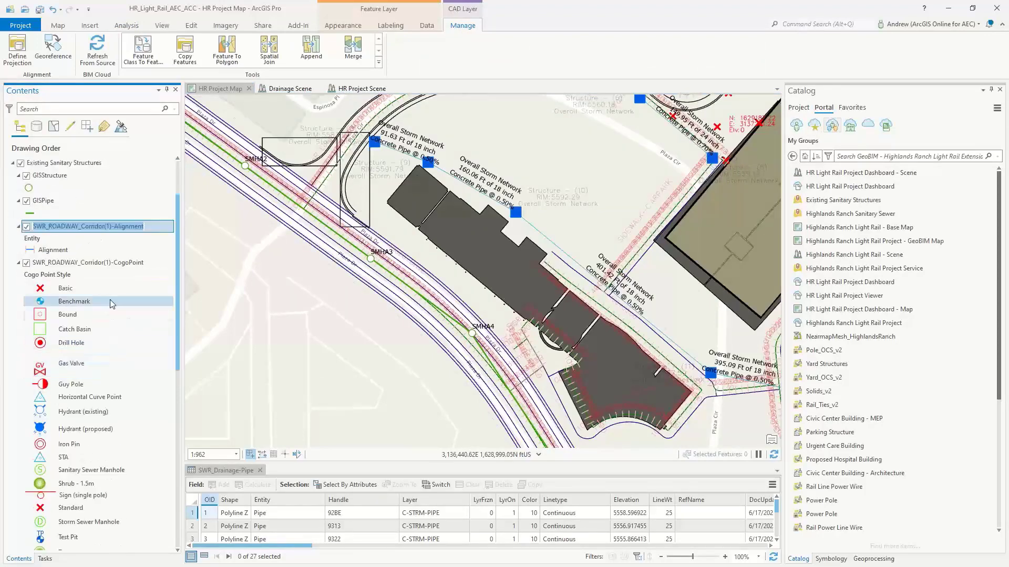
{"action": "scroll", "coordinate": [110, 283], "scroll_direction": "down", "scroll_amount": 1}
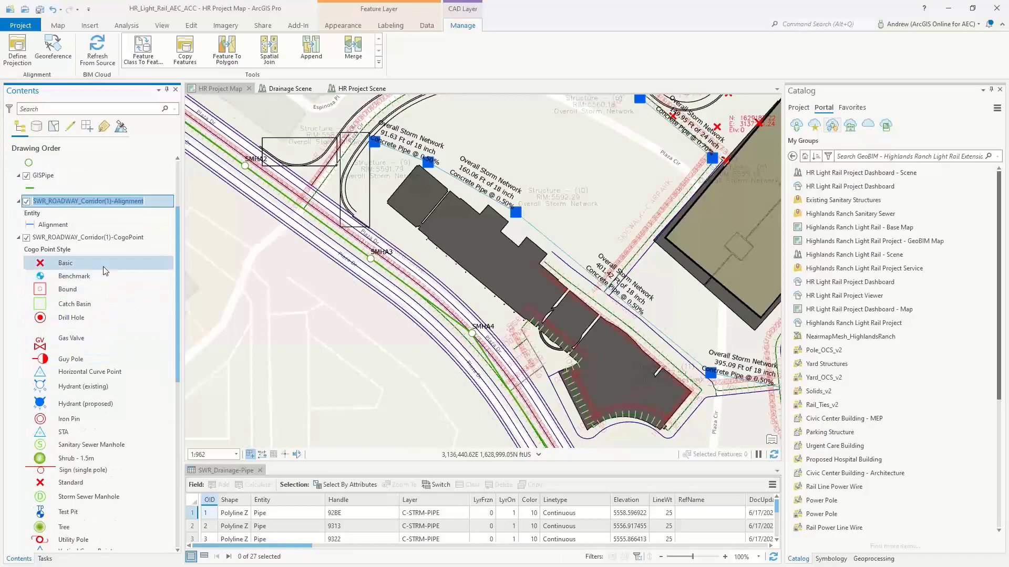
{"action": "scroll", "coordinate": [104, 268], "scroll_direction": "down", "scroll_amount": 5}
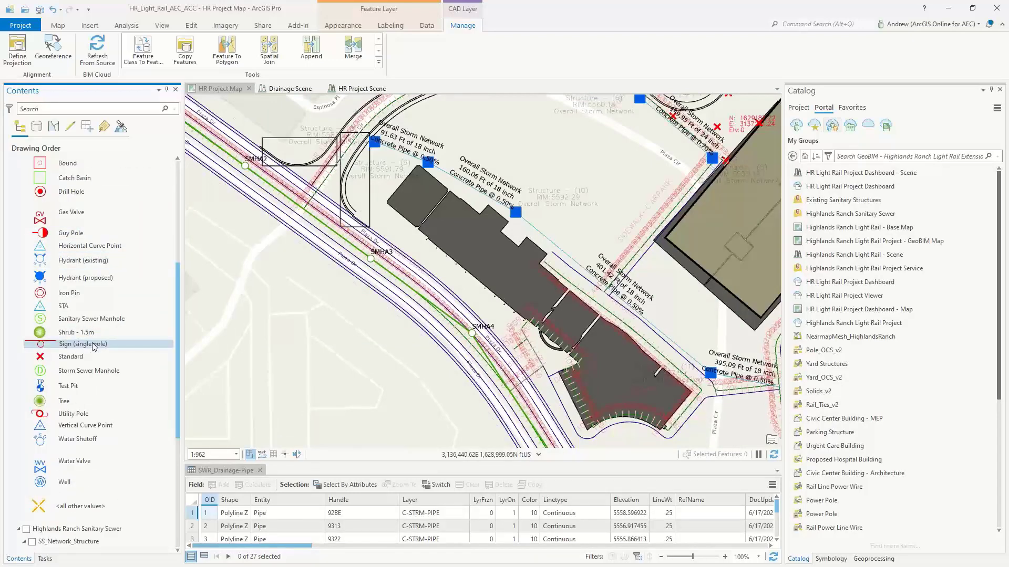
{"action": "scroll", "coordinate": [97, 368], "scroll_direction": "down", "scroll_amount": 9}
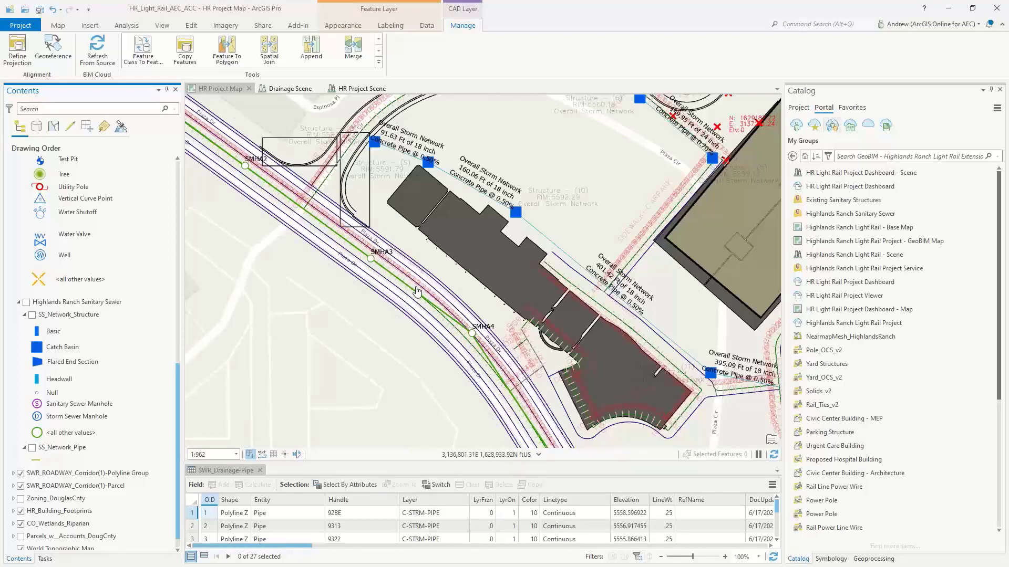
Change the Layer 1 Interval expression in the SWR_ROADWAY_Corridor(1)-Alignment symbology to return 50, spacing the station labels along Plaza Drive.
{"action": "scroll", "coordinate": [416, 290], "scroll_direction": "up", "scroll_amount": 3}
{"action": "scroll", "coordinate": [411, 287], "scroll_direction": "up", "scroll_amount": 3}
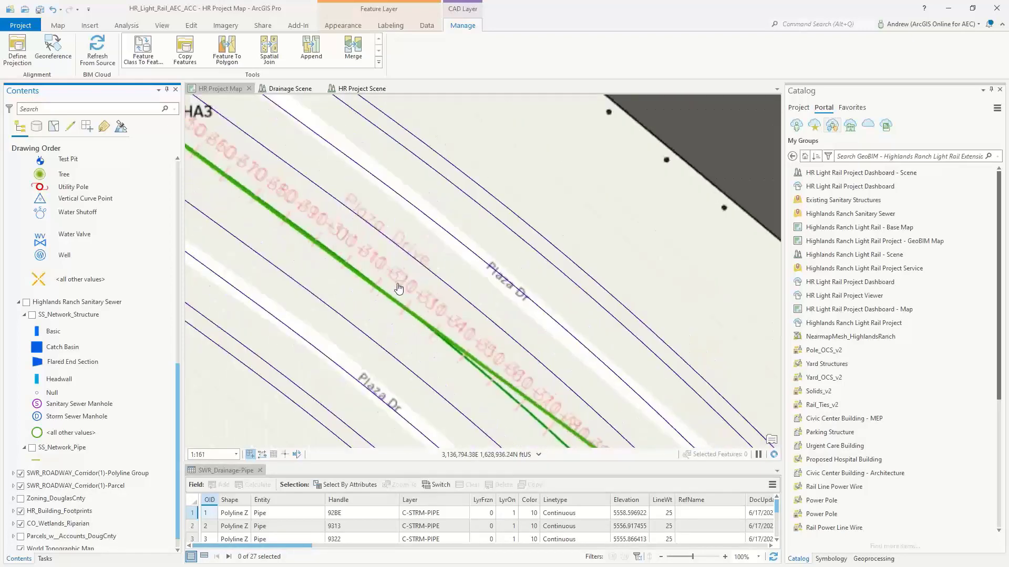
{"action": "scroll", "coordinate": [136, 326], "scroll_direction": "up", "scroll_amount": 3}
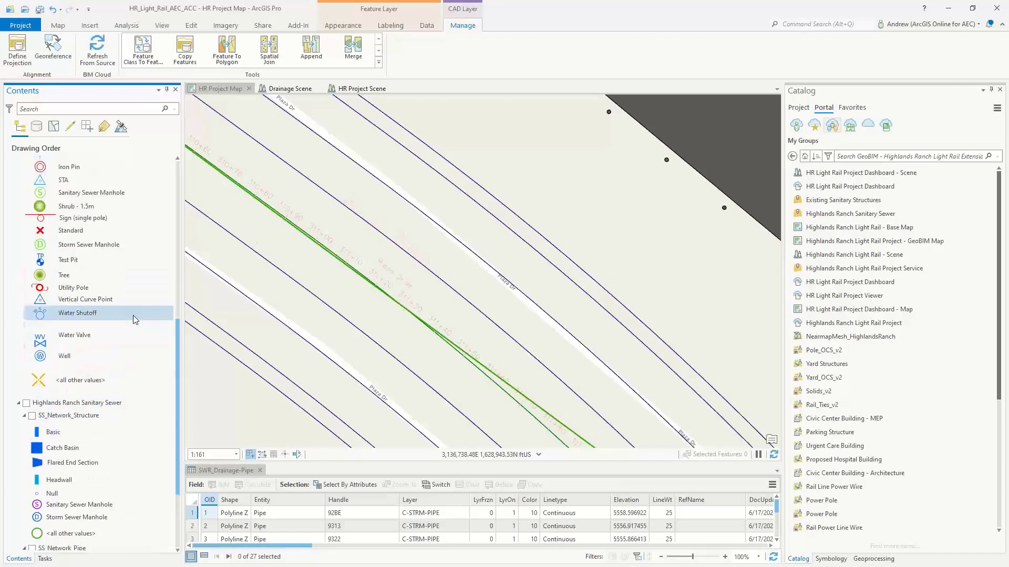
{"action": "scroll", "coordinate": [135, 319], "scroll_direction": "up", "scroll_amount": 8}
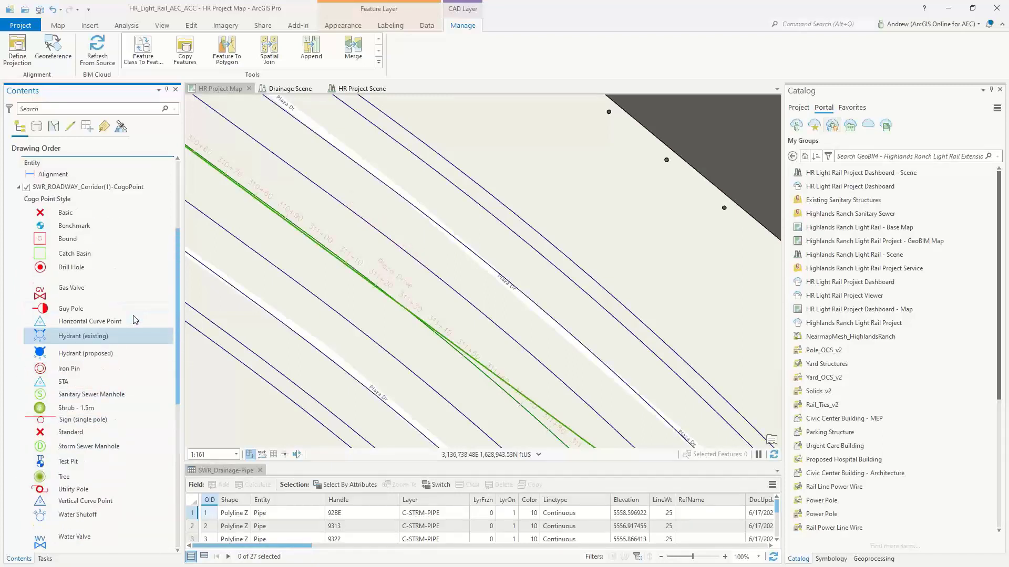
{"action": "left_click", "coordinate": [151, 240]}
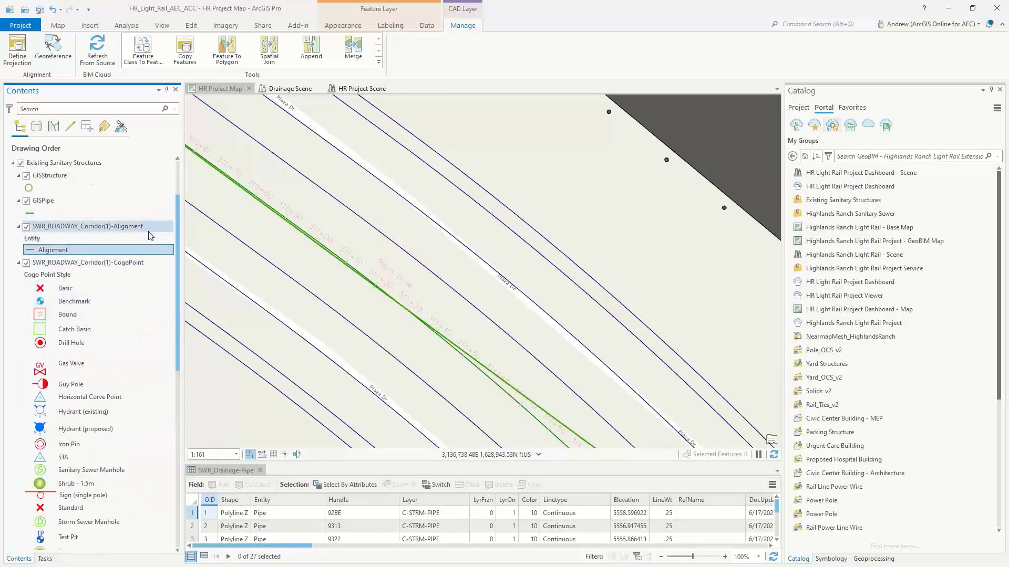
{"action": "left_click", "coordinate": [830, 559]}
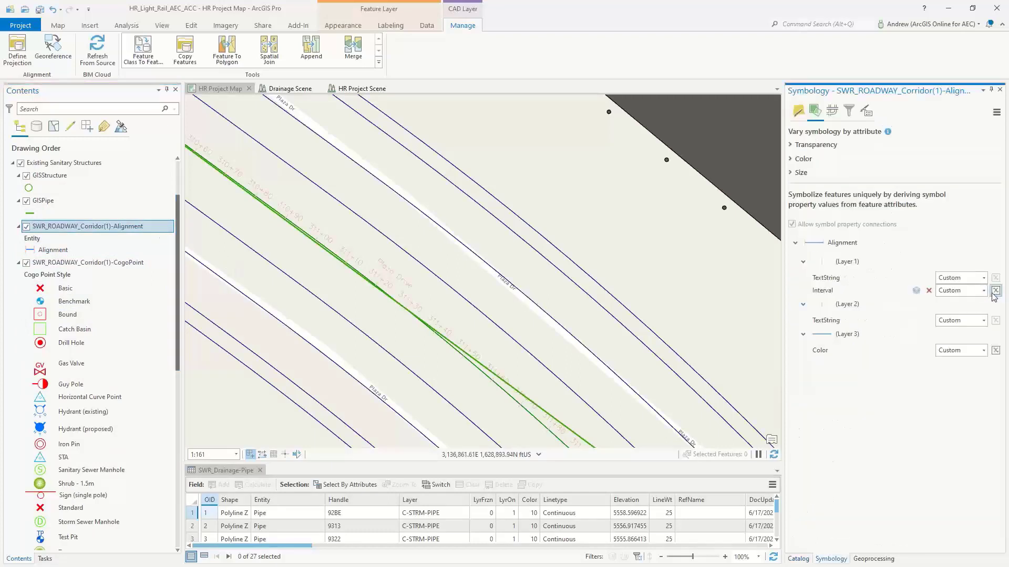
{"action": "left_click", "coordinate": [994, 291]}
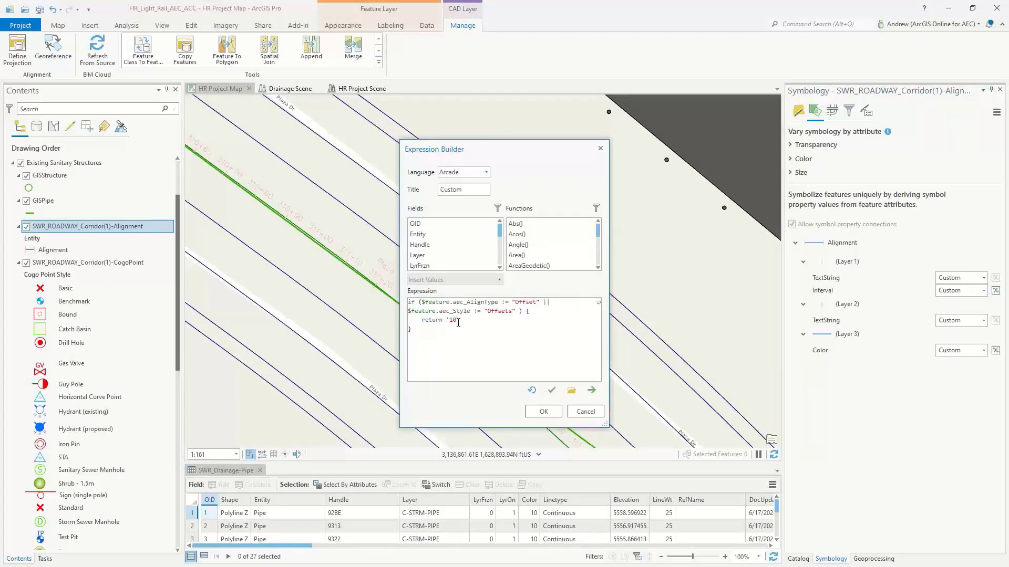
{"action": "type", "text": "50"}
{"action": "left_click", "coordinate": [544, 412]}
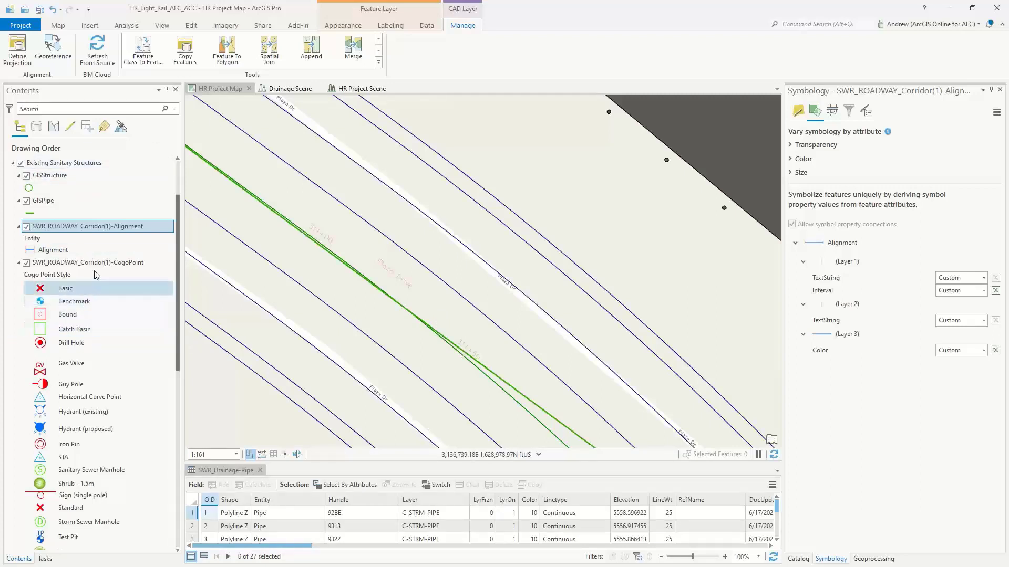
Open the Drainage Scene and inspect the attributes of the Hospital Pond Network pipe between Structure 33 and Structure 34.
{"action": "left_click", "coordinate": [270, 91]}
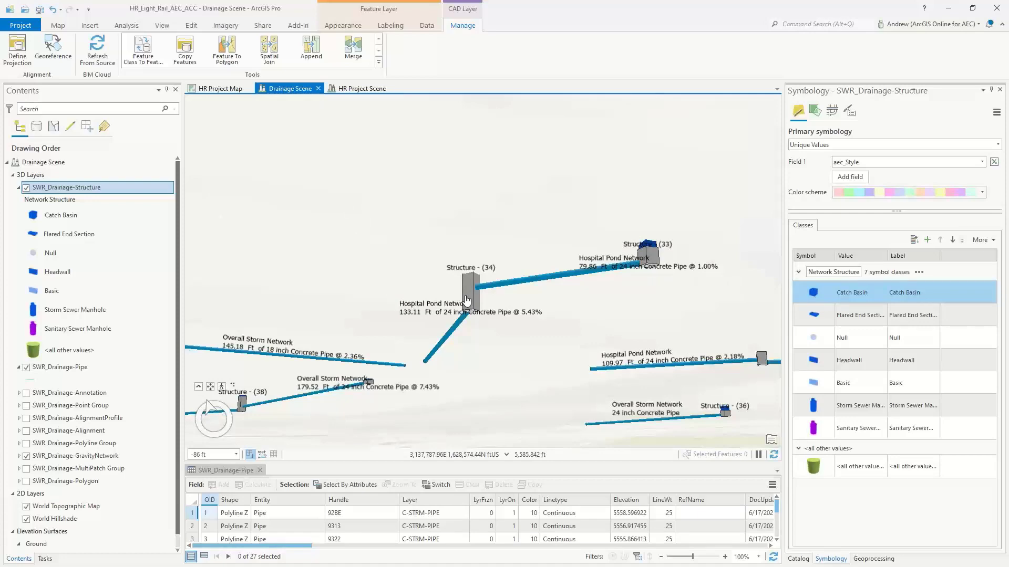
{"action": "left_click", "coordinate": [524, 282]}
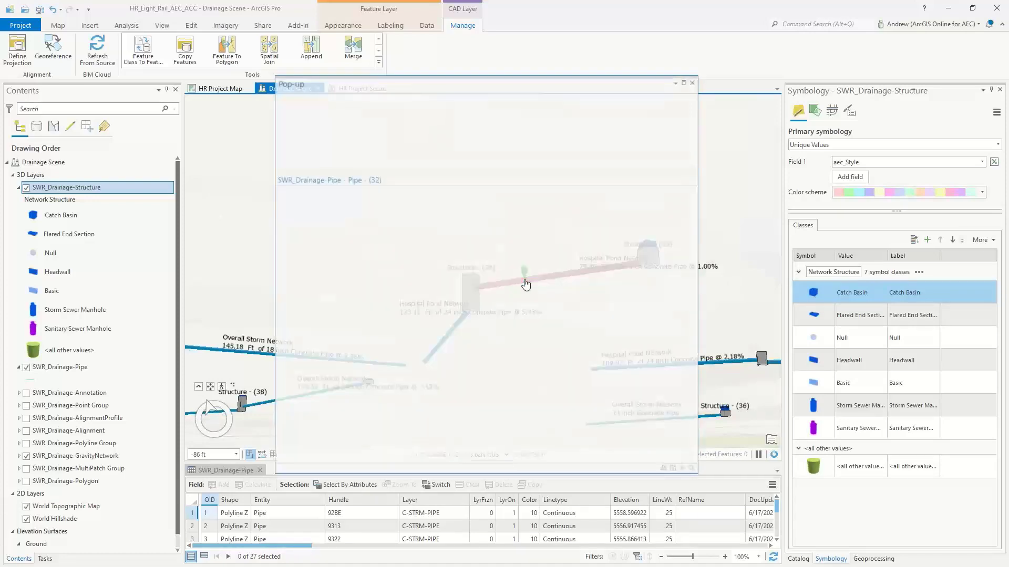
{"action": "scroll", "coordinate": [498, 279], "scroll_direction": "down", "scroll_amount": 3}
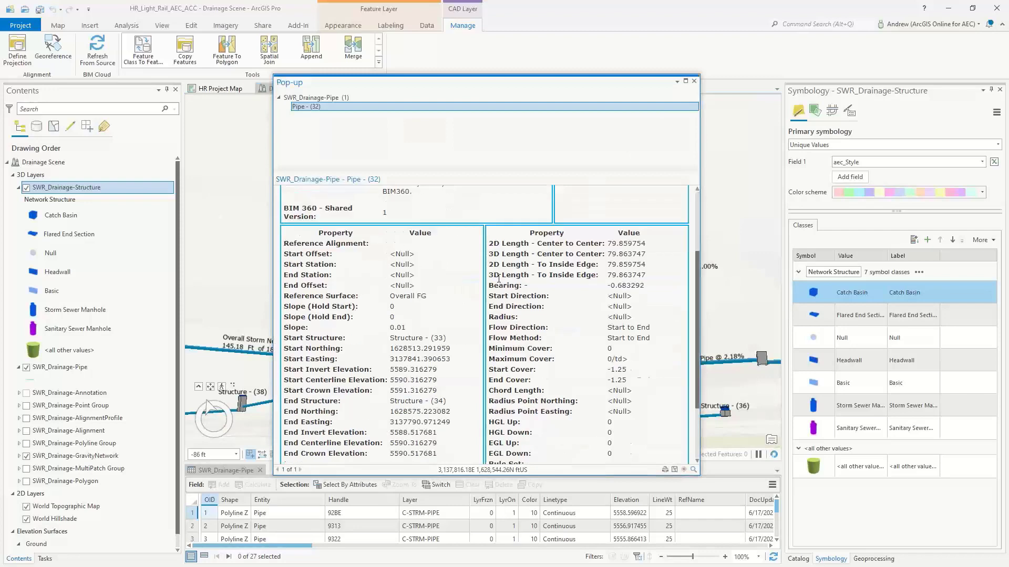
{"action": "left_click", "coordinate": [694, 81]}
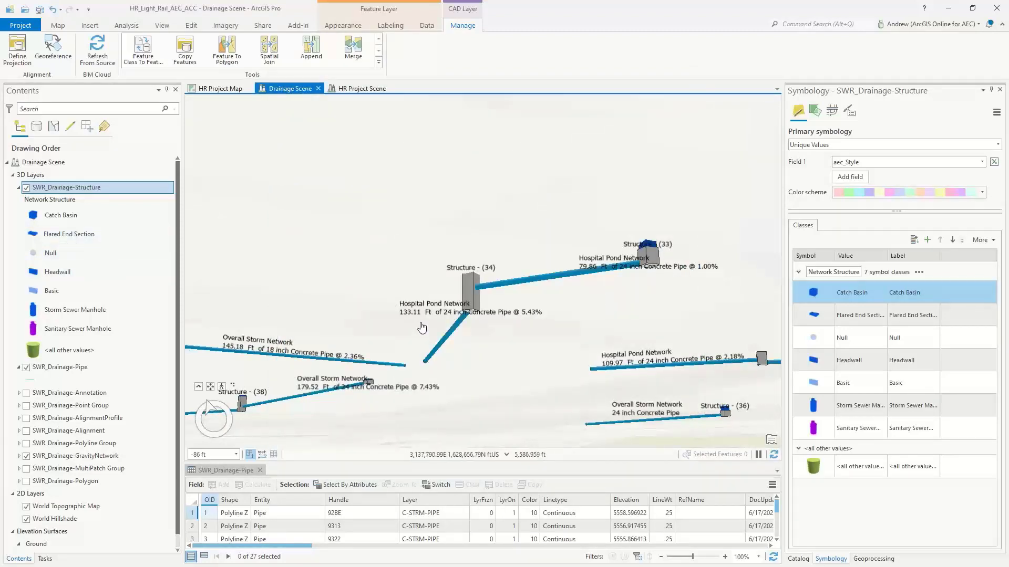
{"action": "left_click_drag", "start_coordinate": [422, 328], "coordinate": [423, 330]}
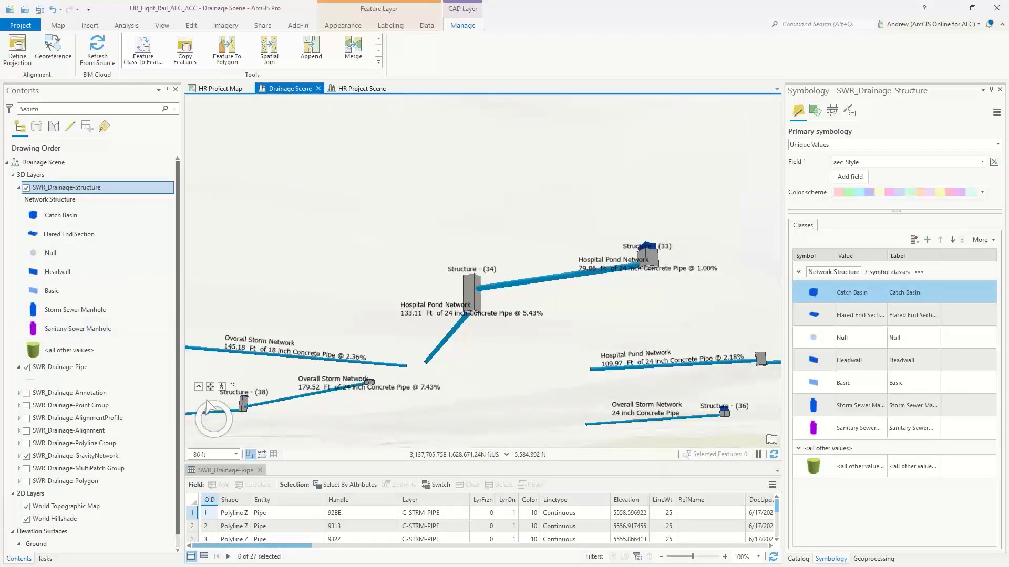
Review the shared group items in the catalog and the project's available connection types, including New BIM Cloud Connection.
{"action": "left_click", "coordinate": [797, 560]}
{"action": "mouse_move", "coordinate": [837, 363]}
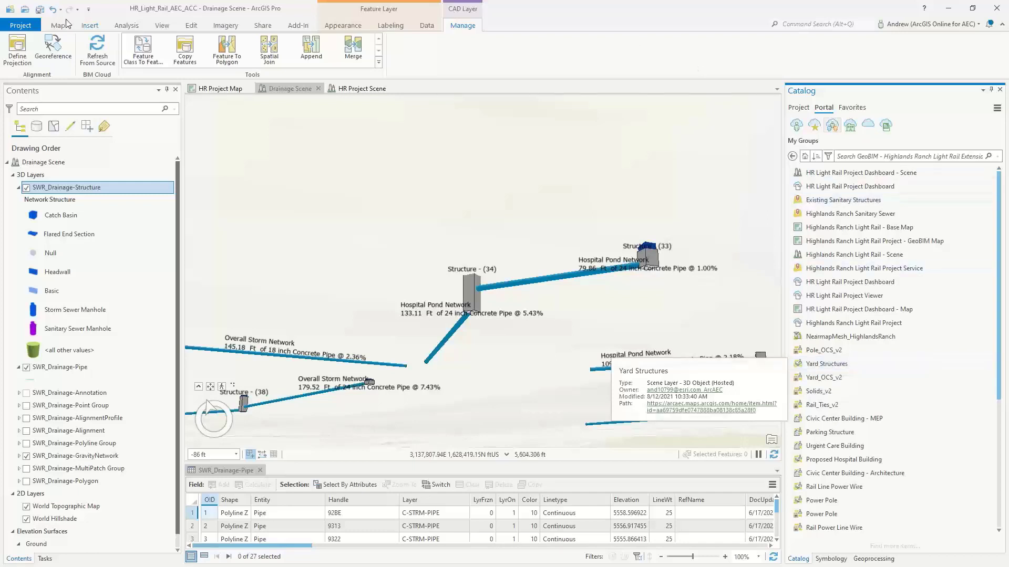
{"action": "left_click", "coordinate": [96, 26]}
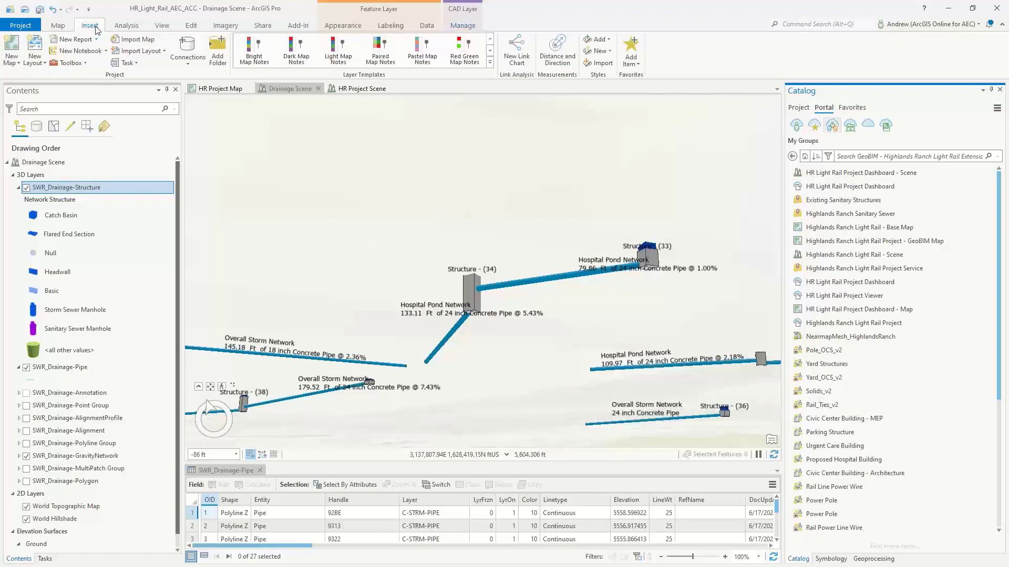
{"action": "left_click", "coordinate": [194, 66]}
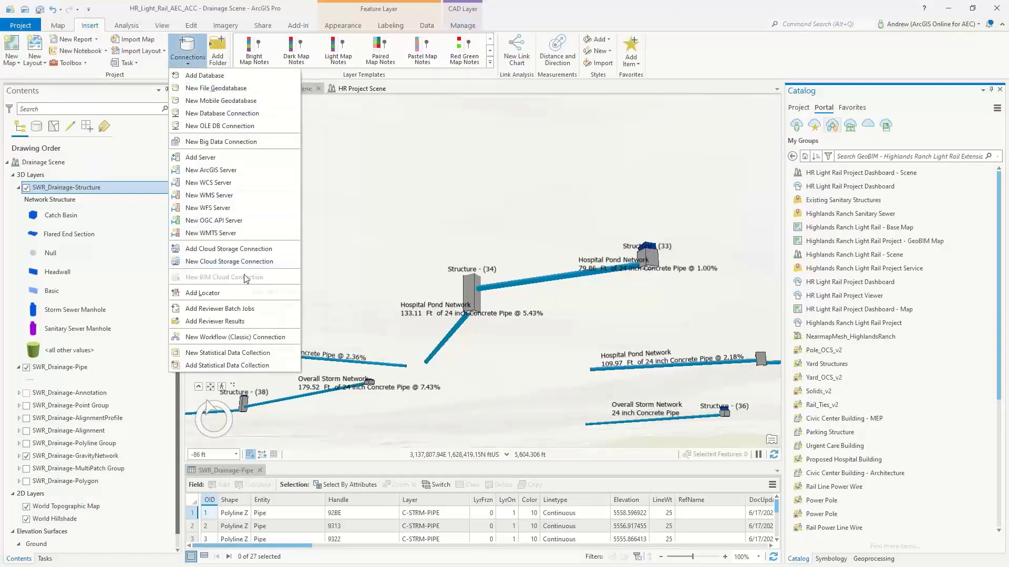
Review the project's HR-Light-Rail-Extension folder and its BIM cloud connections, comparing the local drawings with the cloud project files.
{"action": "left_click", "coordinate": [797, 109]}
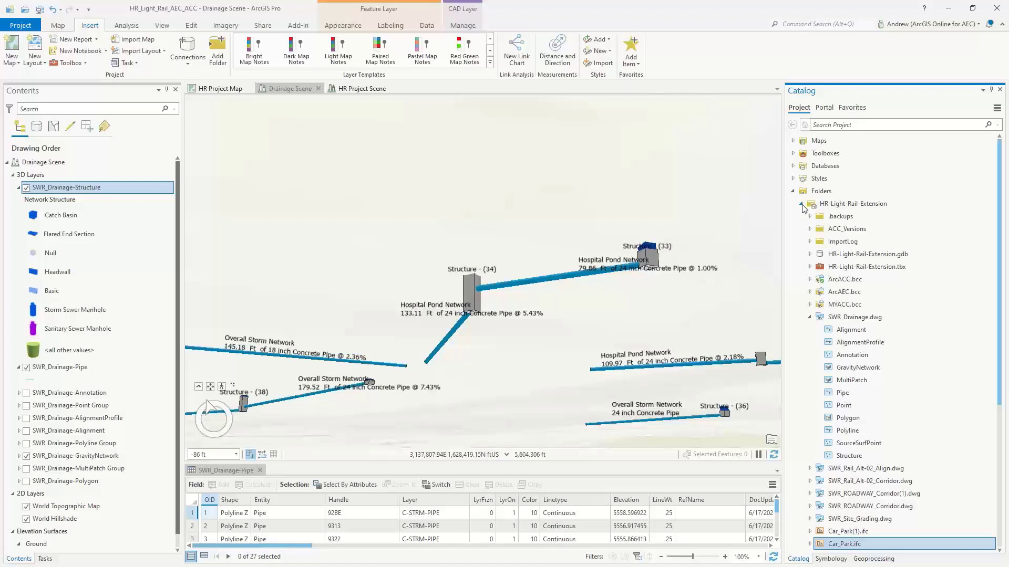
{"action": "scroll", "coordinate": [849, 291], "scroll_direction": "down", "scroll_amount": 6}
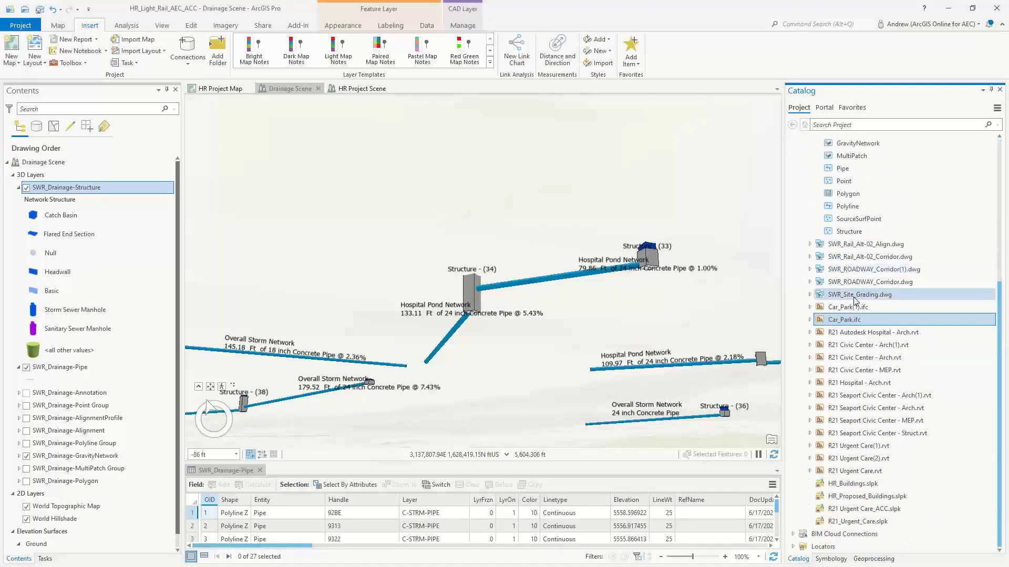
{"action": "scroll", "coordinate": [849, 295], "scroll_direction": "up", "scroll_amount": 5}
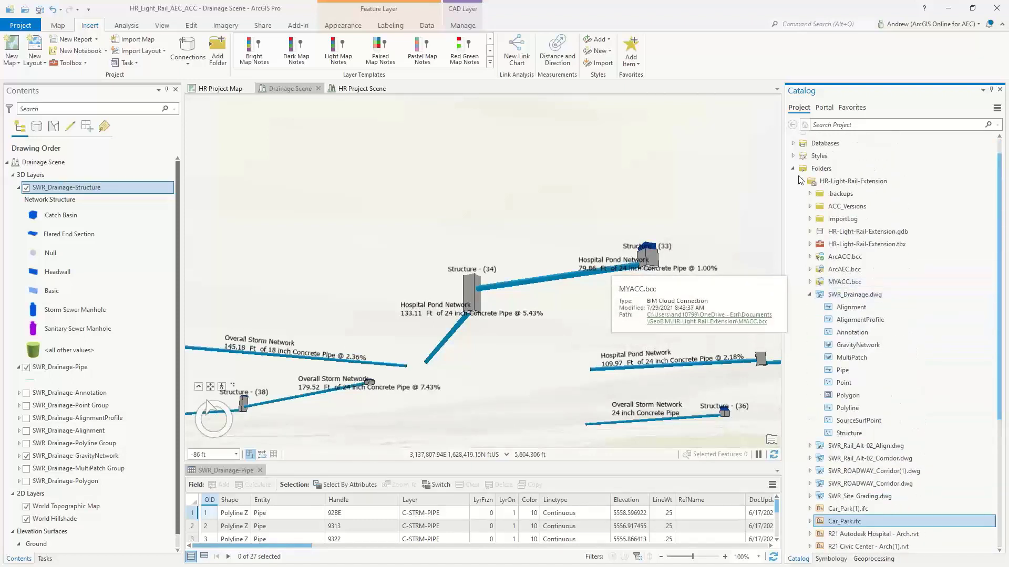
{"action": "left_click", "coordinate": [801, 181]}
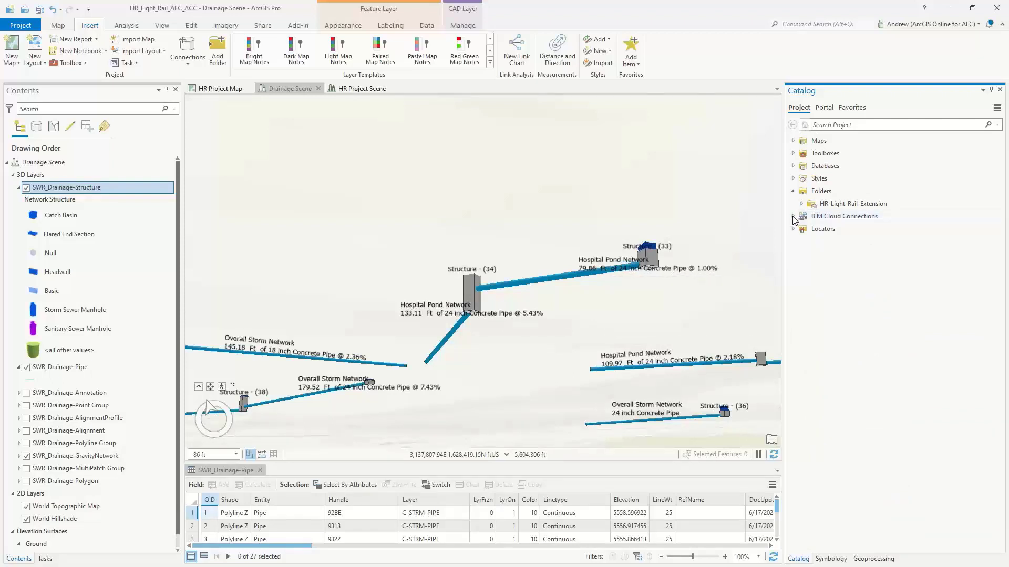
{"action": "left_click", "coordinate": [793, 217]}
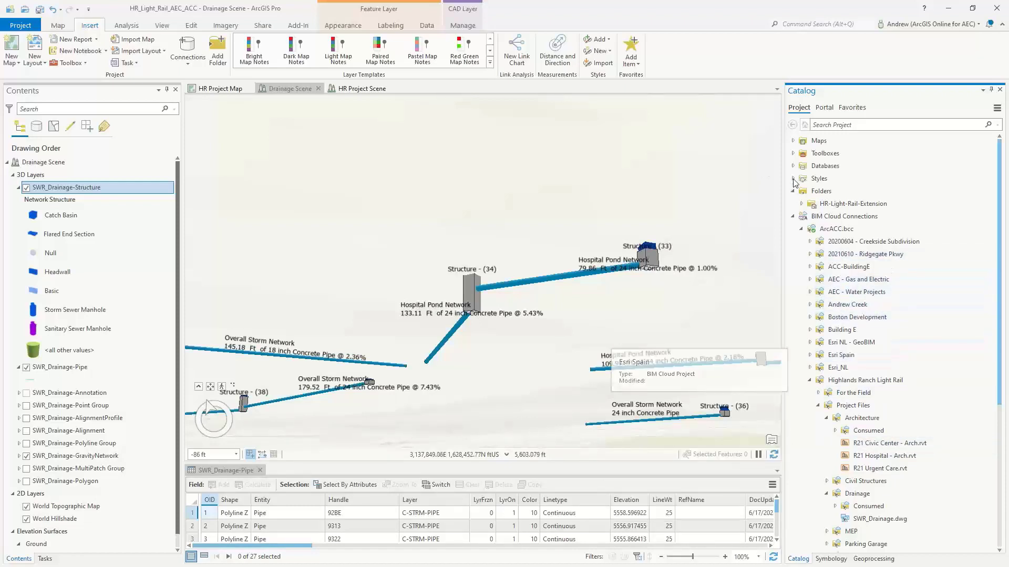
{"action": "left_click", "coordinate": [801, 205]}
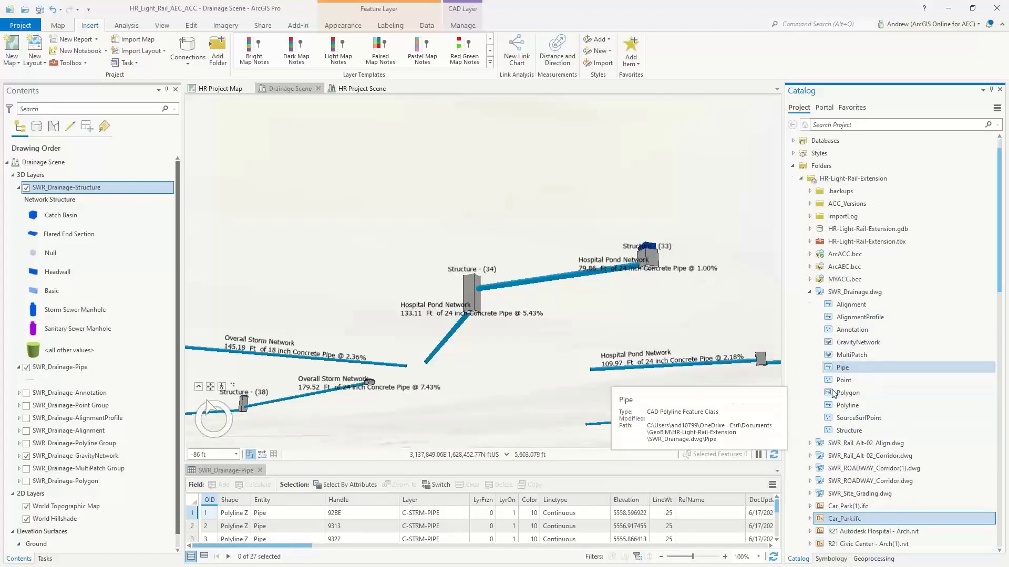
Examine the discipline groups of Car_Park.ifc in the project folder and the feature classes within its Architectural group.
{"action": "scroll", "coordinate": [840, 400], "scroll_direction": "down", "scroll_amount": 2}
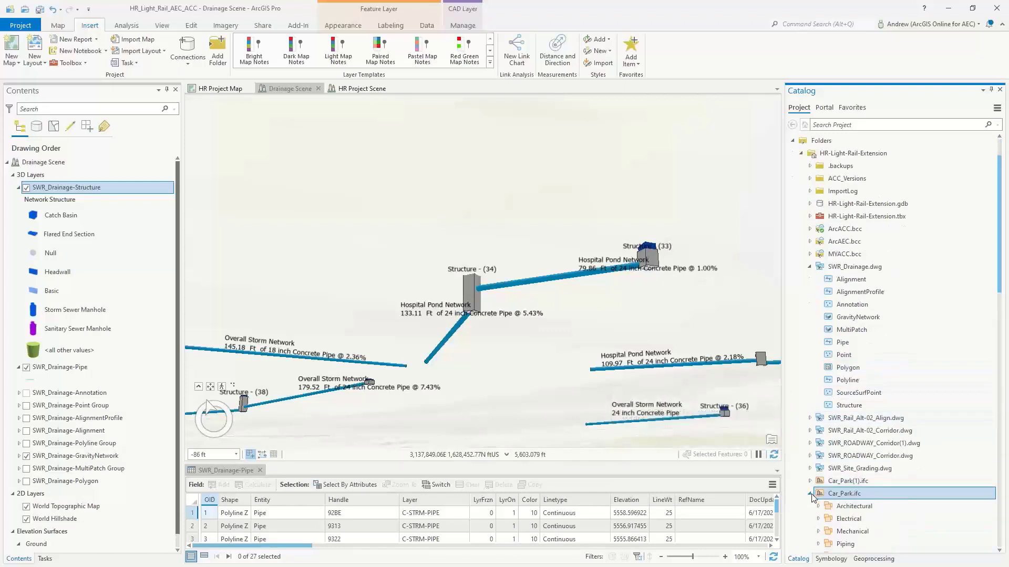
{"action": "left_click", "coordinate": [810, 494]}
{"action": "scroll", "coordinate": [830, 452], "scroll_direction": "down", "scroll_amount": 2}
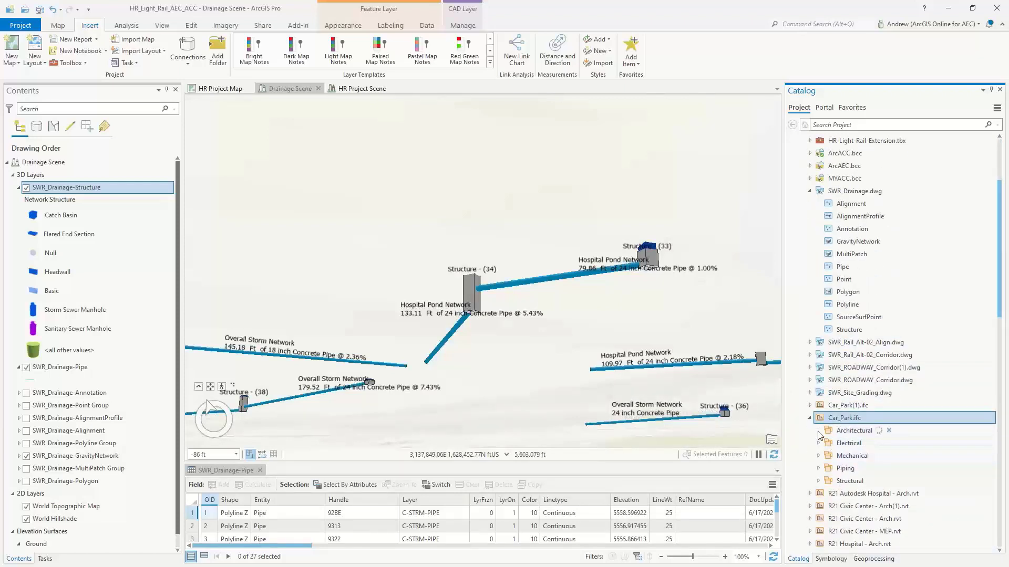
{"action": "left_click", "coordinate": [818, 431]}
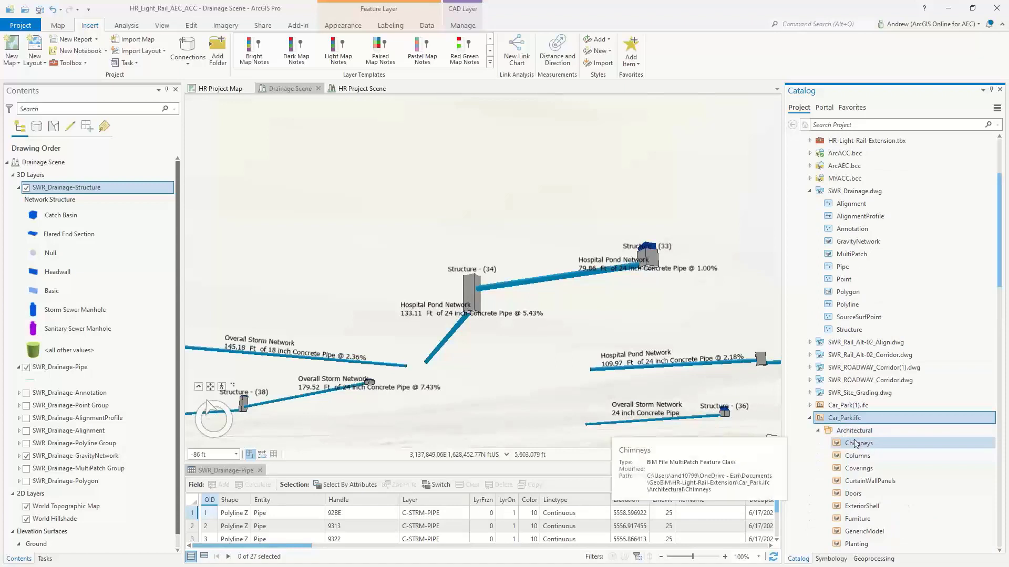
{"action": "left_click", "coordinate": [818, 430]}
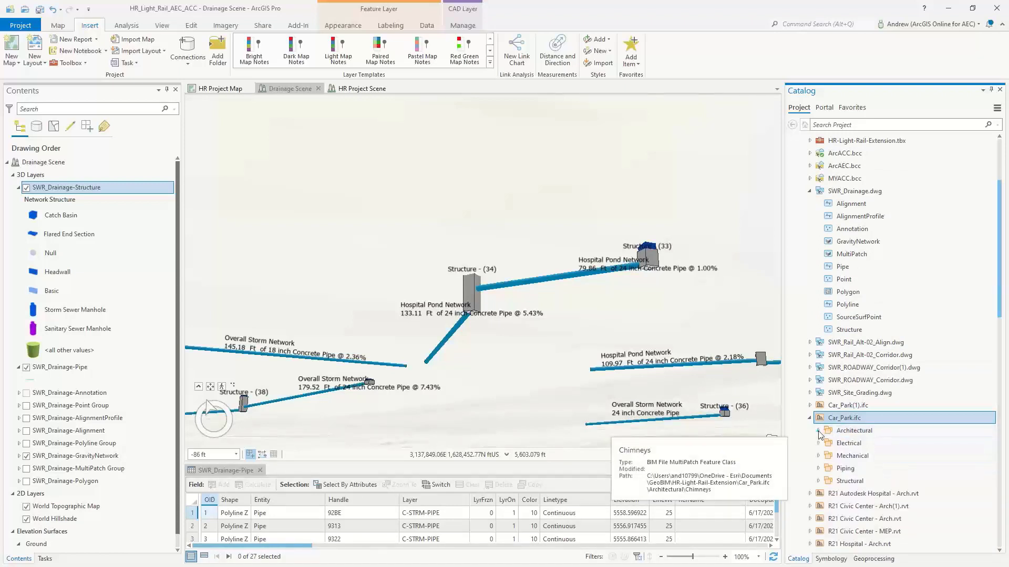
{"action": "scroll", "coordinate": [861, 412], "scroll_direction": "up", "scroll_amount": 2}
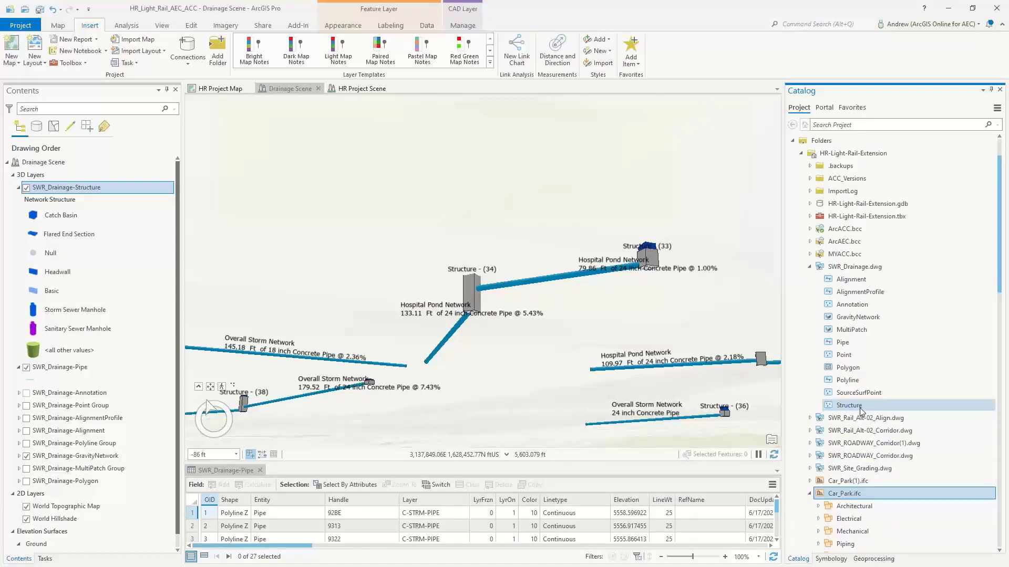
Review the feature classes of SWR_Drainage.dwg, check the drawing's version status against its cloud source, and view its available file commands.
{"action": "mouse_move", "coordinate": [862, 412]}
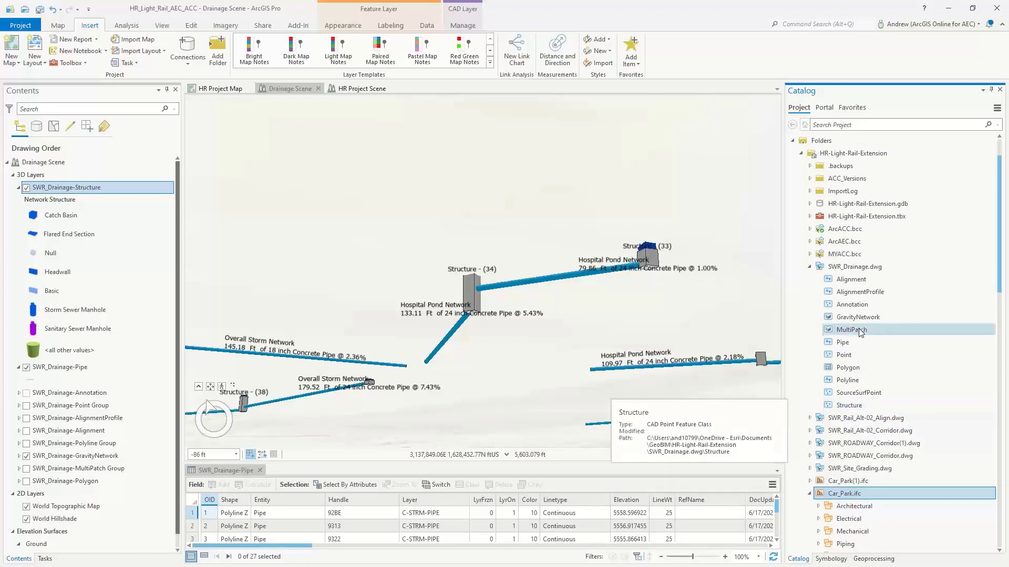
{"action": "mouse_move", "coordinate": [860, 331]}
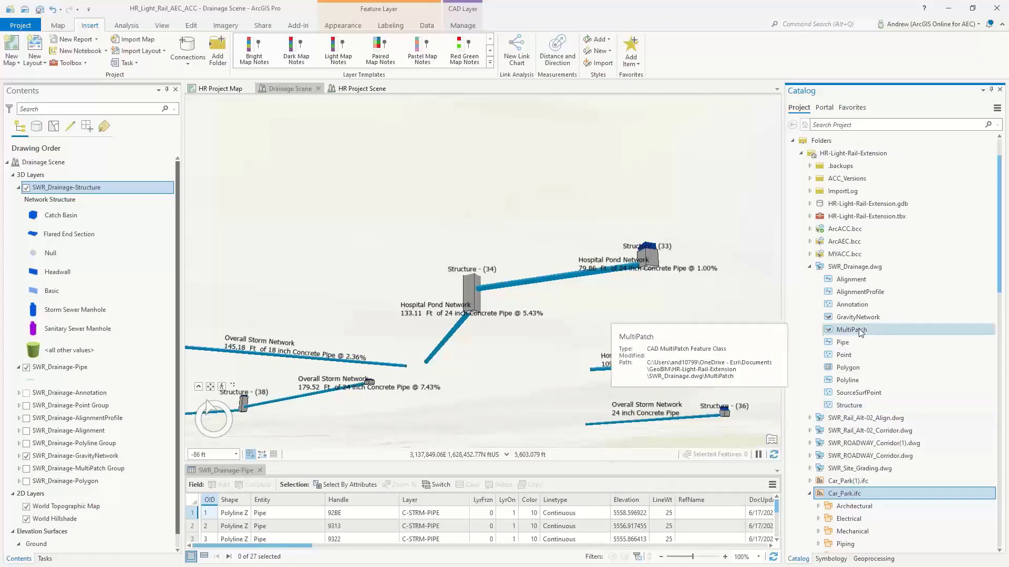
{"action": "left_click", "coordinate": [867, 268]}
{"action": "right_click", "coordinate": [867, 271]}
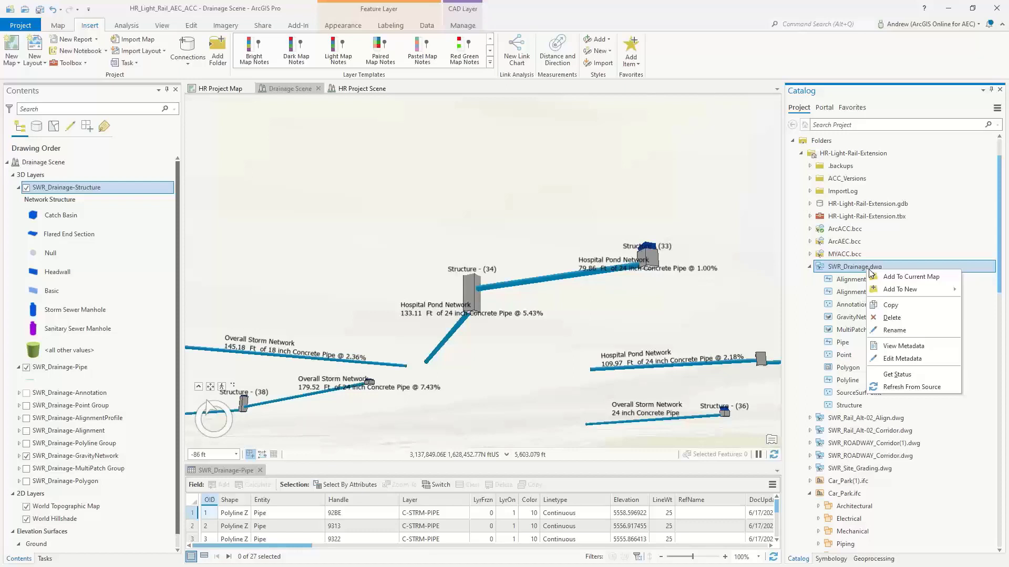
{"action": "left_click", "coordinate": [917, 377]}
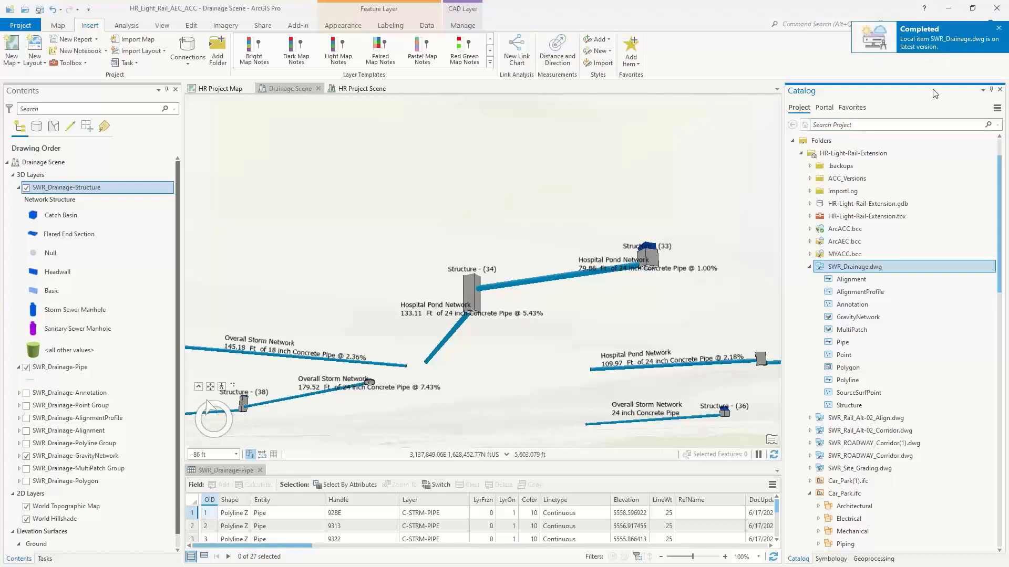
{"action": "right_click", "coordinate": [882, 272]}
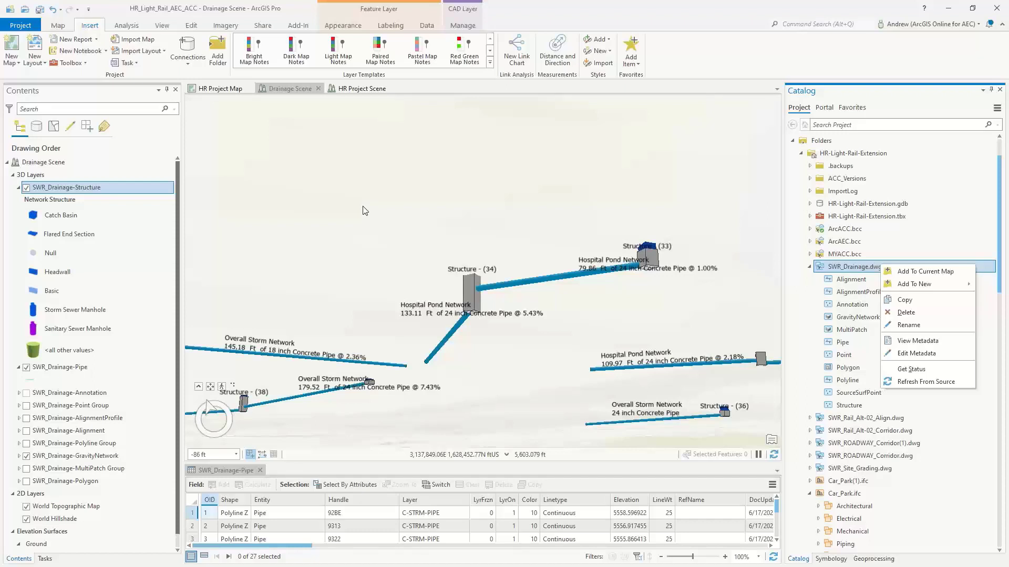
Open the HR Project Scene and inspect the attributes of sanitary sewer manhole SMHA4, including its CitySewerStructures fields.
{"action": "left_click", "coordinate": [346, 91]}
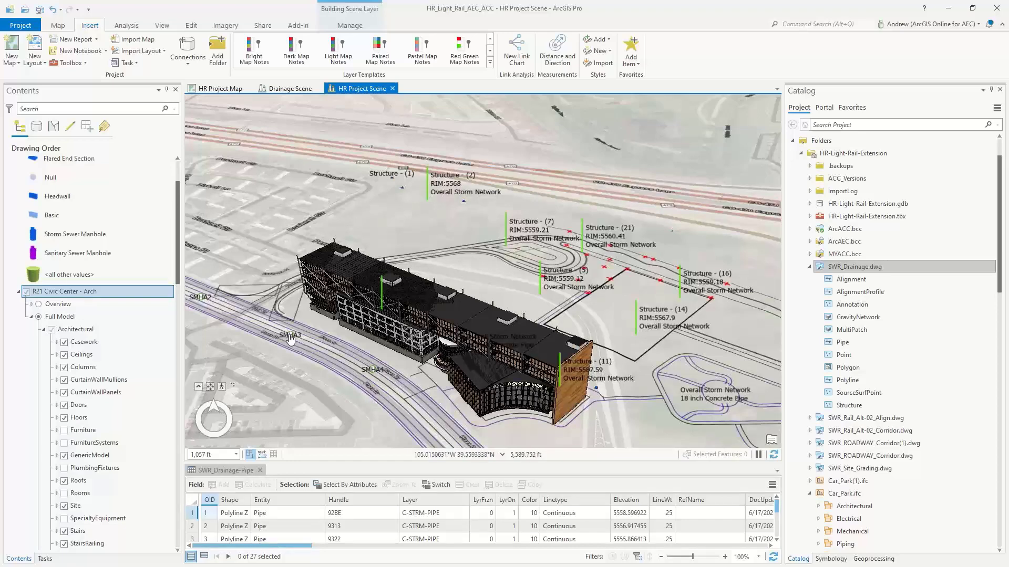
{"action": "left_click", "coordinate": [373, 370]}
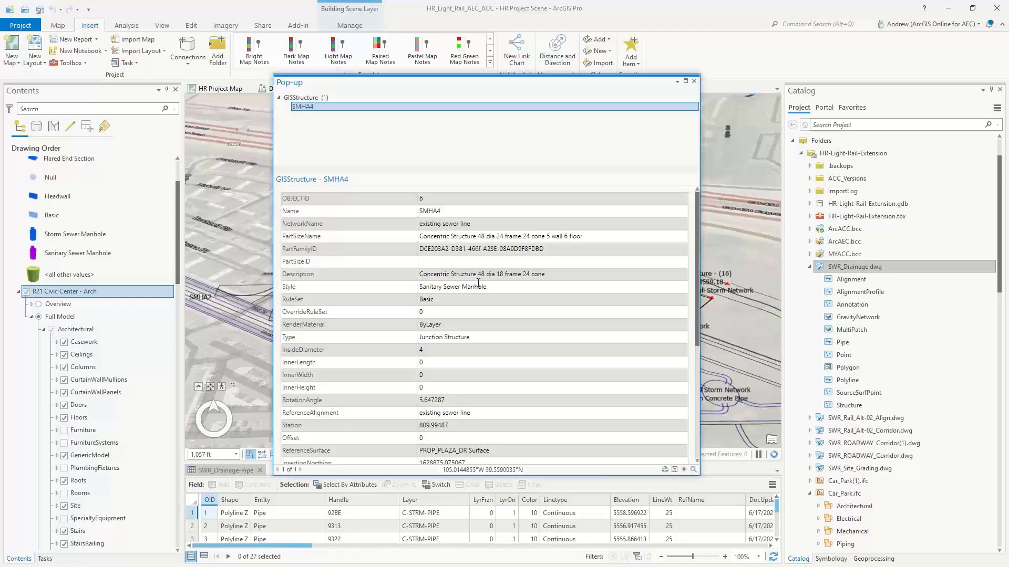
{"action": "scroll", "coordinate": [478, 284], "scroll_direction": "down", "scroll_amount": 5}
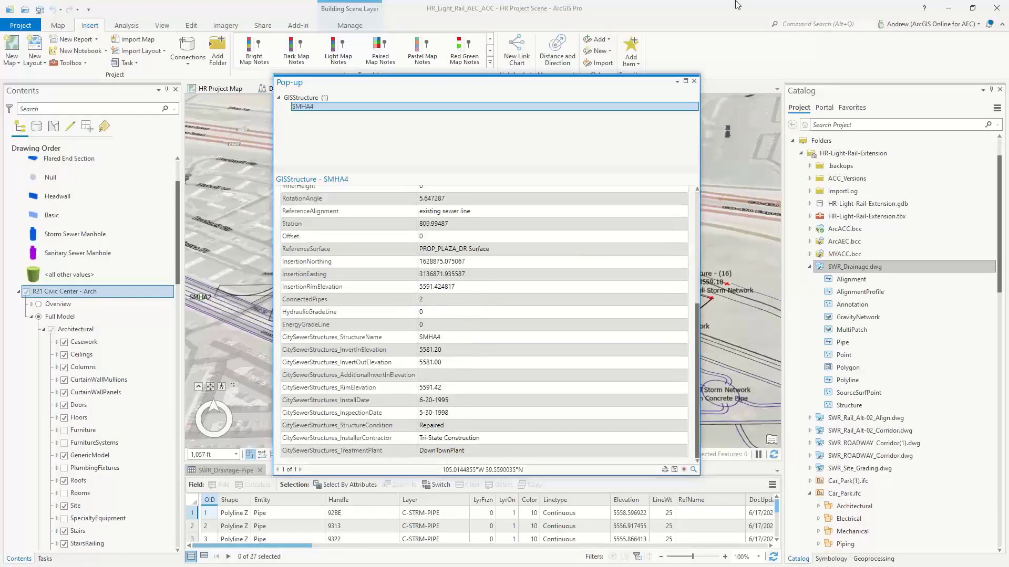
{"action": "left_click", "coordinate": [694, 81]}
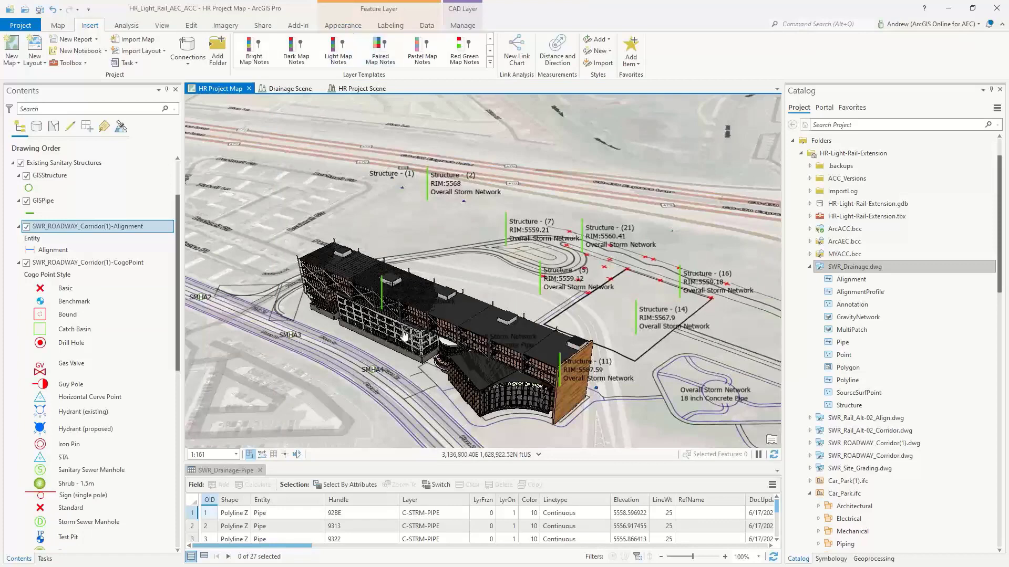
{"action": "left_click", "coordinate": [360, 89]}
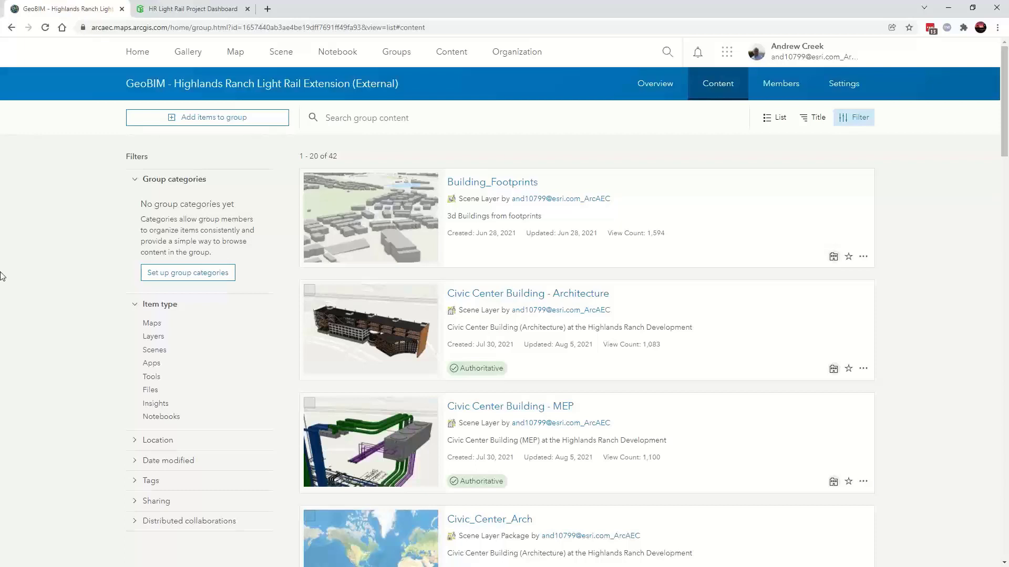
Switch to the web browser and show the HR Light Rail Project Dashboard in ArcGIS GeoBIM.
{"action": "left_click", "coordinate": [213, 15]}
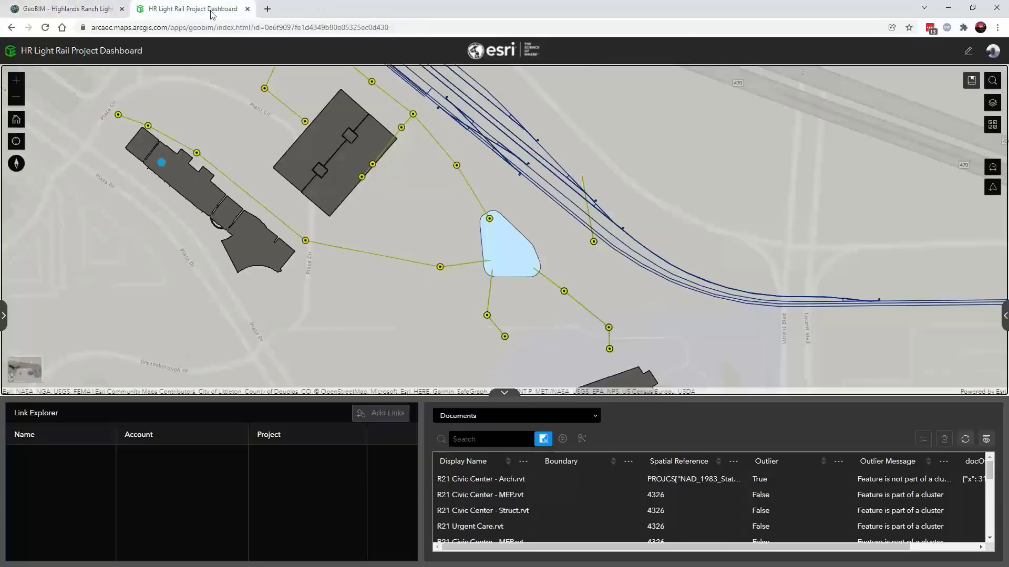